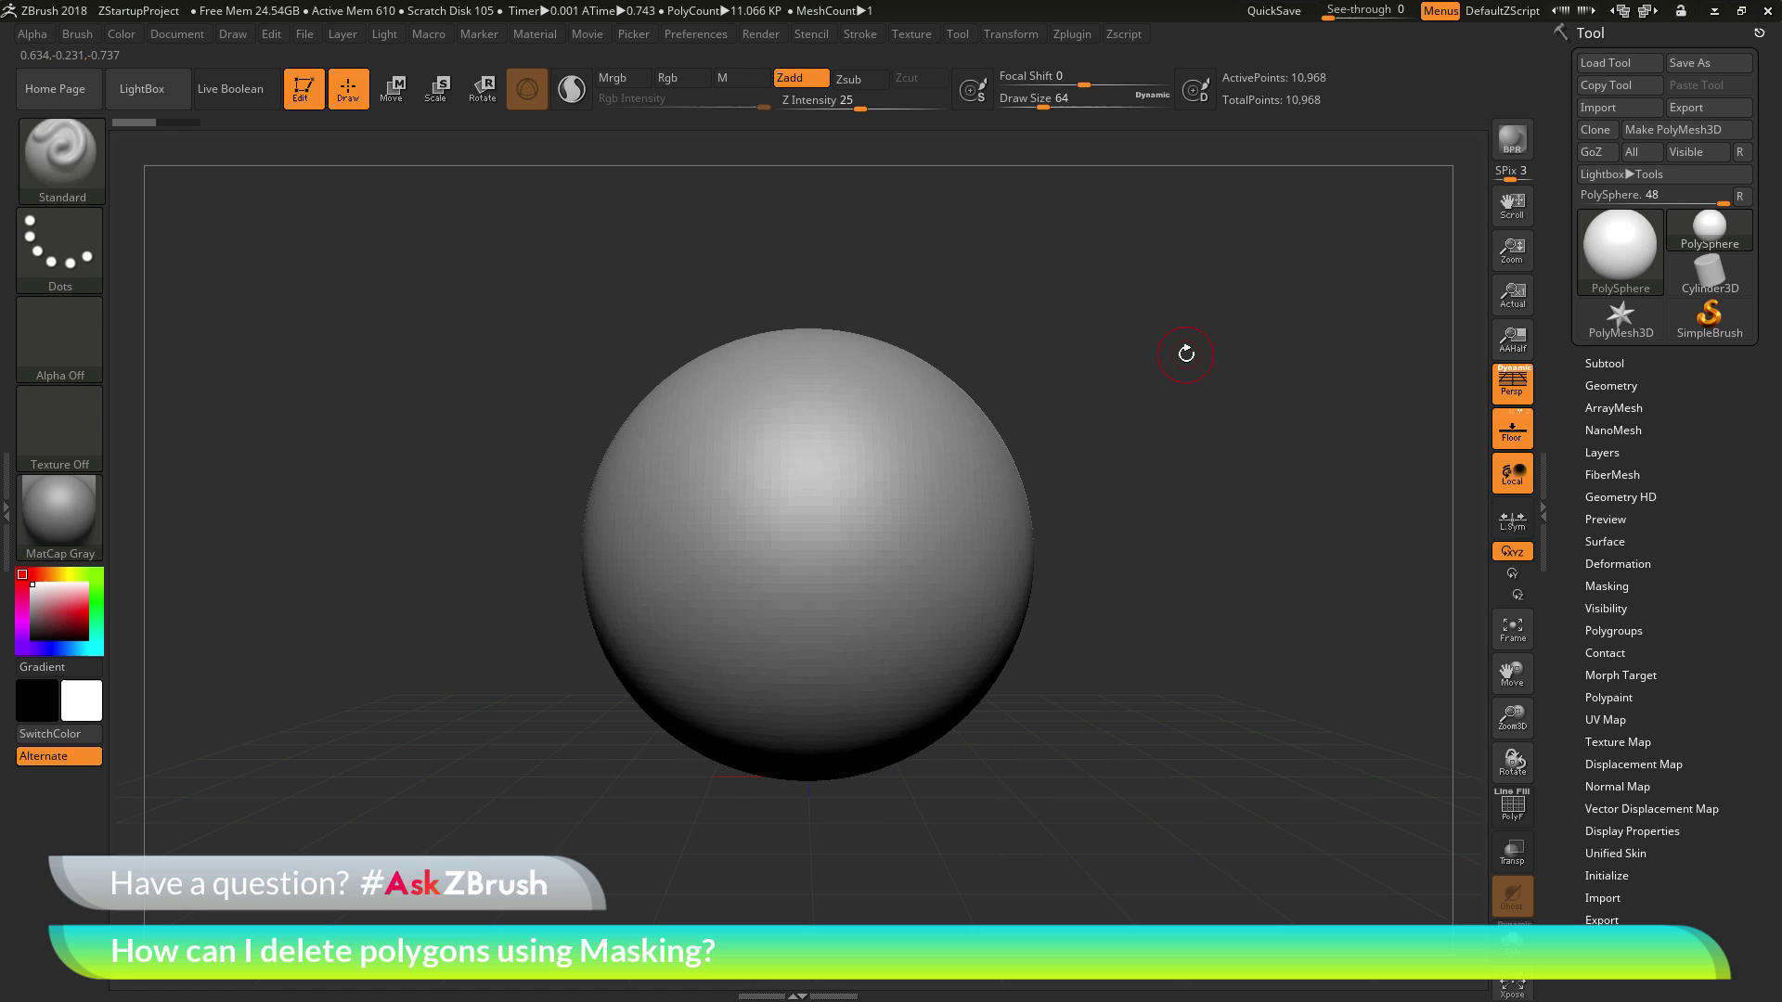
Mask both sides of the PolySphere with MaskPen, leaving a vertical middle band unmasked.
key(ctrl)
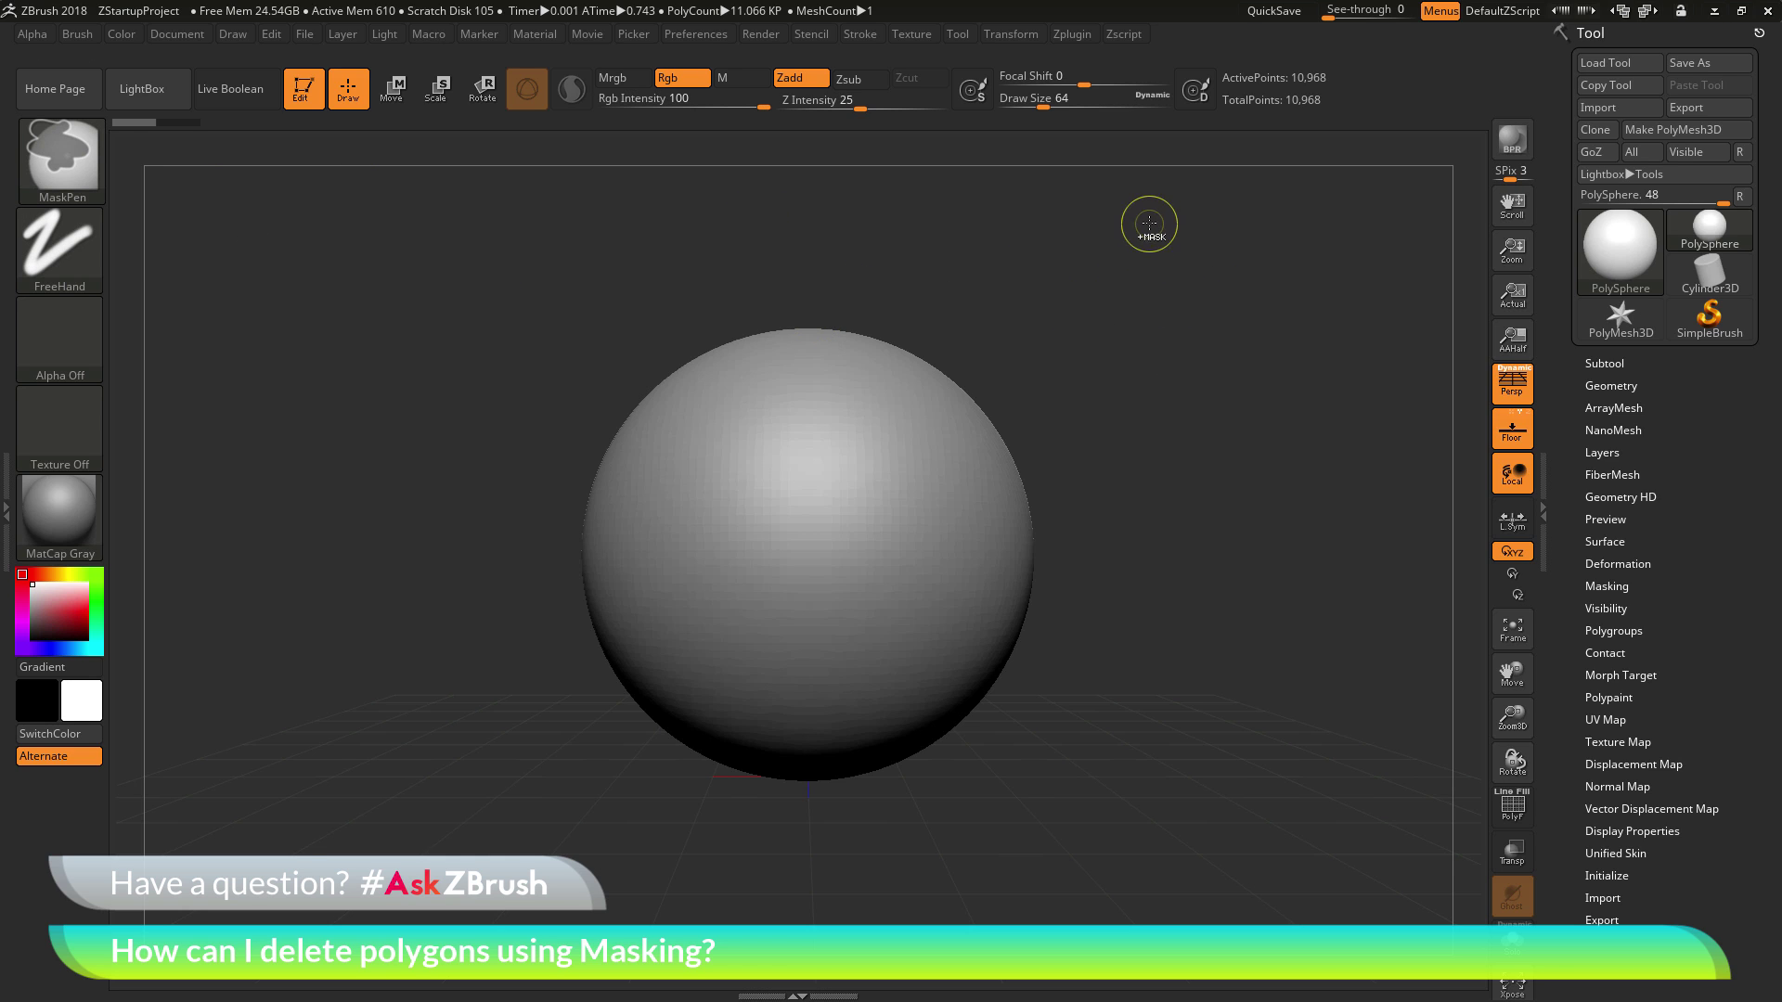
mouse_move(1149, 224)
ctrl+mouse_down()
mouse_move(882, 887)
mouse_move(939, 823)
mouse_move(899, 865)
mouse_move(926, 865)
mouse_move(906, 834)
mouse_move(1206, 813)
mouse_move(848, 832)
mouse_move(935, 818)
mouse_move(906, 835)
ctrl+mouse_up()
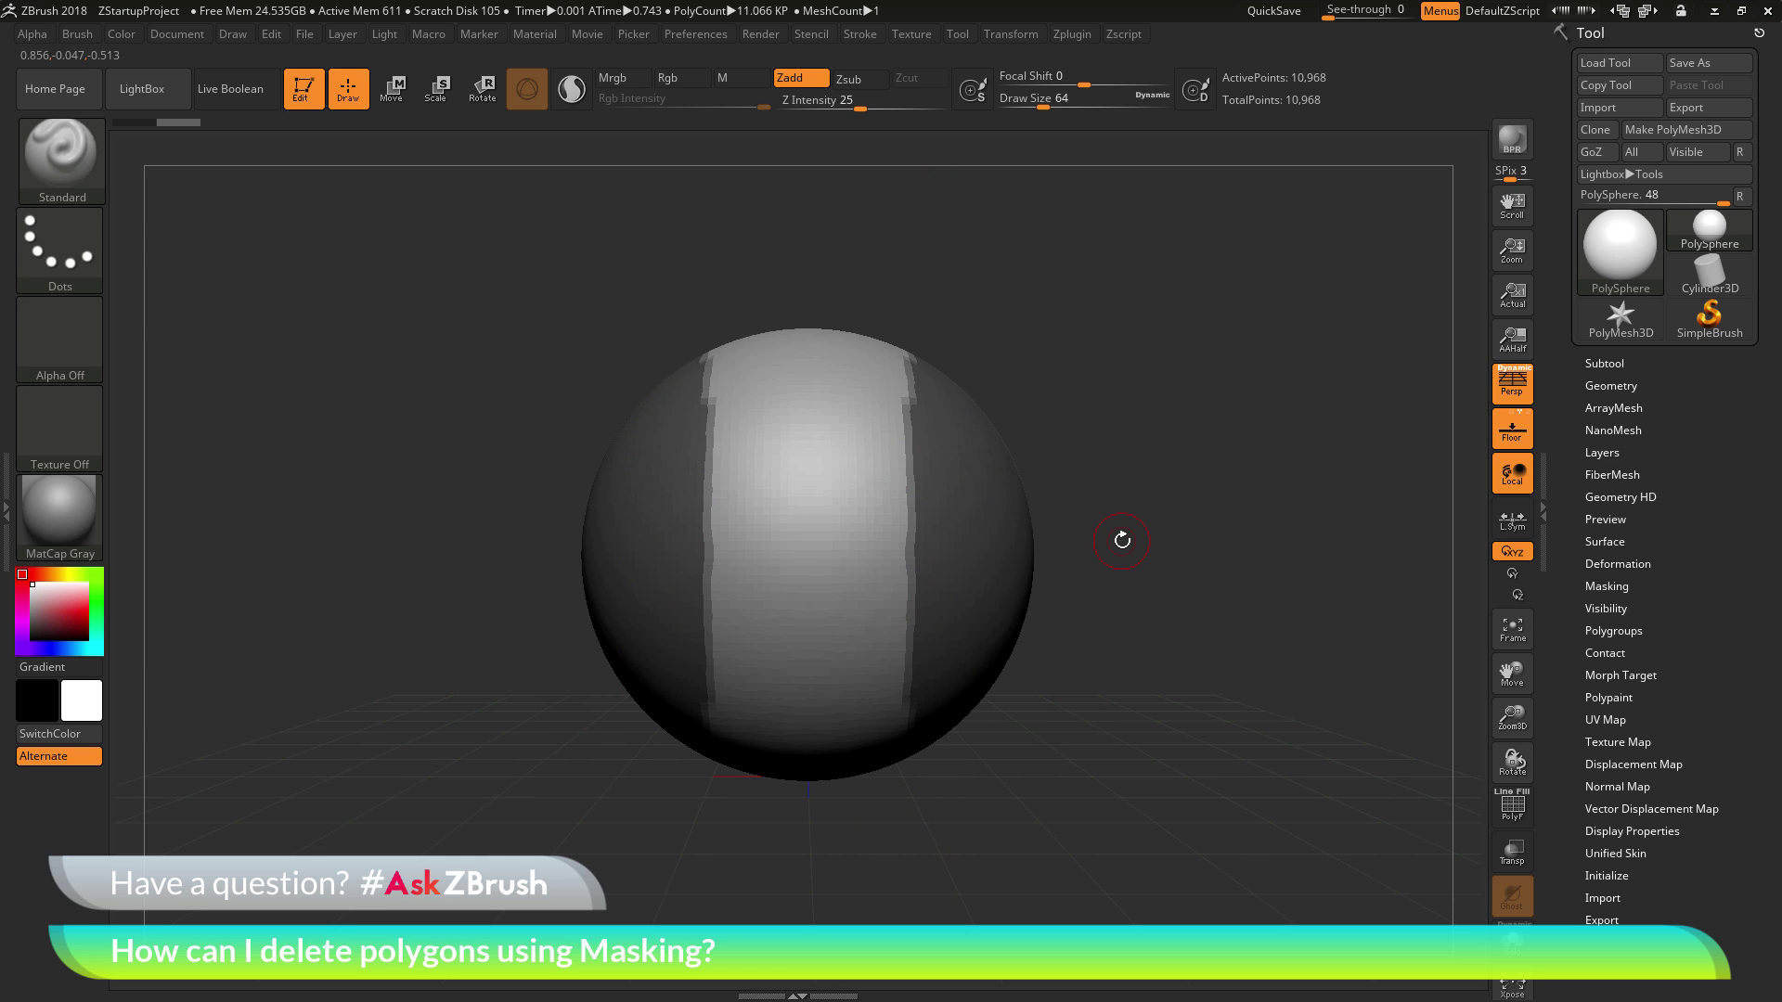
drag(1197, 470, 943, 616)
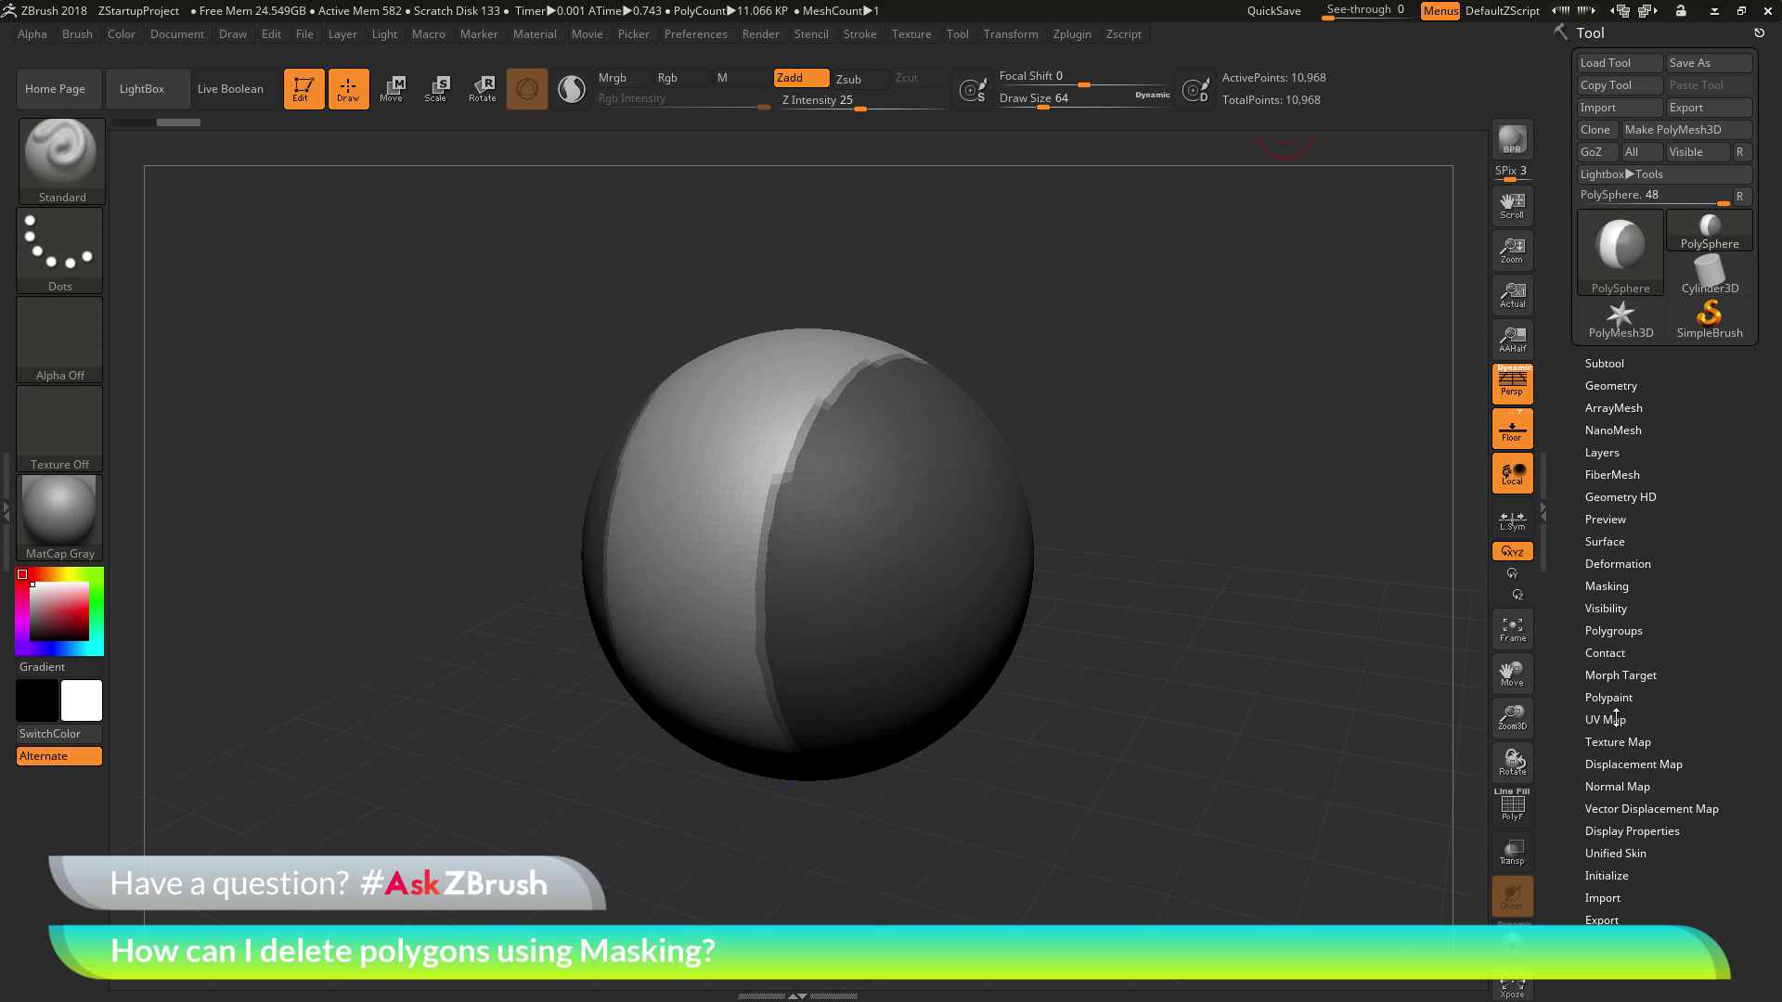
Expand the Visibility section of the Tool palette.
click(1605, 609)
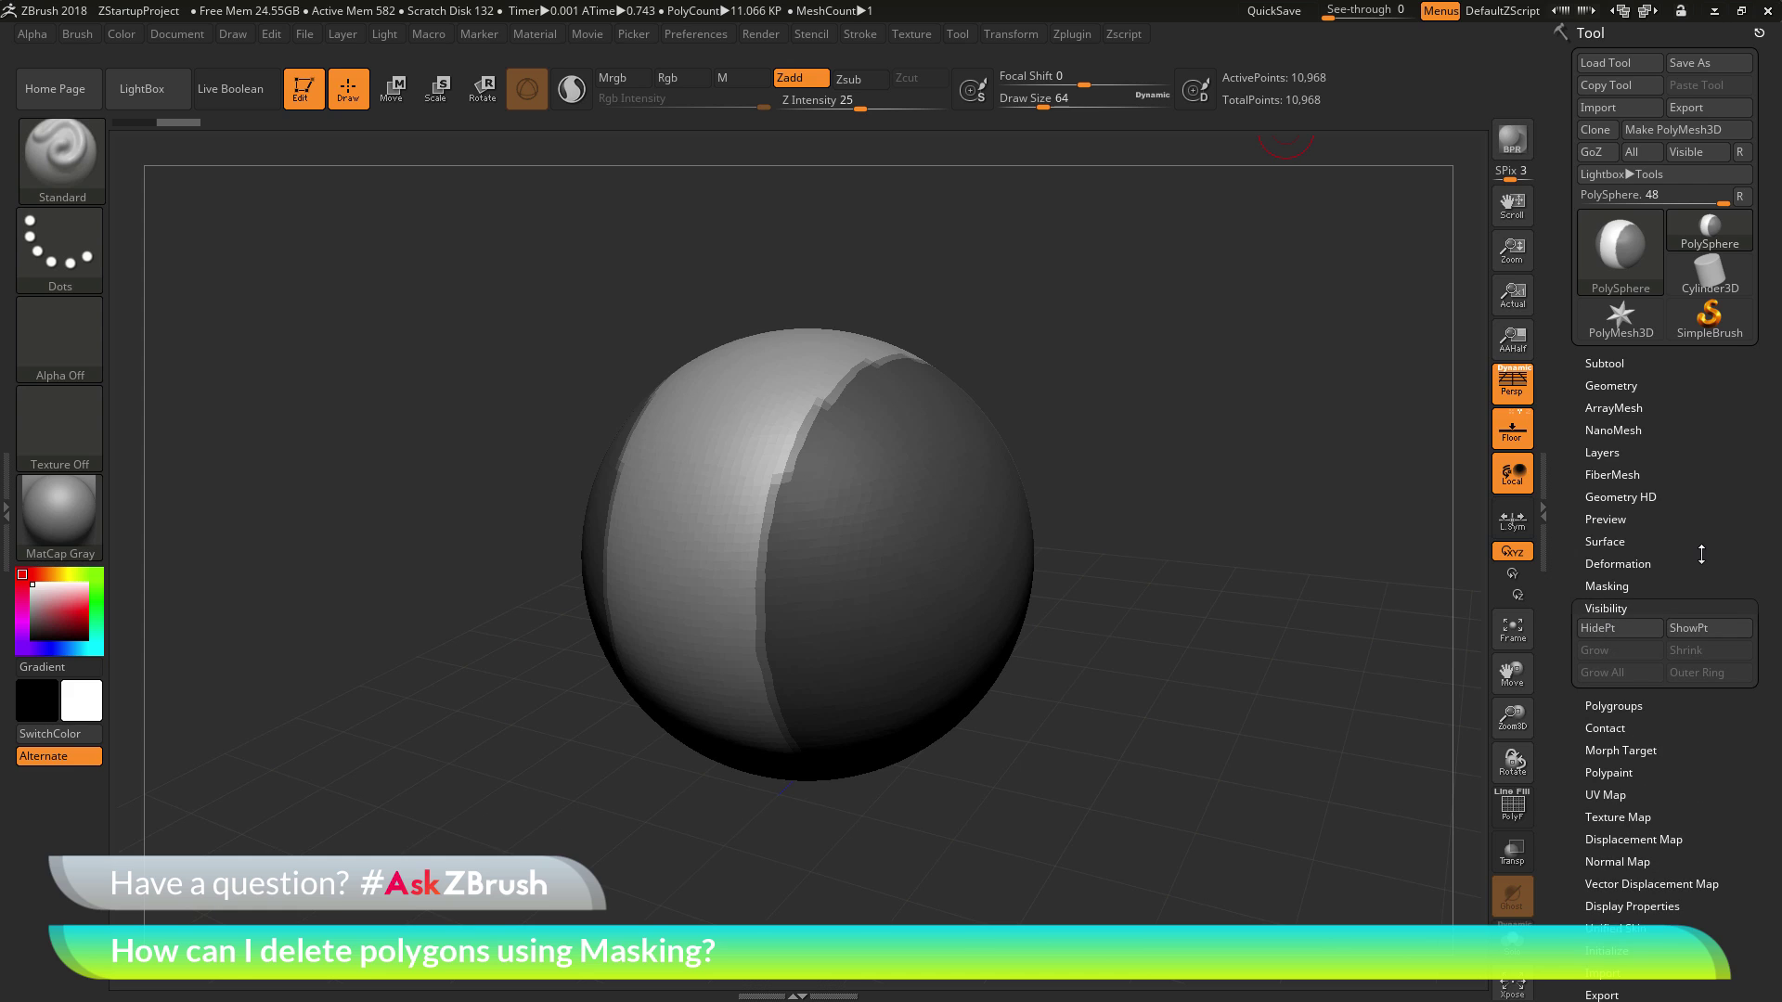
Hide the unmasked middle band with HidePt, splitting the sphere into two side shells.
click(1616, 629)
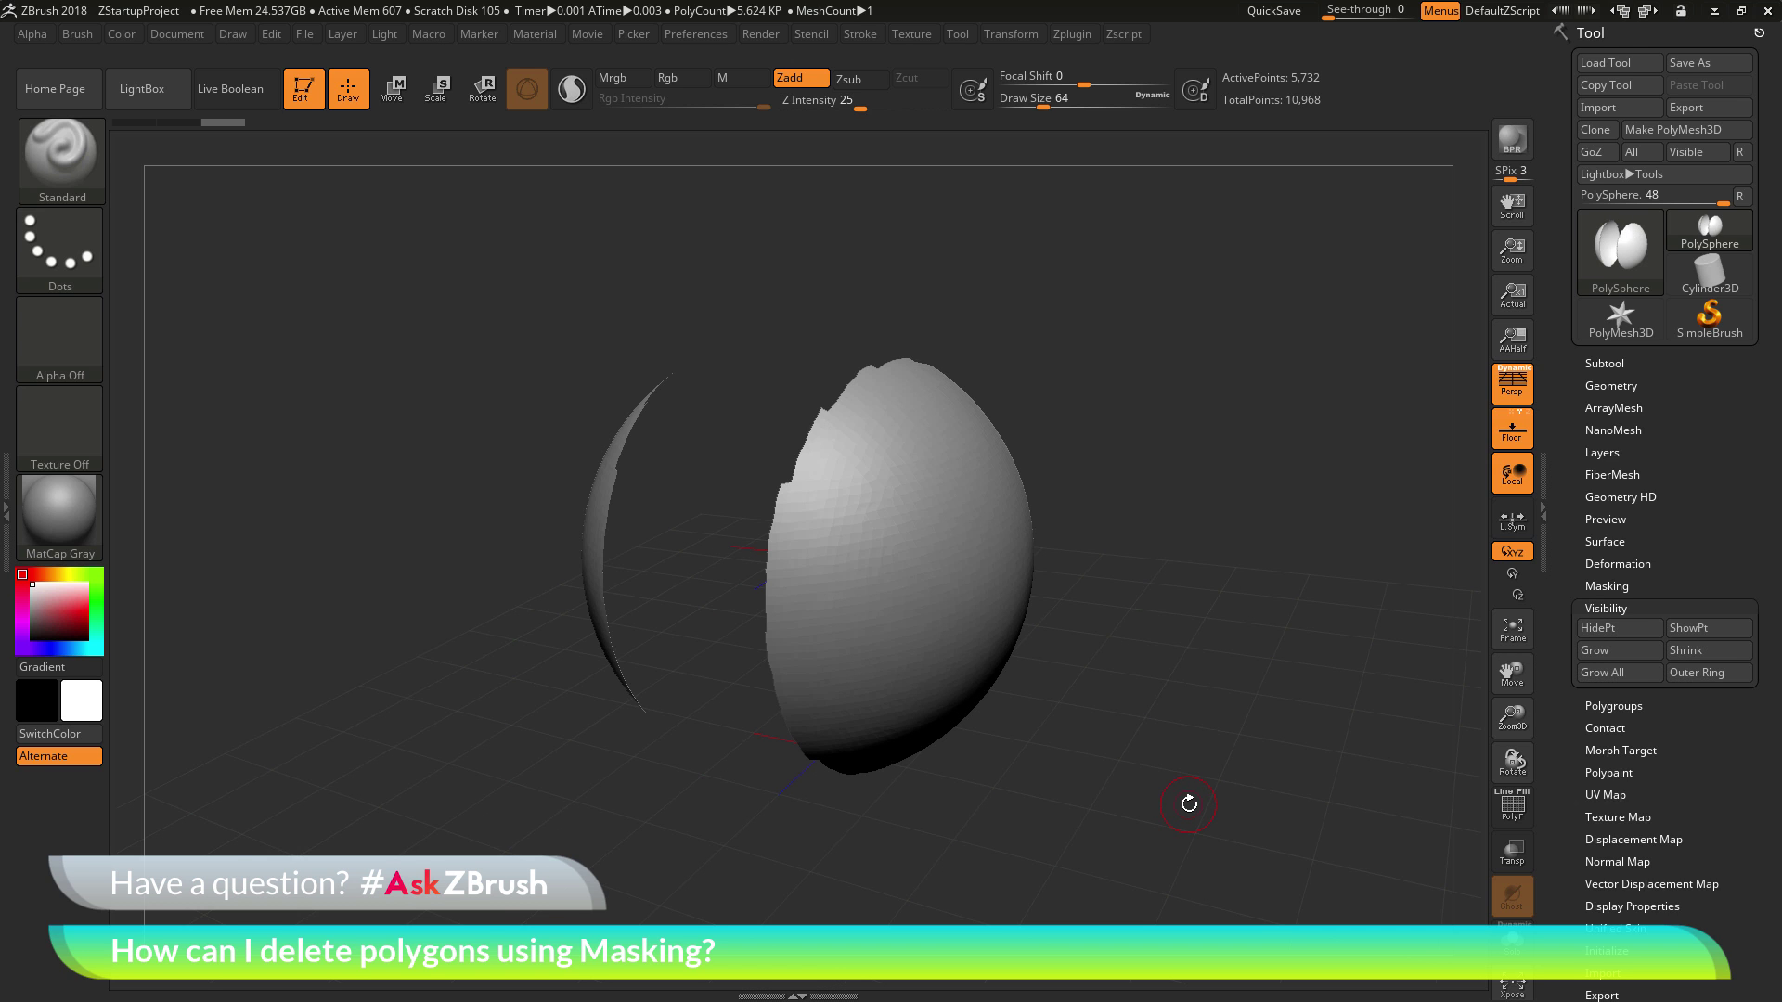
drag(1192, 621, 1243, 617)
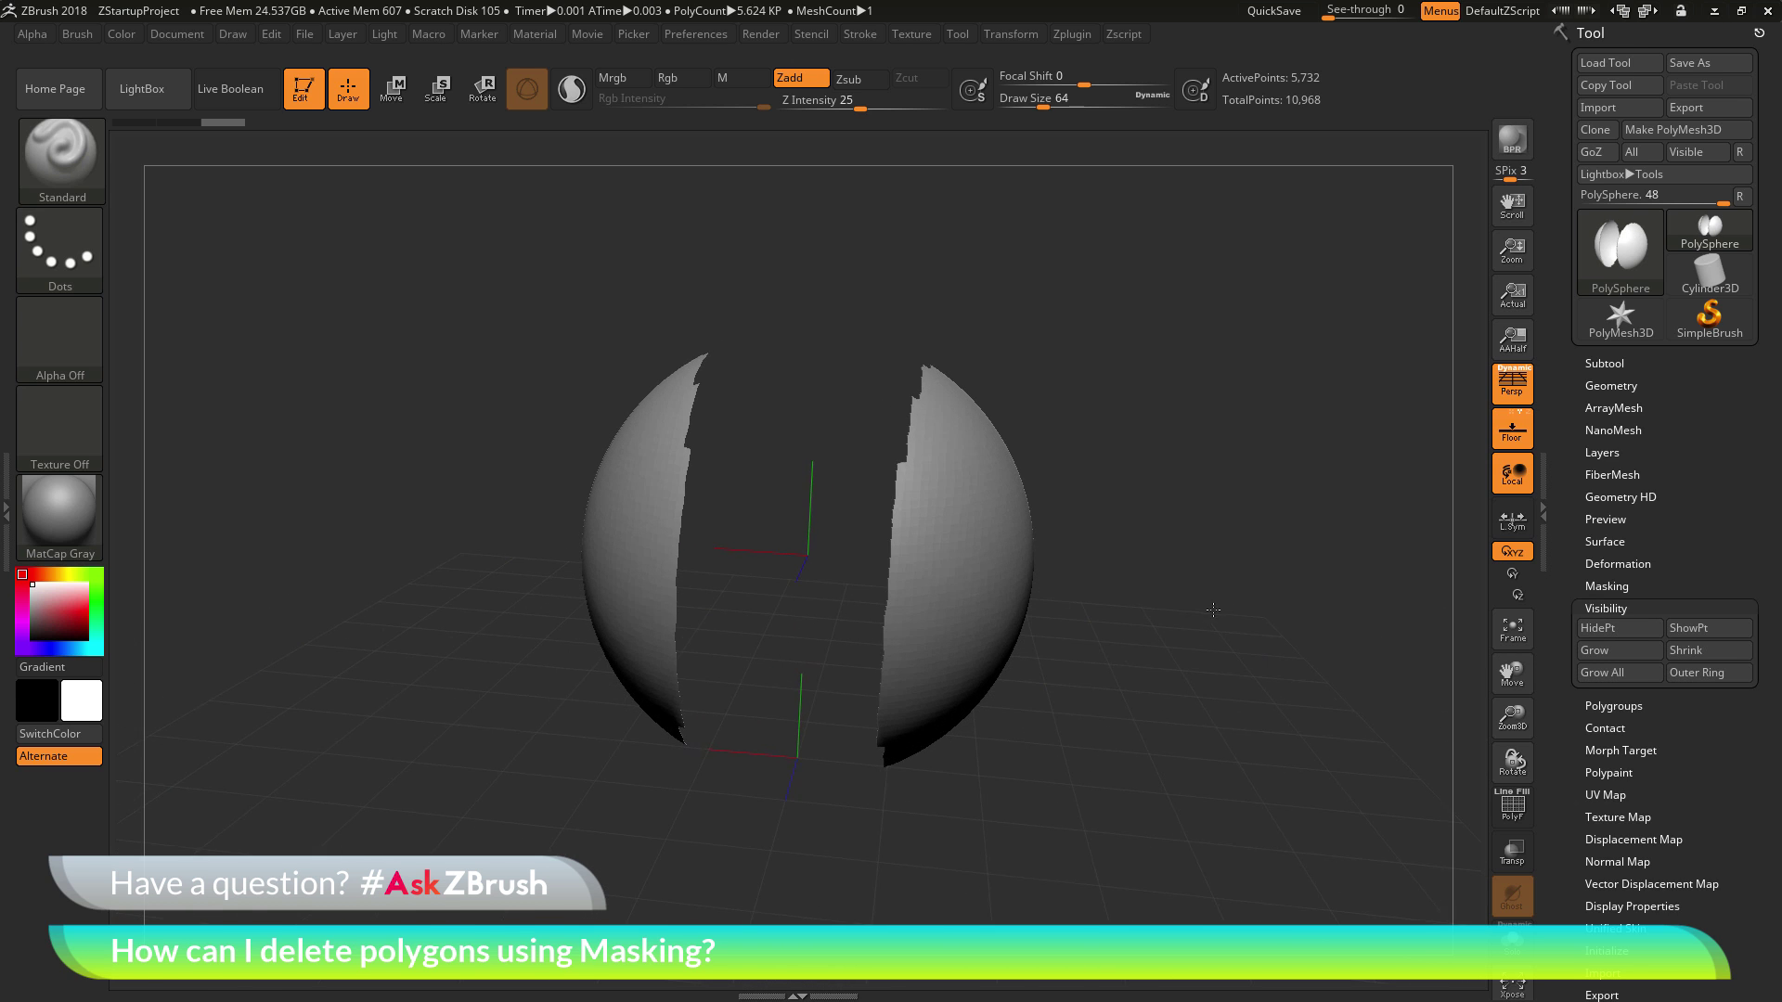
scroll(1726, 732, down, 3)
Turn on Double in Display Properties so the shells' inner faces render.
click(1631, 699)
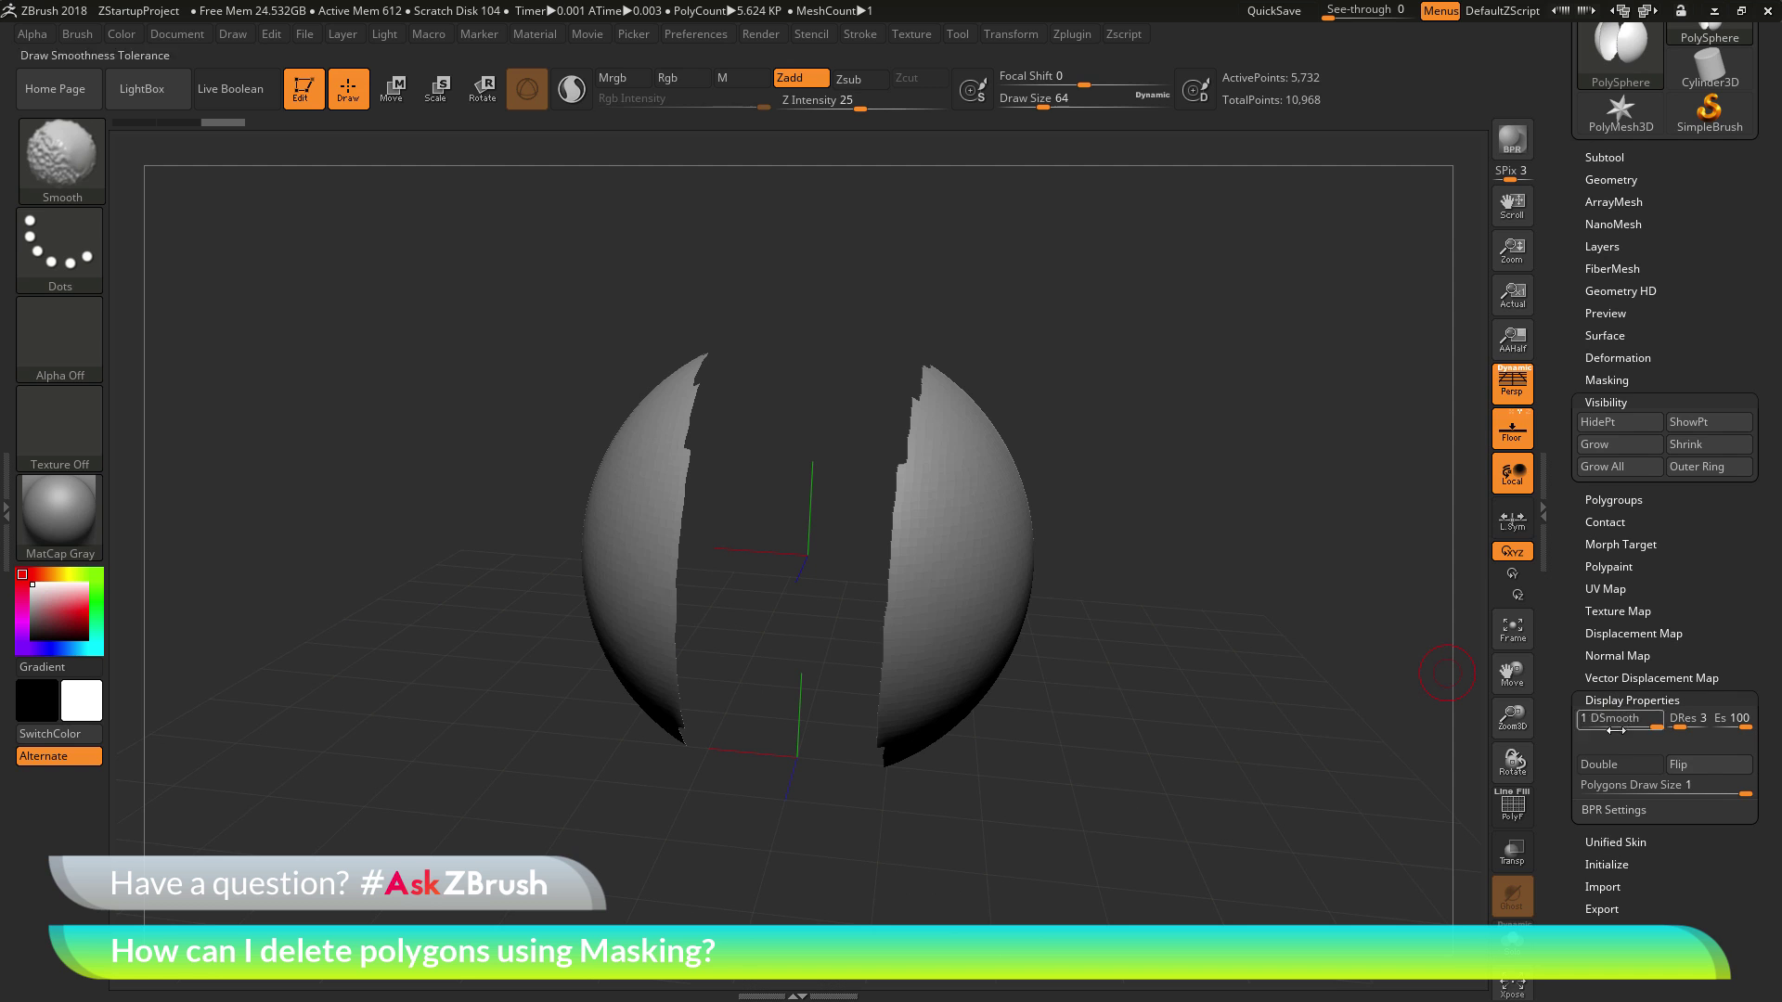
click(1619, 764)
mouse_move(1244, 577)
mouse_down()
mouse_move(1261, 581)
mouse_move(1237, 568)
mouse_up()
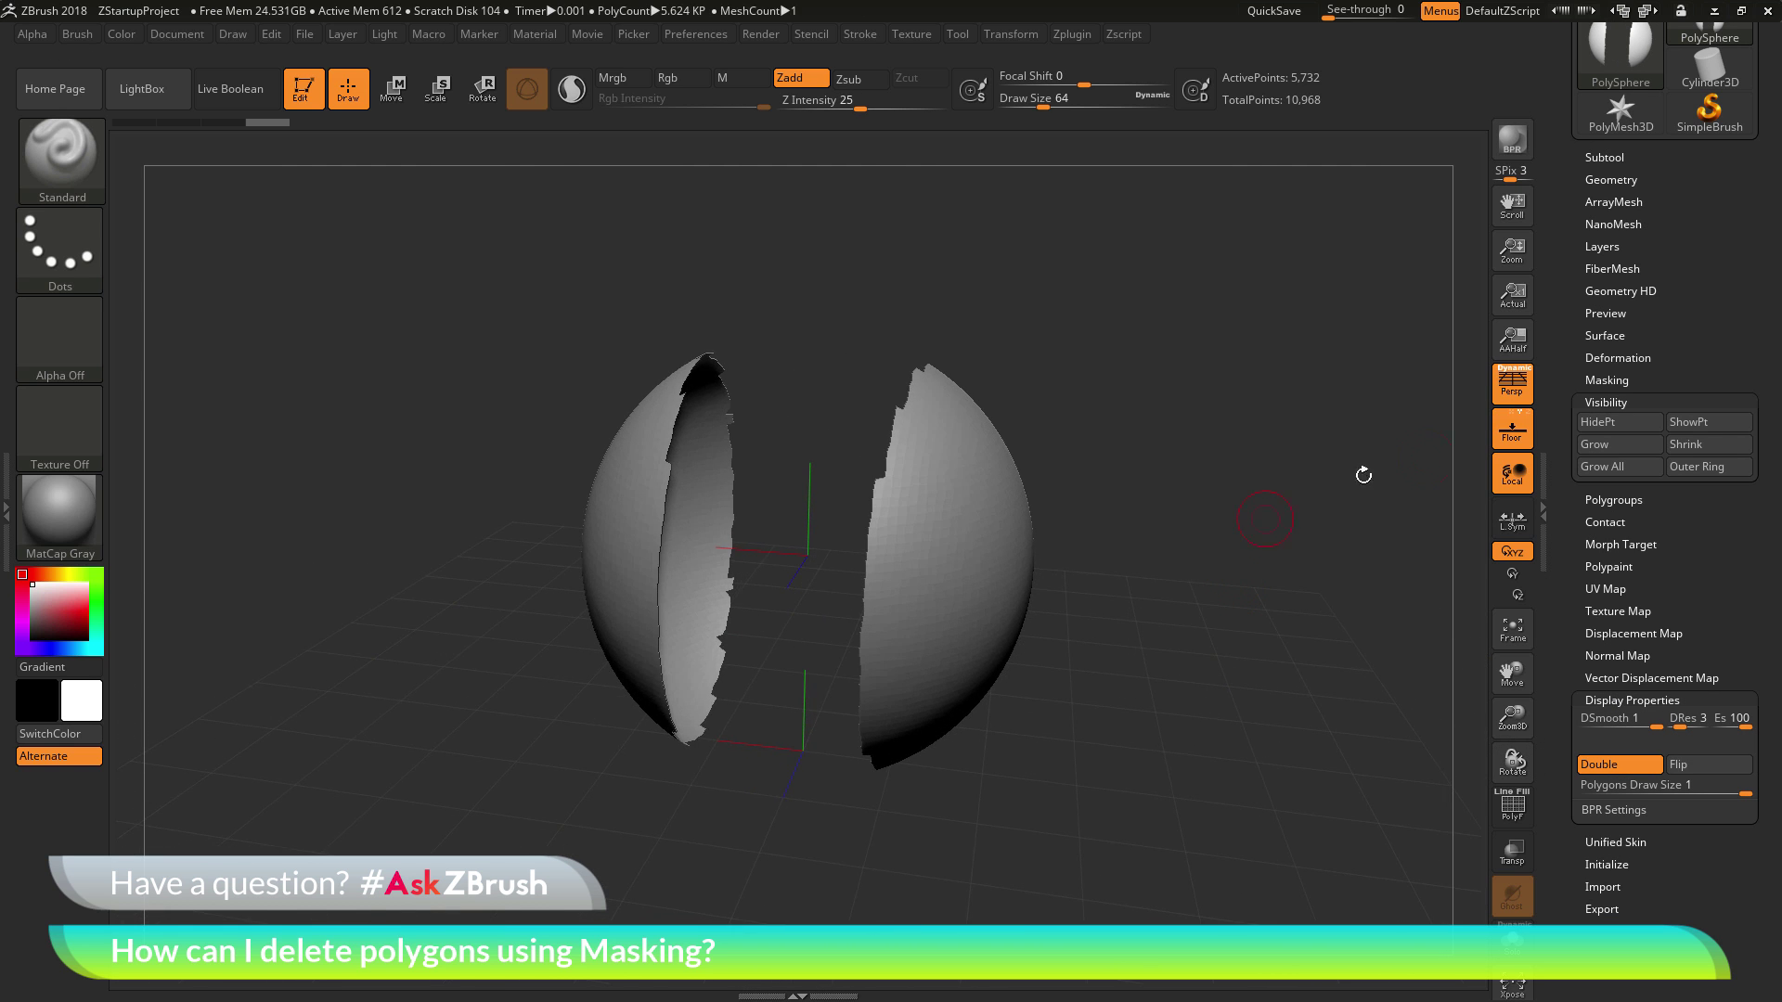
drag(1564, 346, 1562, 393)
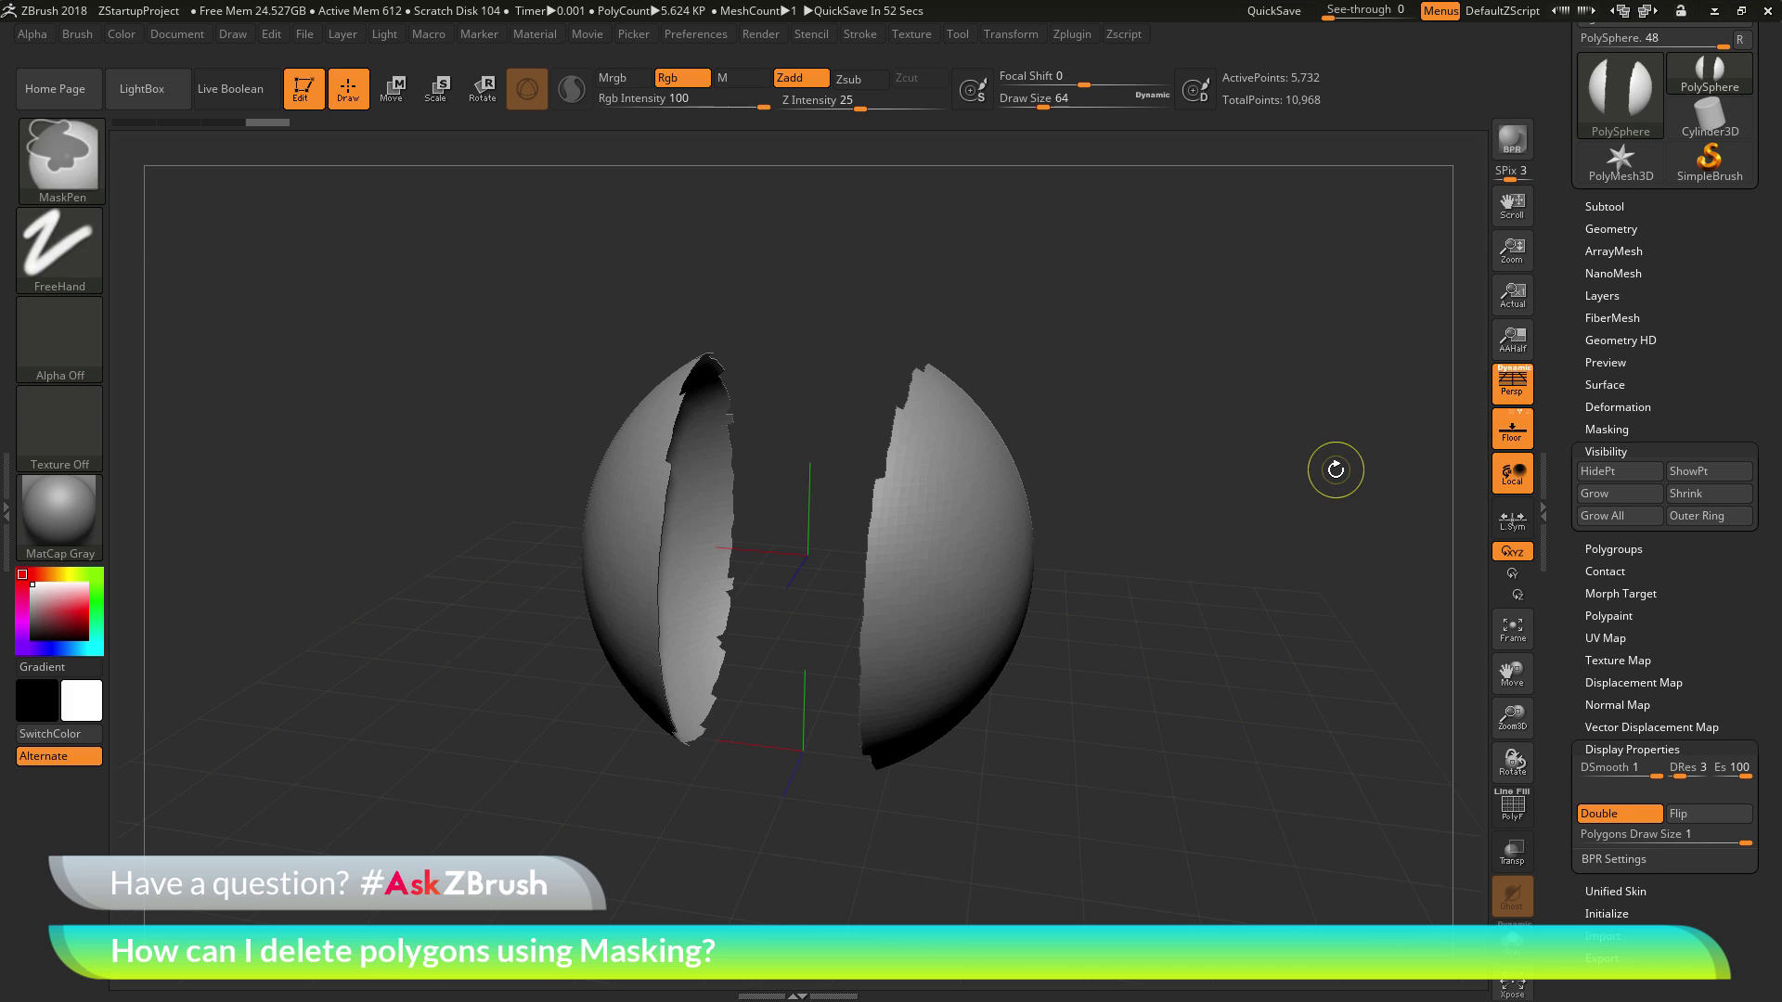
Show the whole sphere with ShowPt and invert the mask onto the middle band.
ctrl+shift+click(1335, 469)
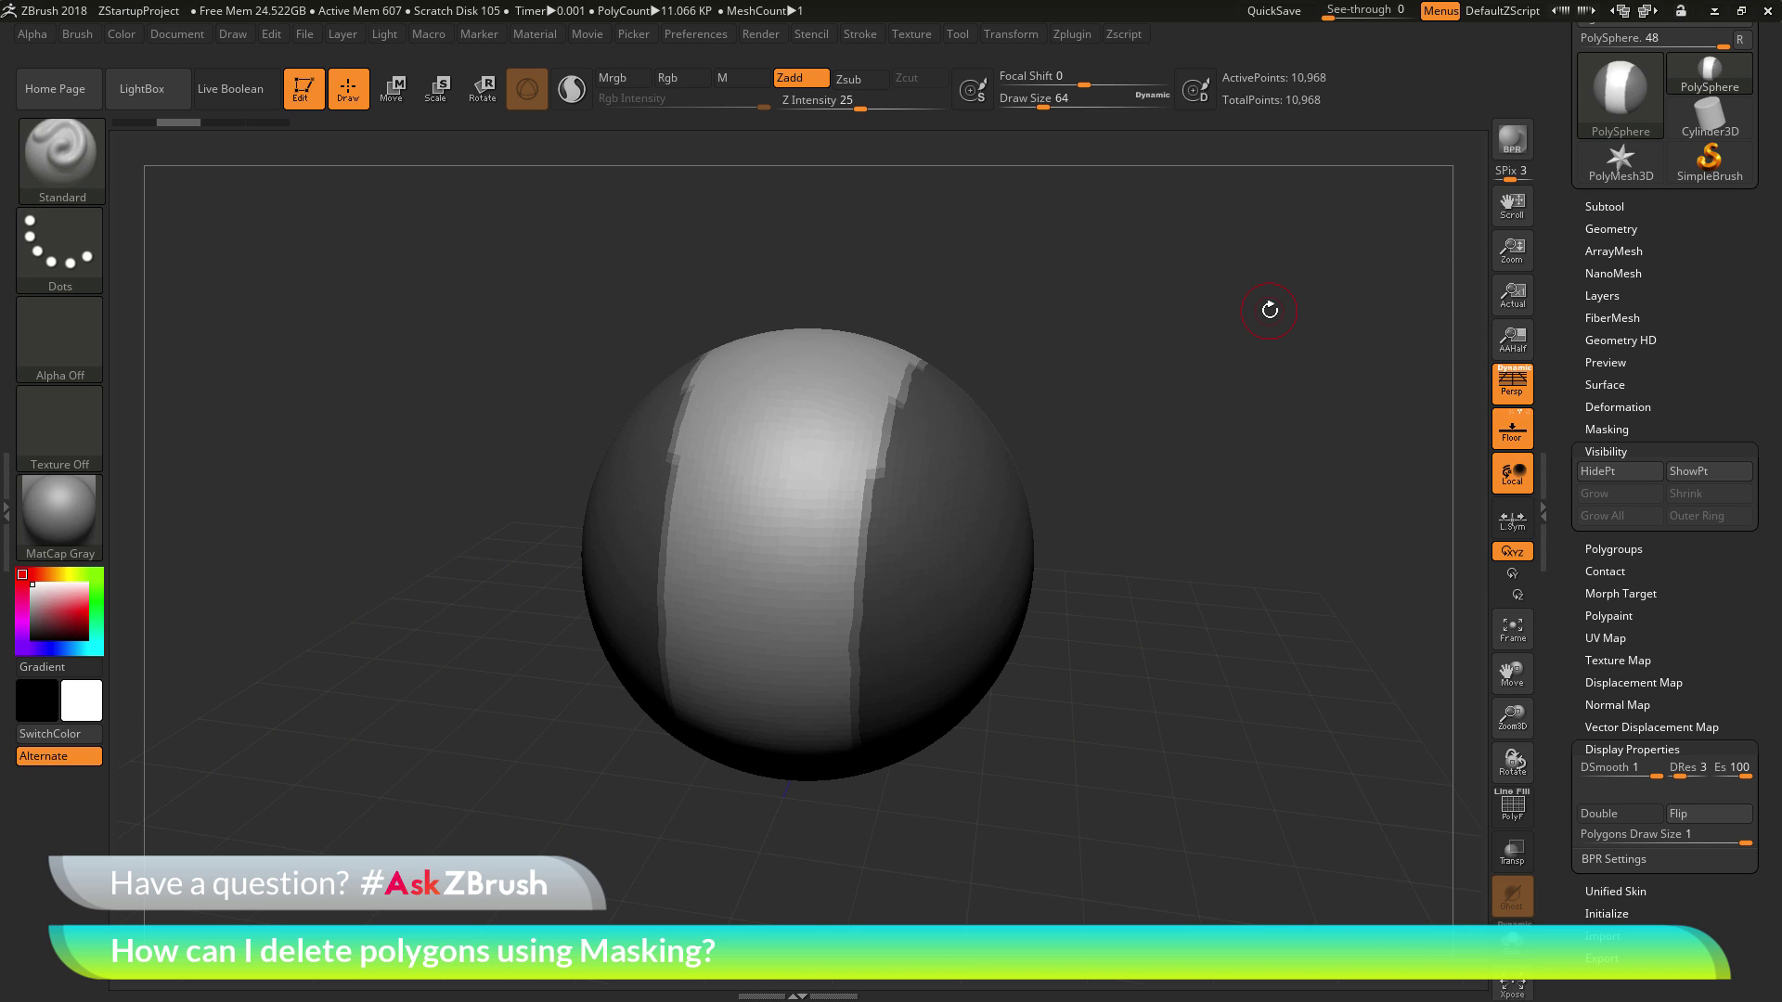
key(ctrl)
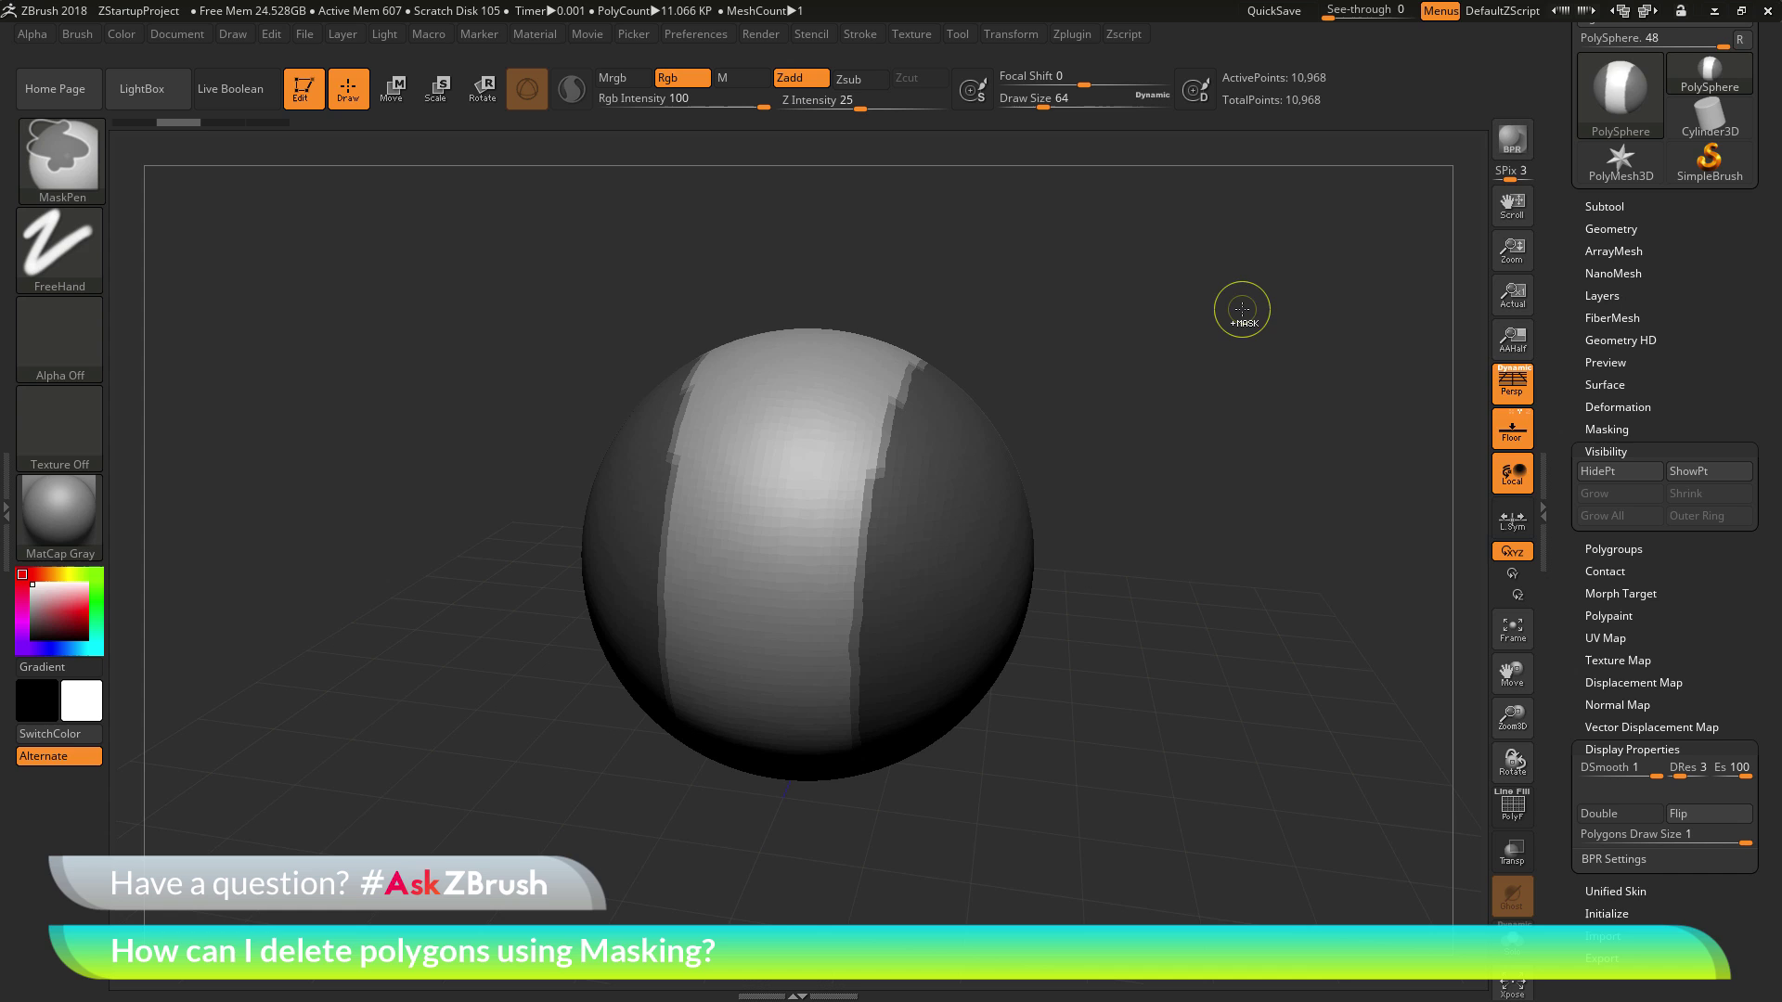
ctrl+click(1242, 309)
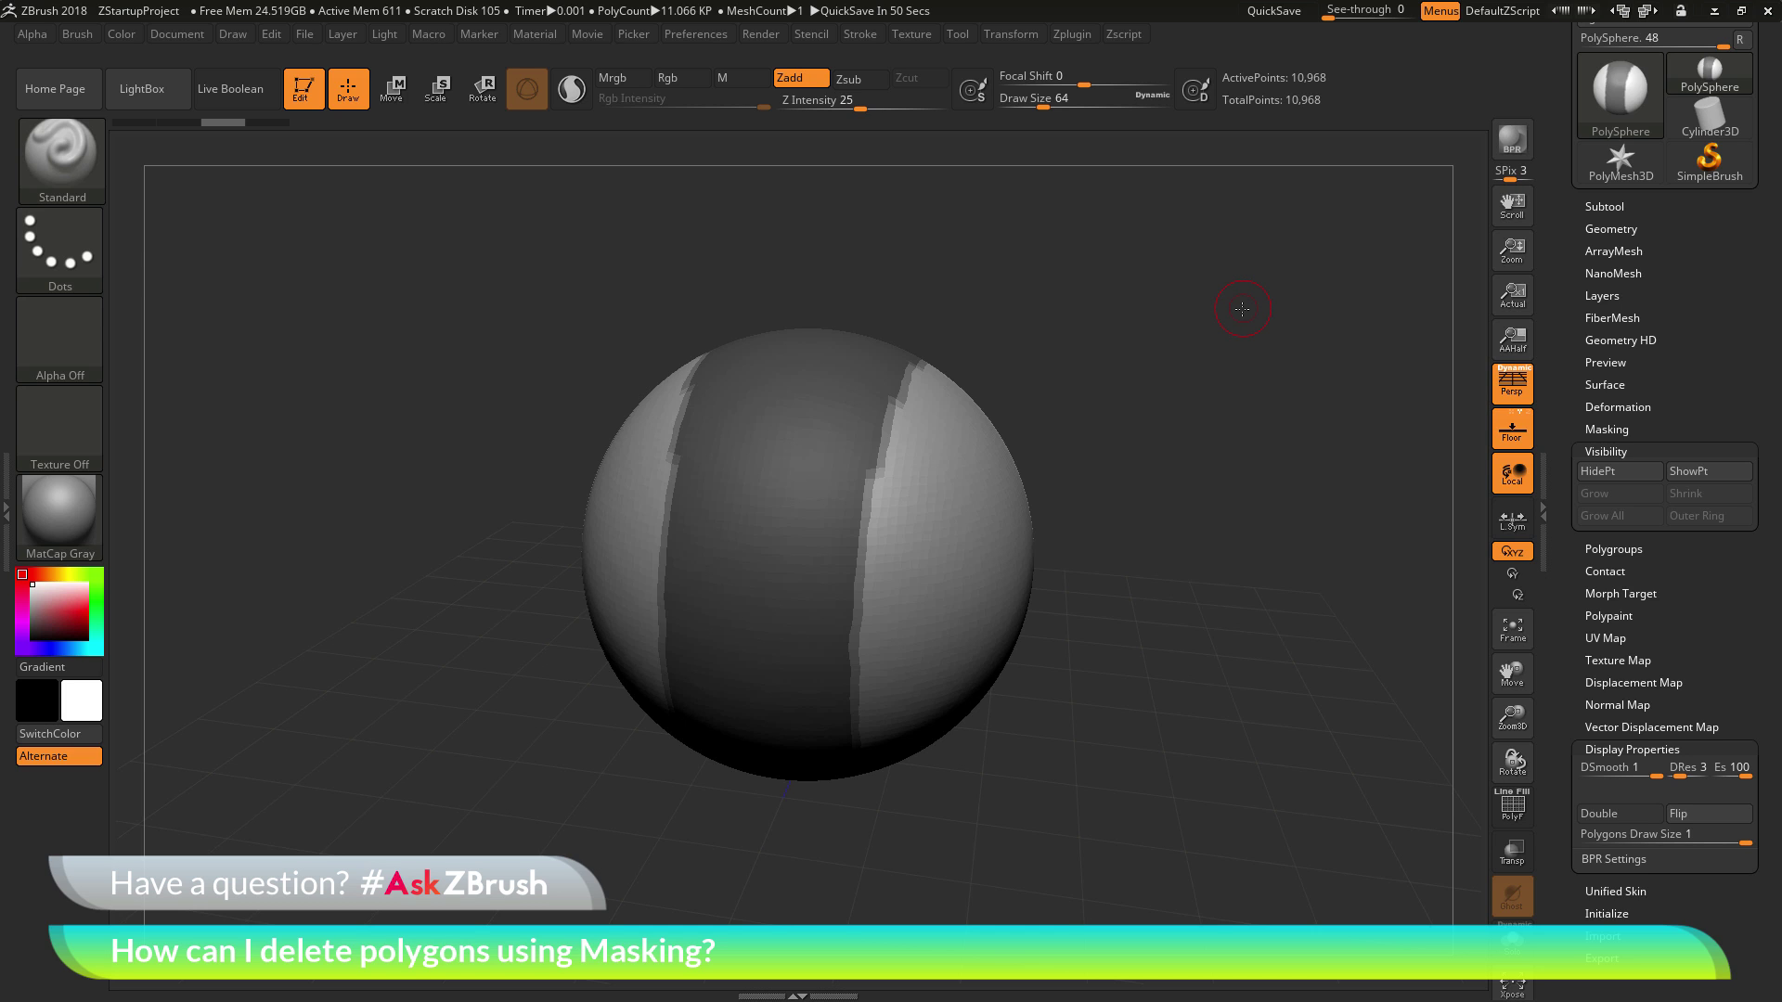
Hide the unmasked sides with HidePt, leaving only the curved middle band at 5,236 points.
scroll(1714, 313, up, 3)
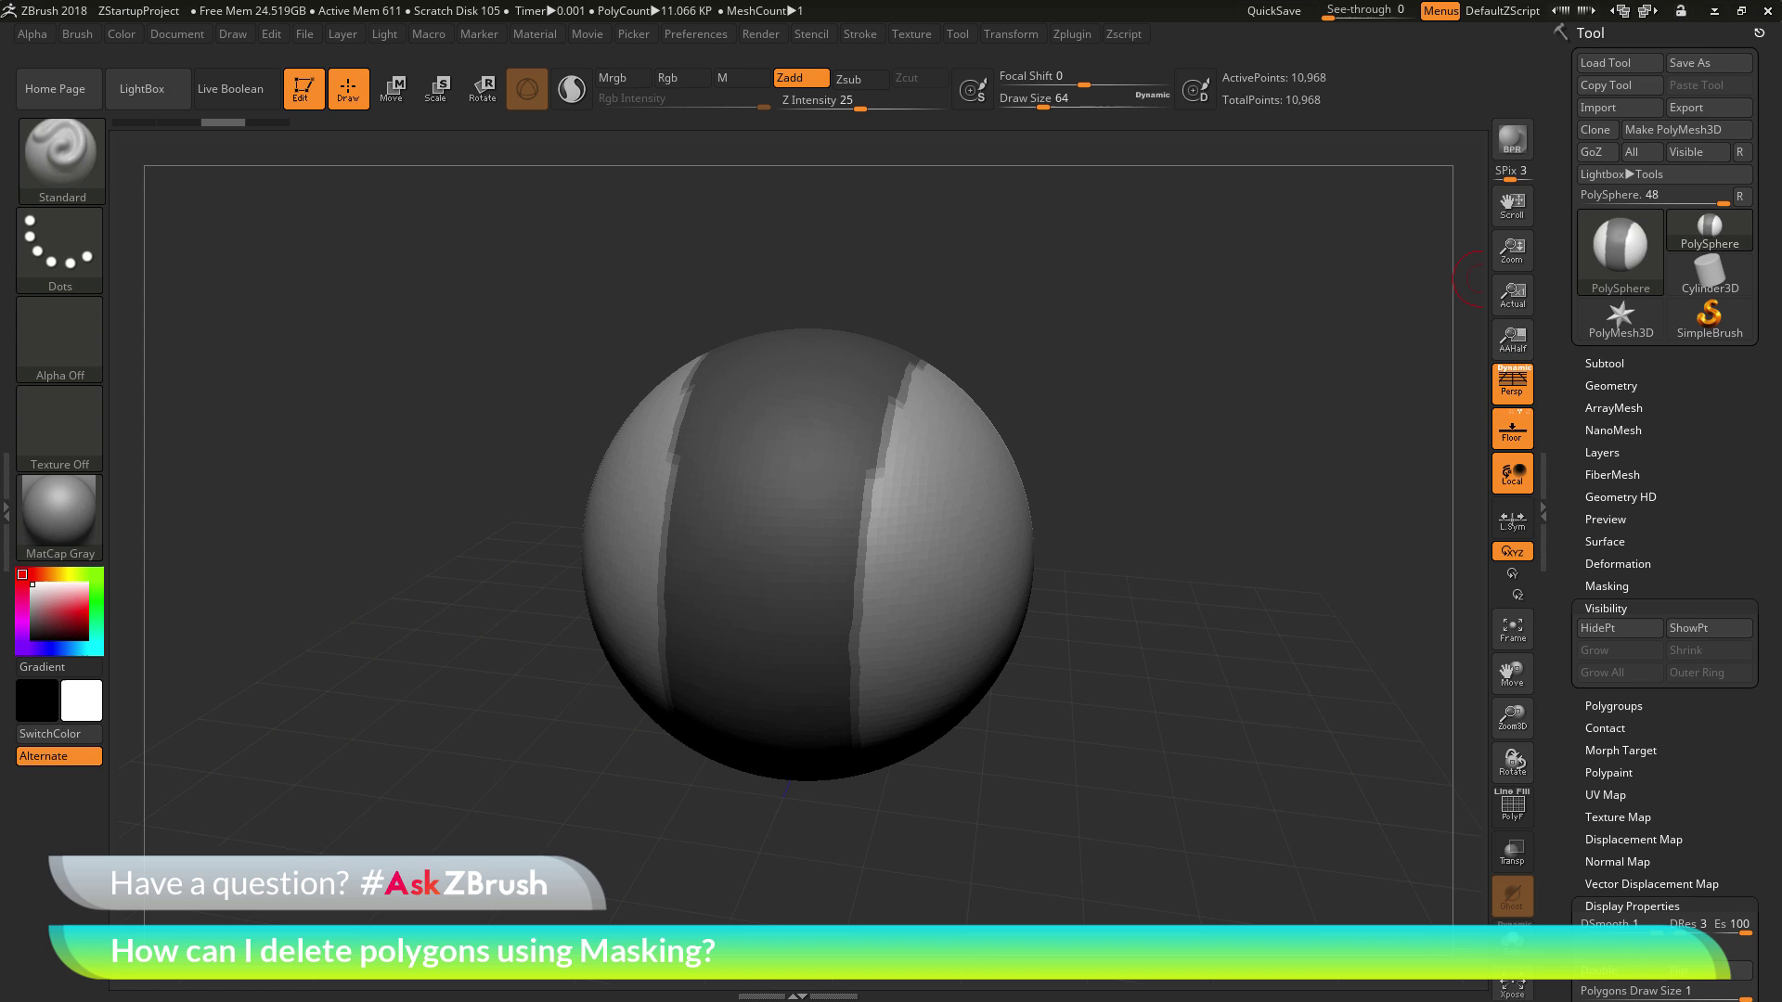
scroll(1610, 510, down, 2)
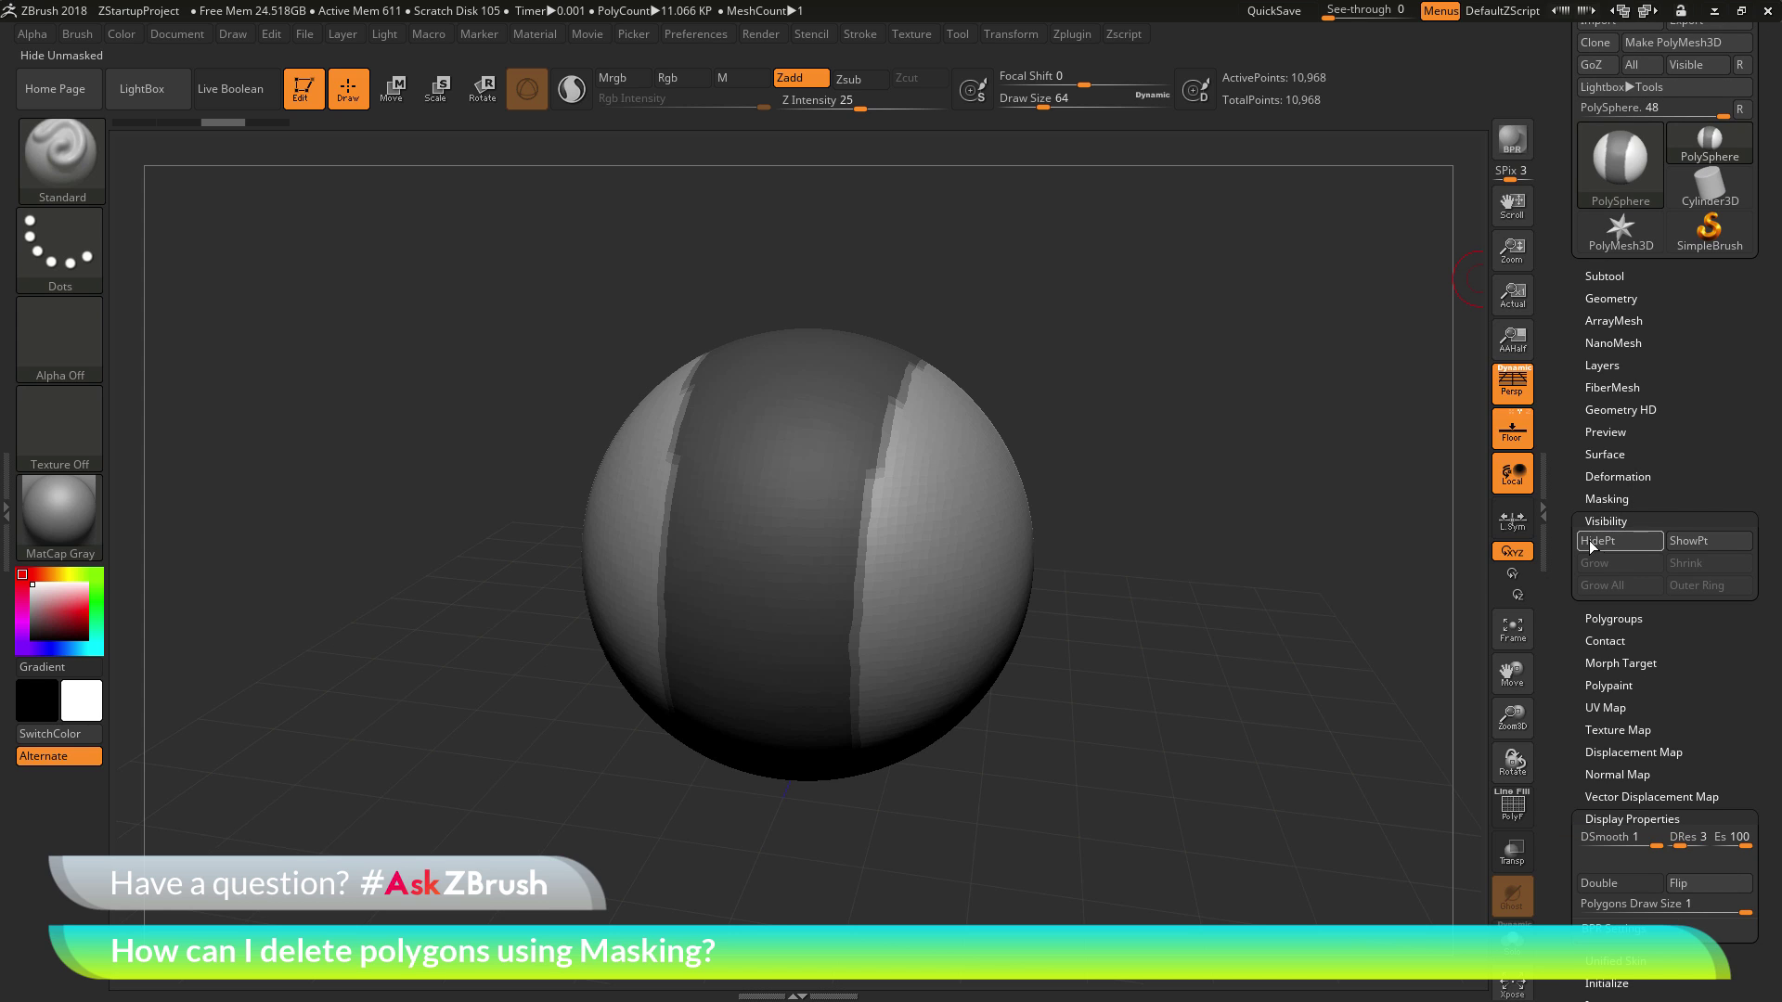
click(1606, 542)
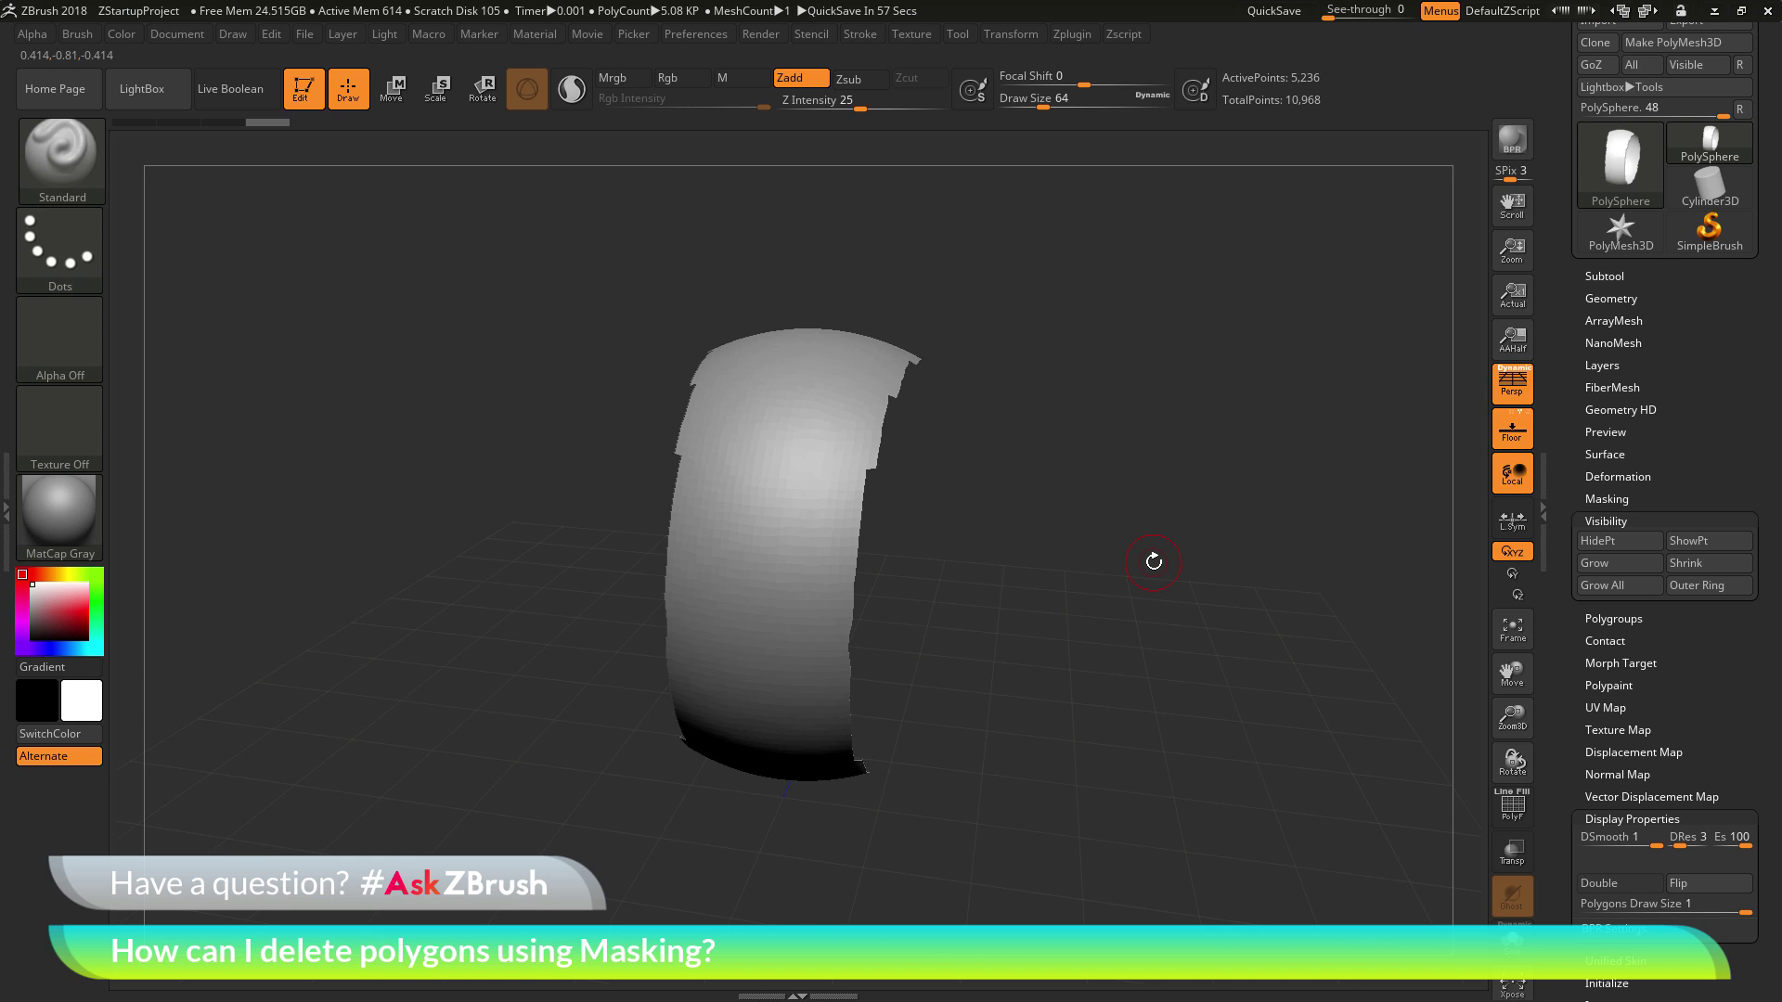
drag(1154, 560, 1142, 584)
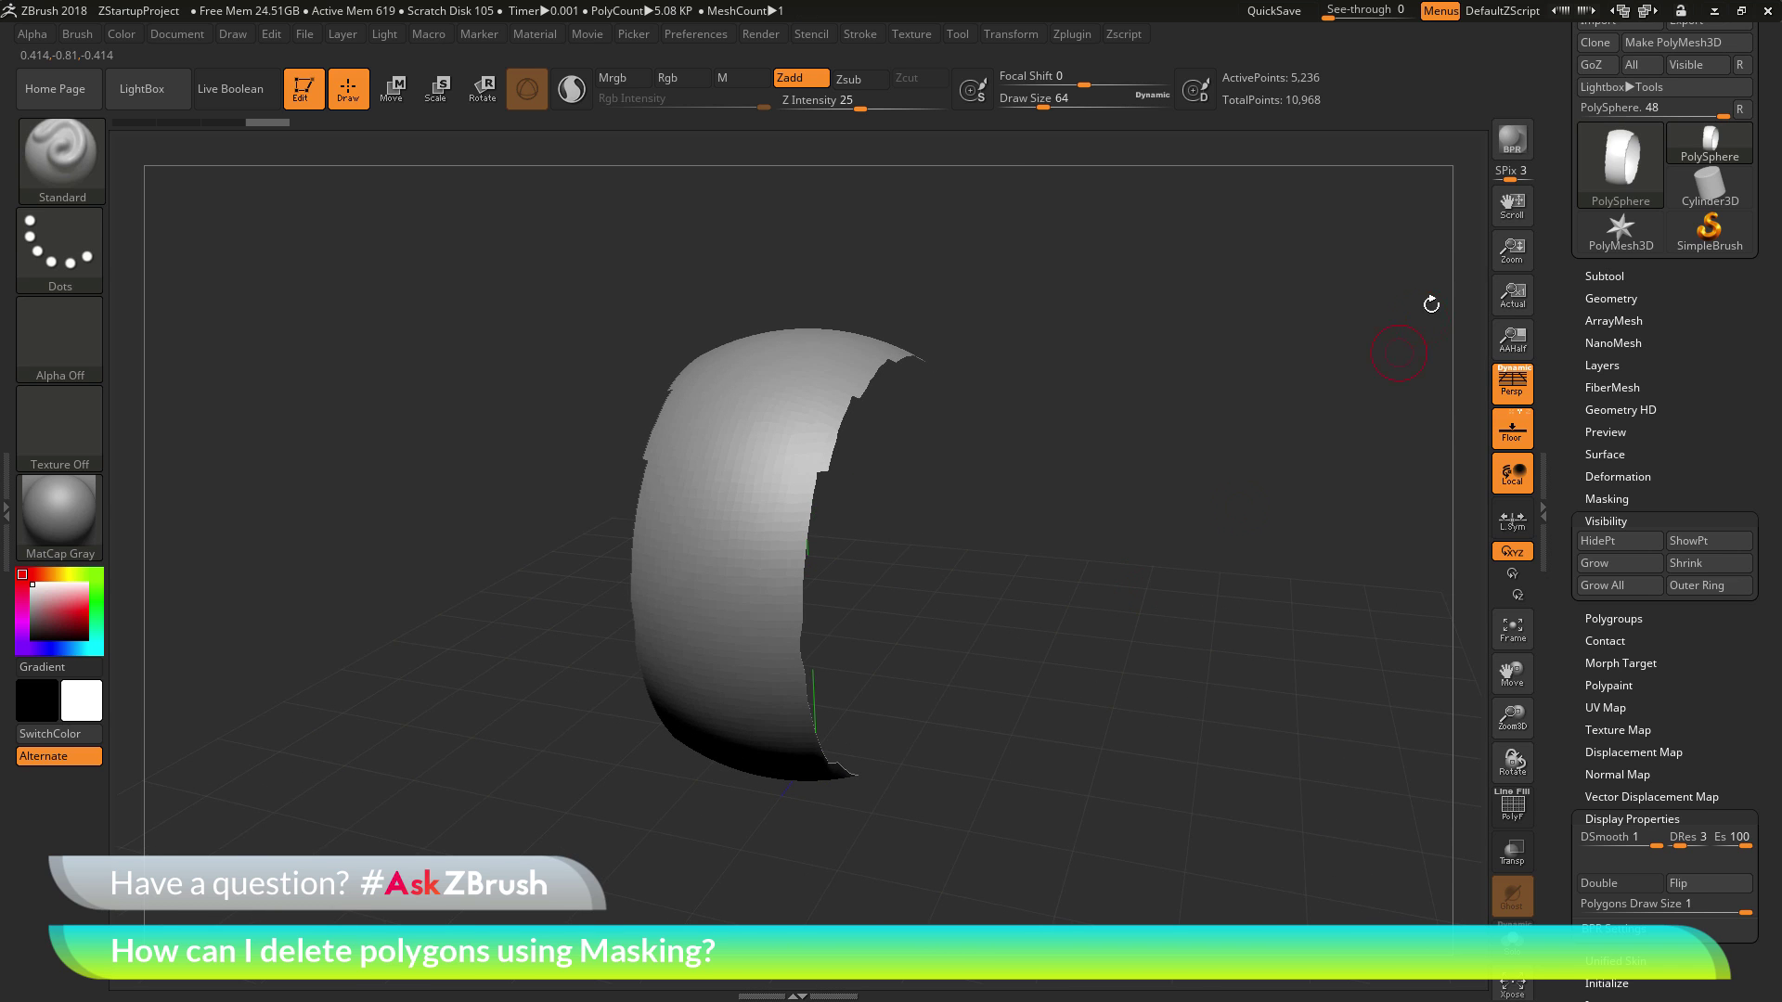
scroll(1595, 90, up, 2)
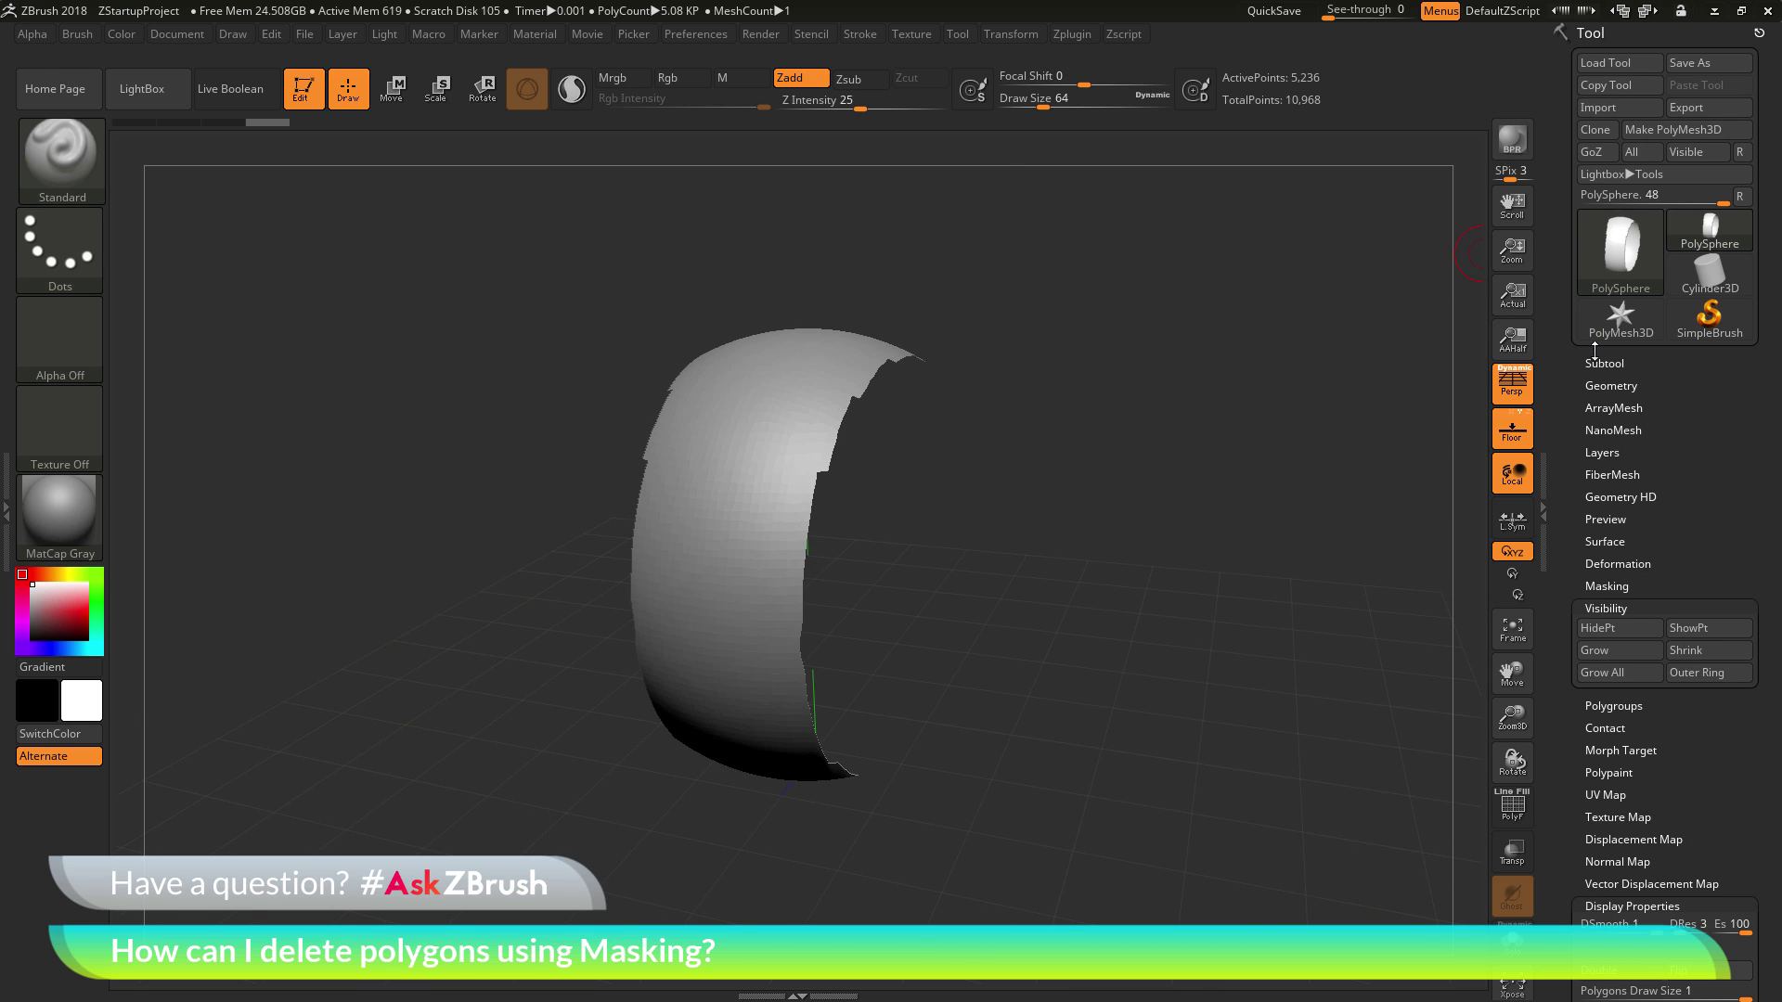
click(1598, 385)
Delete the hidden sides with Modify Topology > Del Hidden, leaving a 5,232-point ring.
scroll(1564, 414, down, 4)
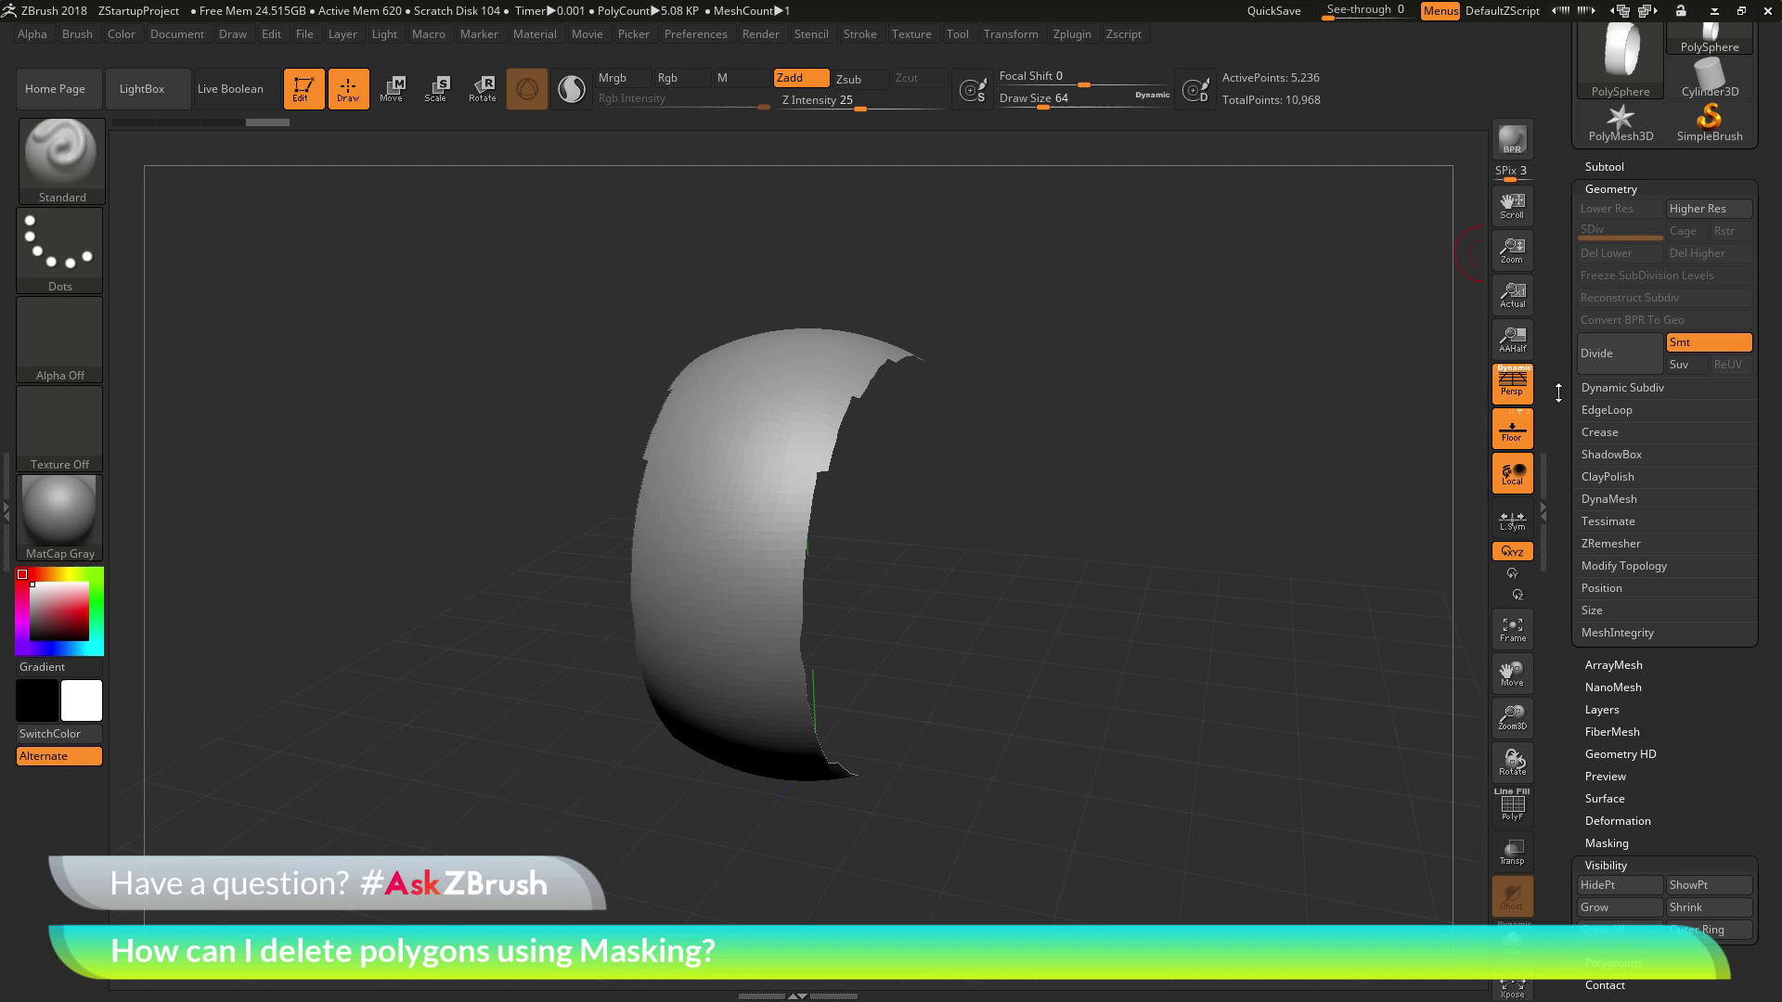
click(1582, 567)
scroll(1564, 557, down, 3)
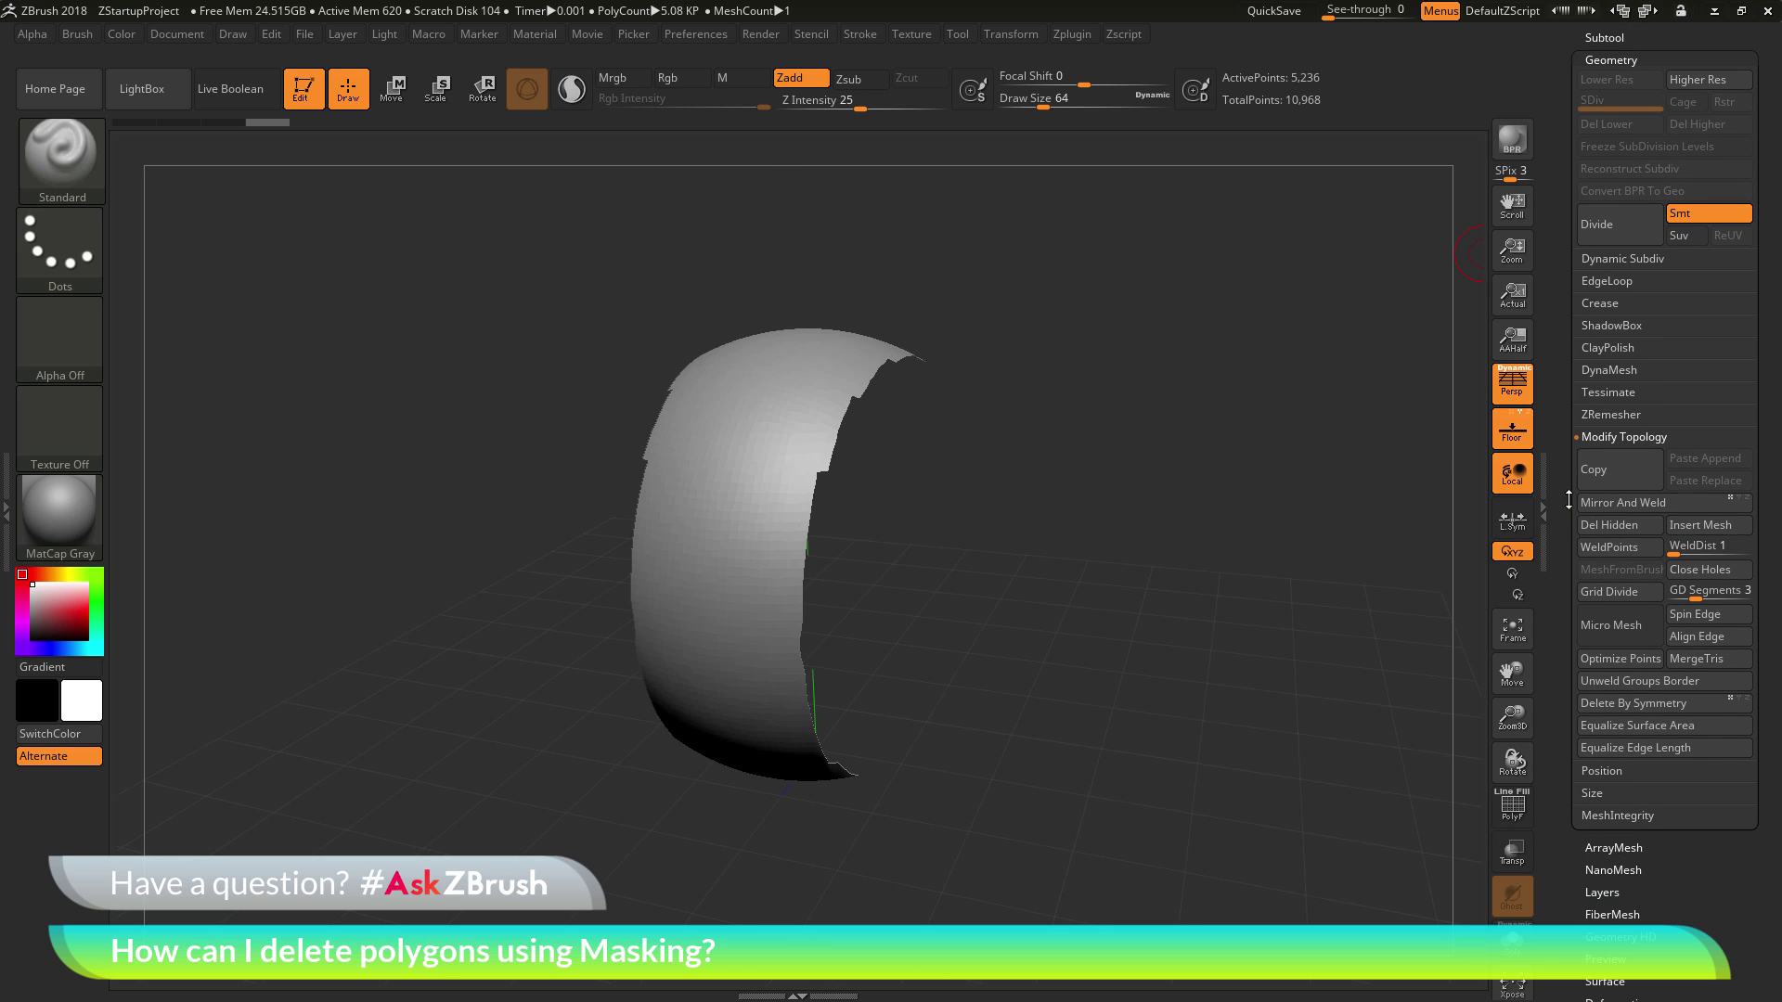
click(1606, 525)
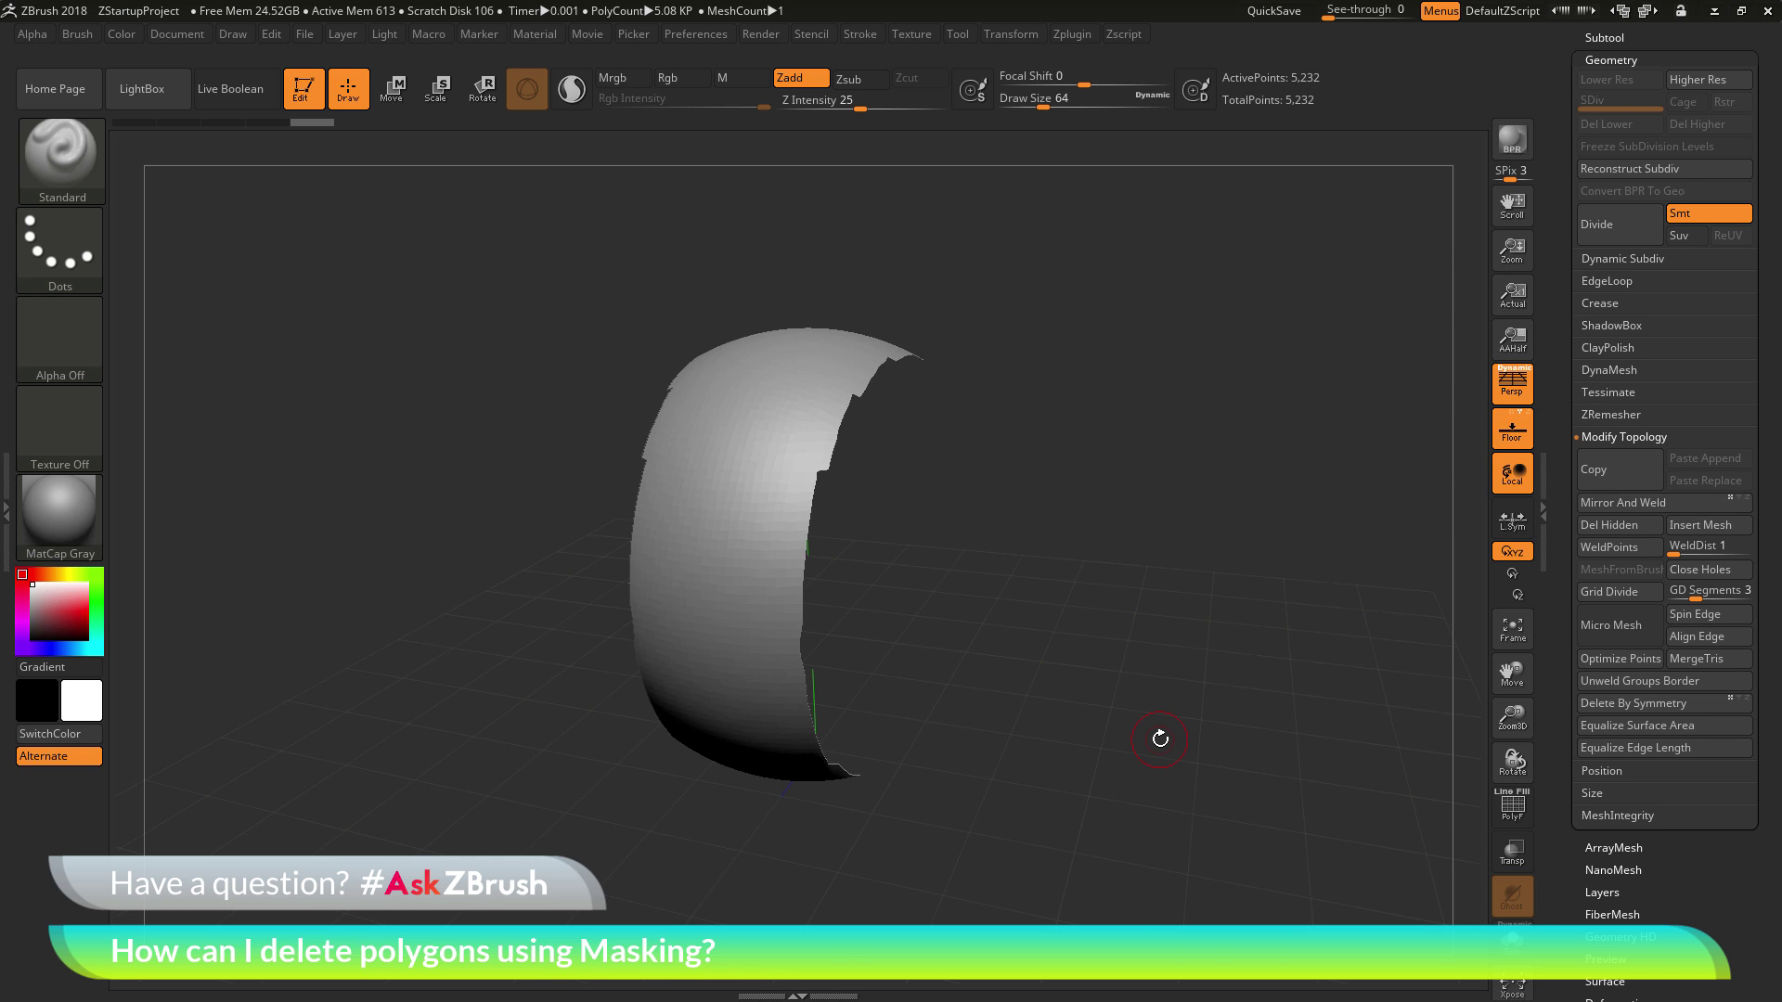
drag(1160, 739, 1443, 806)
Enable Double to show the ring's back faces and turn it to a front view.
scroll(1755, 972, down, 5)
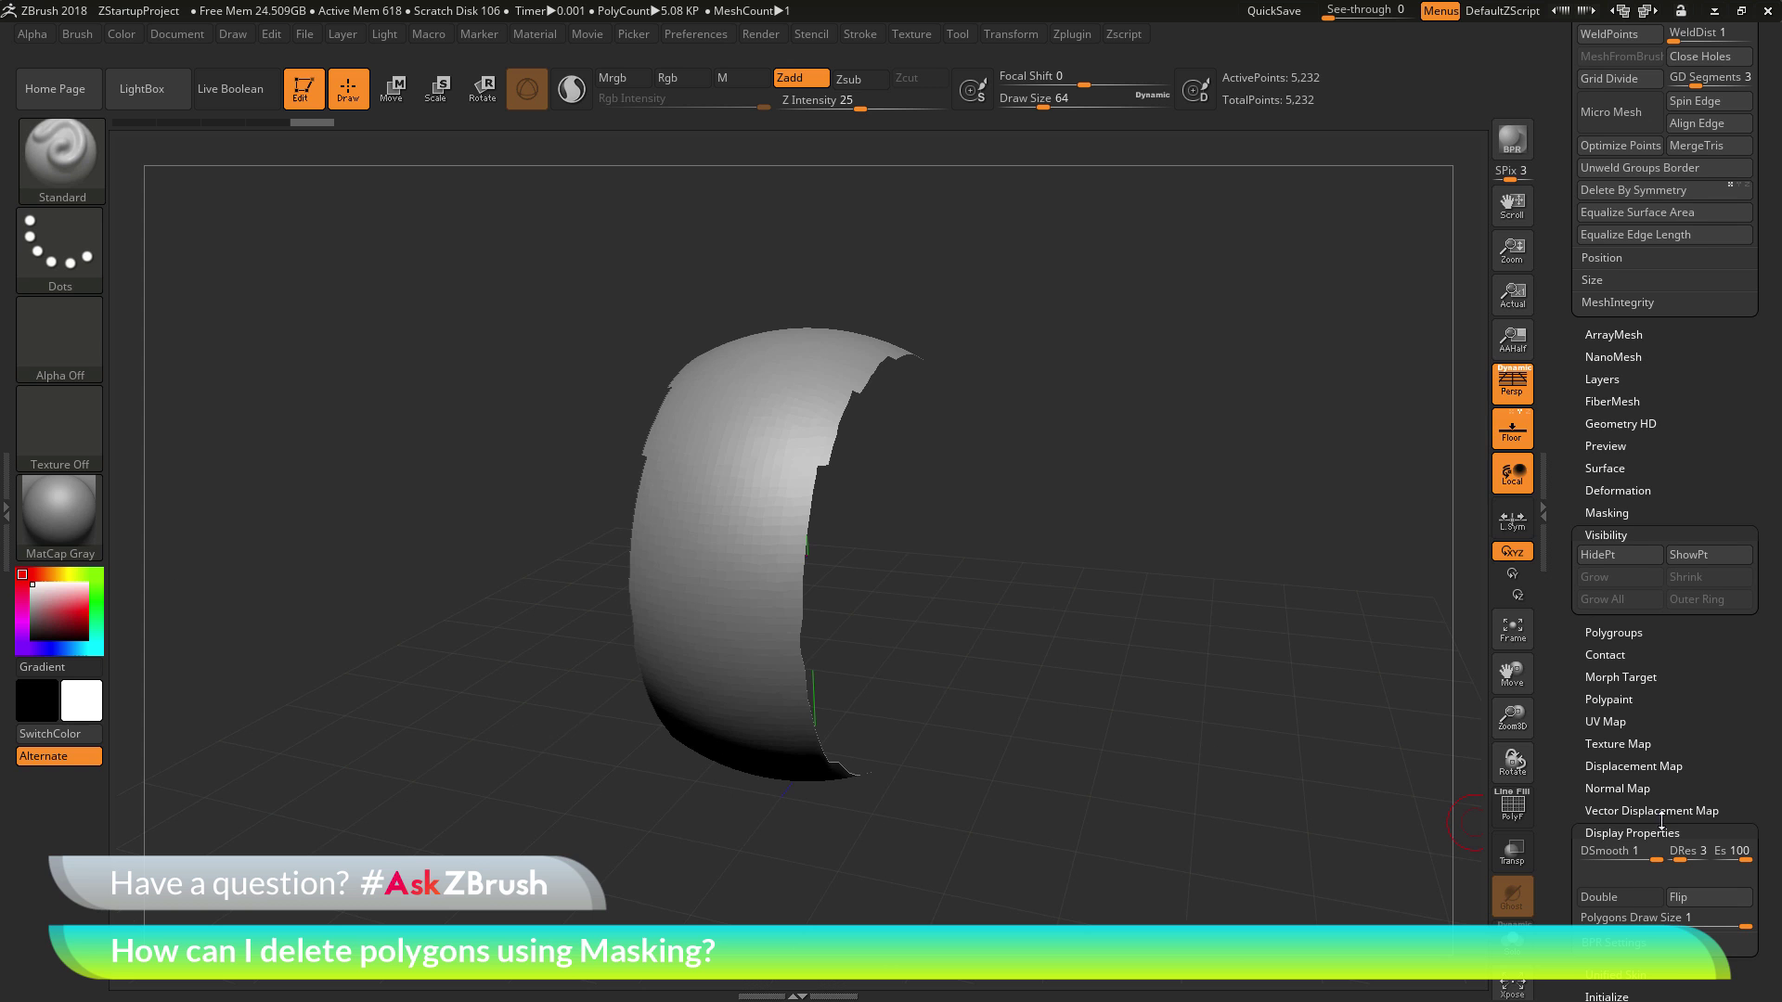
click(1614, 896)
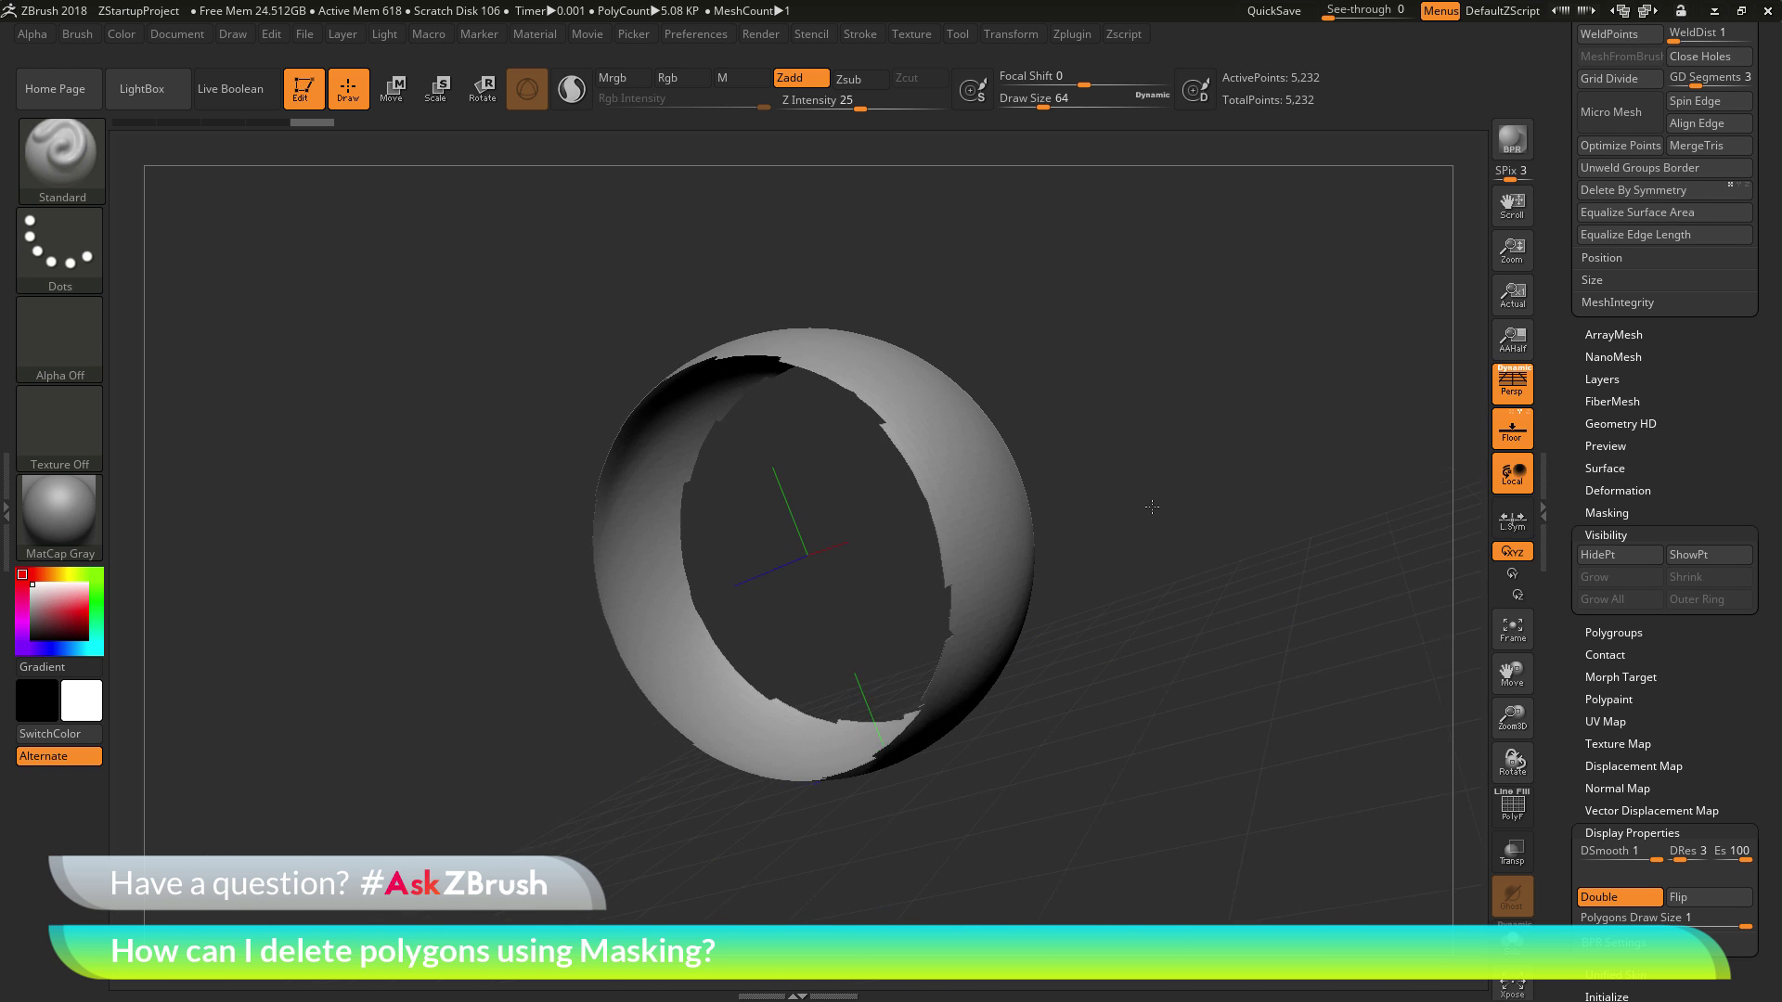
drag(1151, 507, 1263, 487)
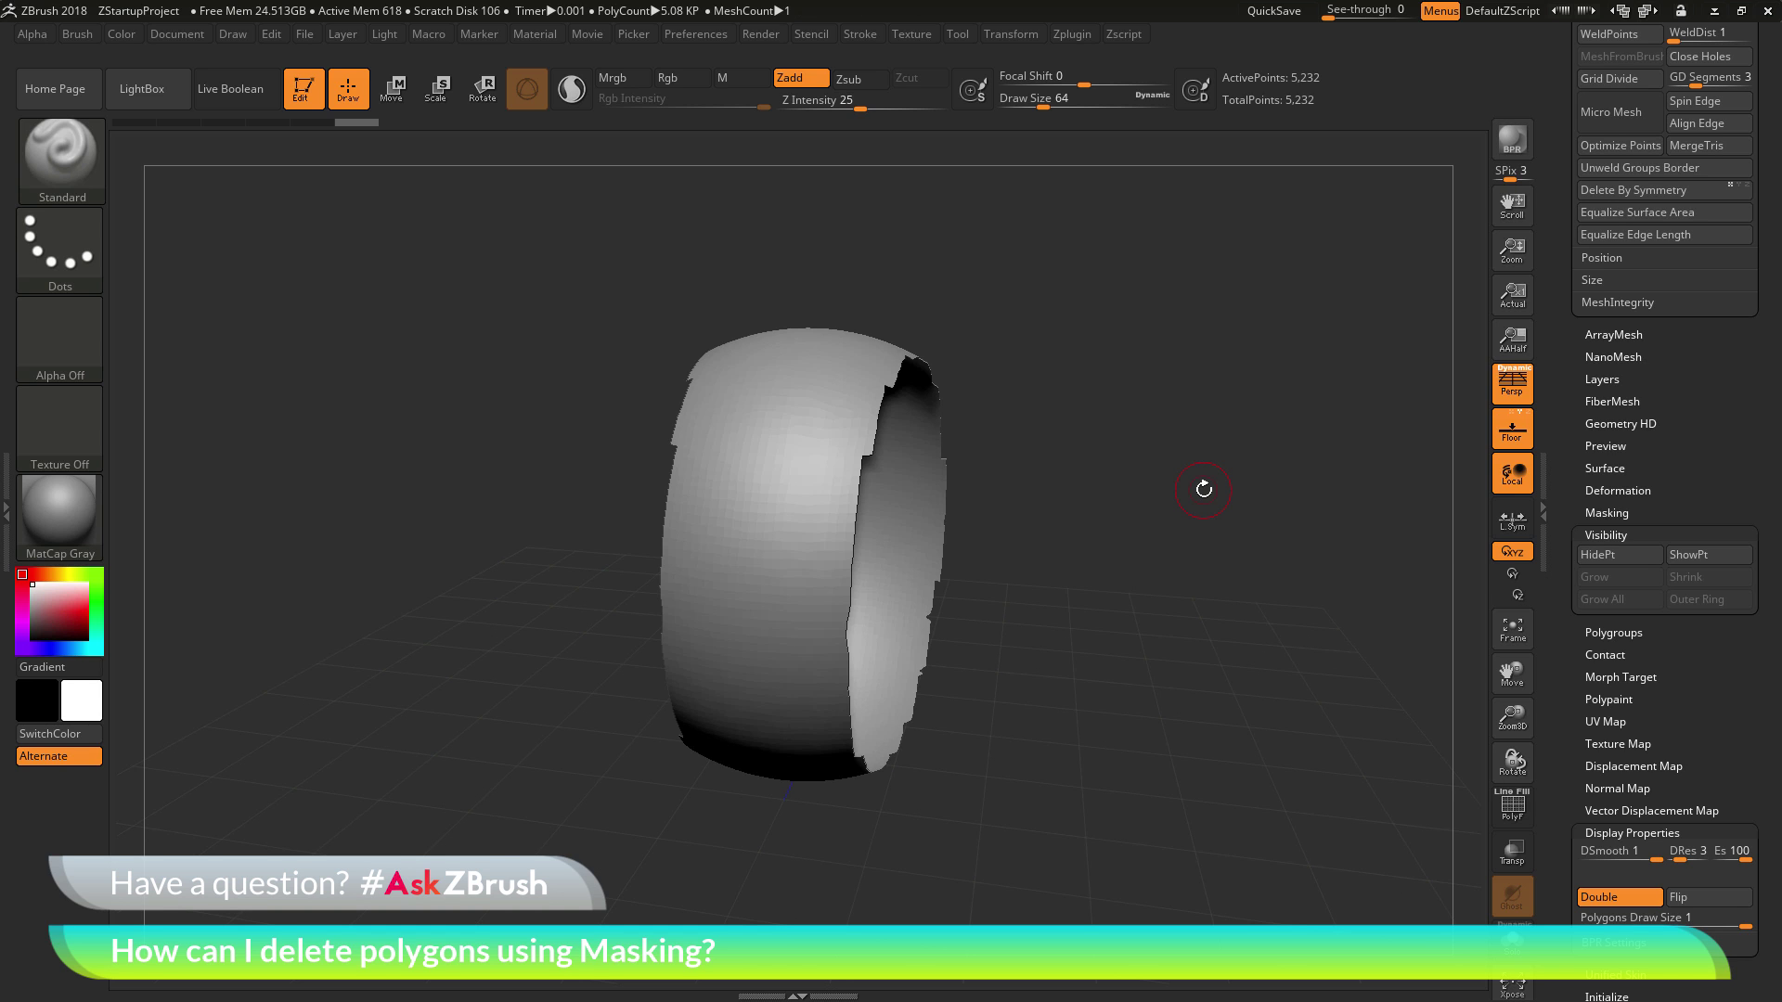
scroll(1692, 435, up, 5)
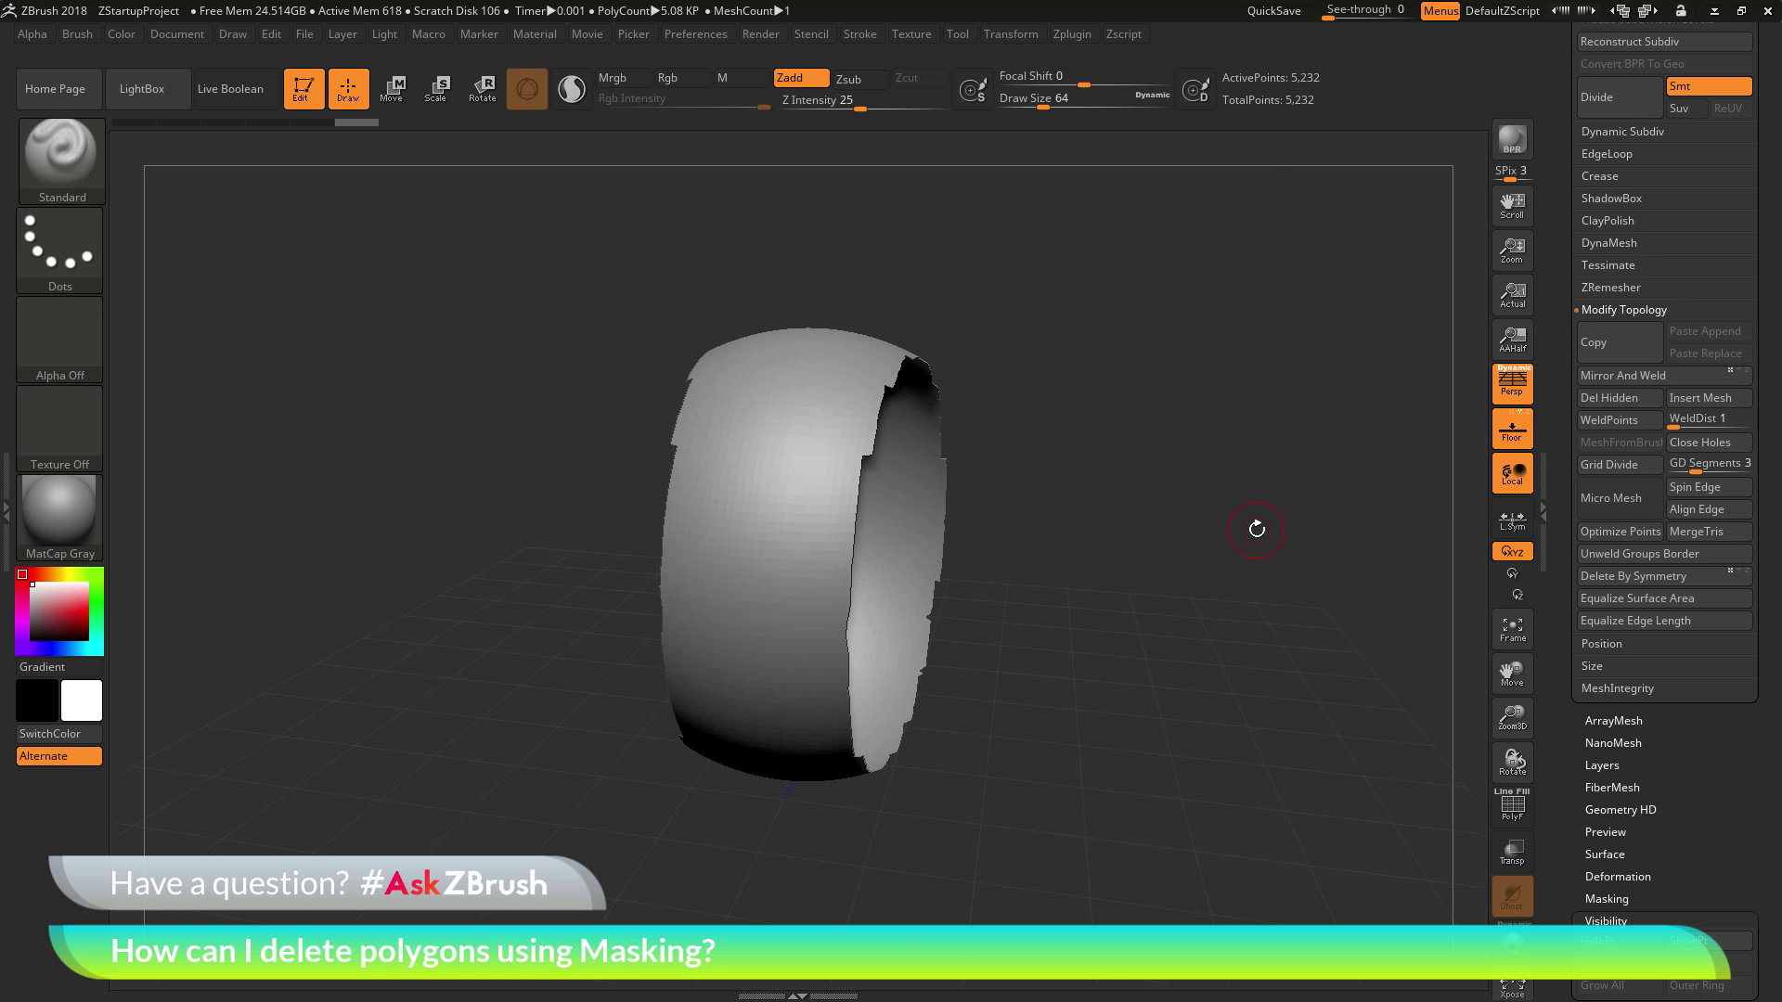
shift+drag(1284, 509, 1298, 491)
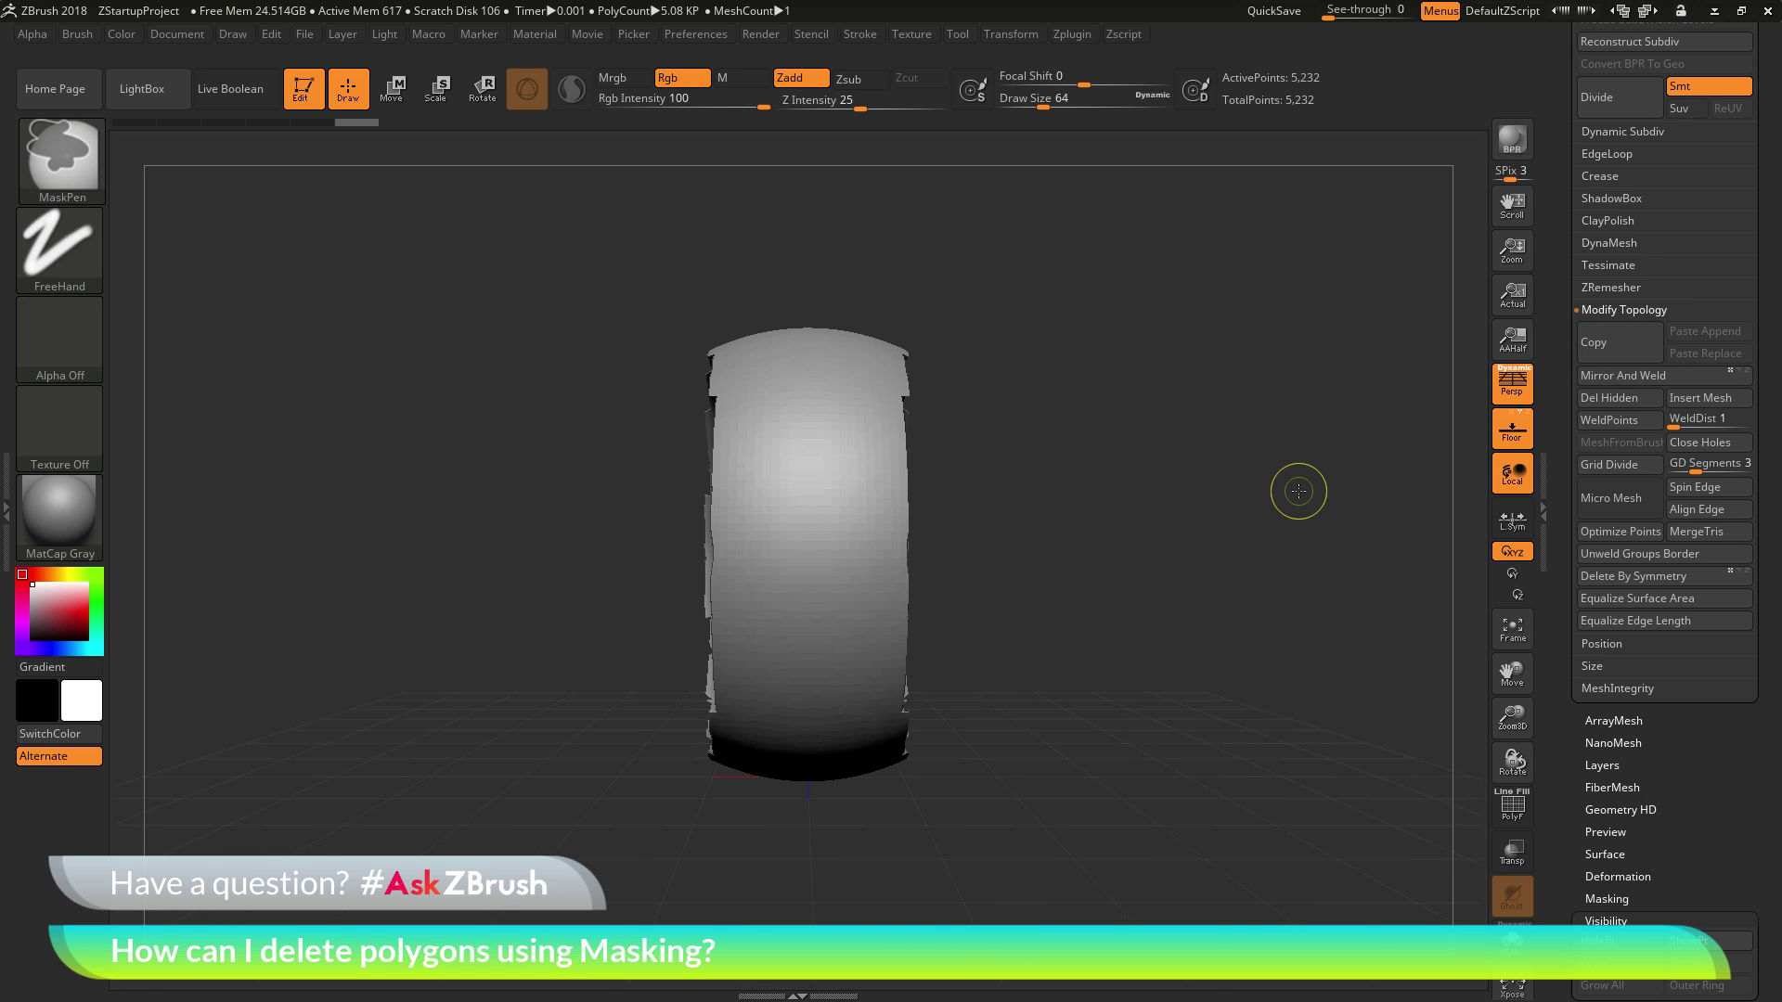
Undo Del Hidden to restore the full 10,968-point sphere with its unmasked middle band.
ctrl+shift+click(1298, 491)
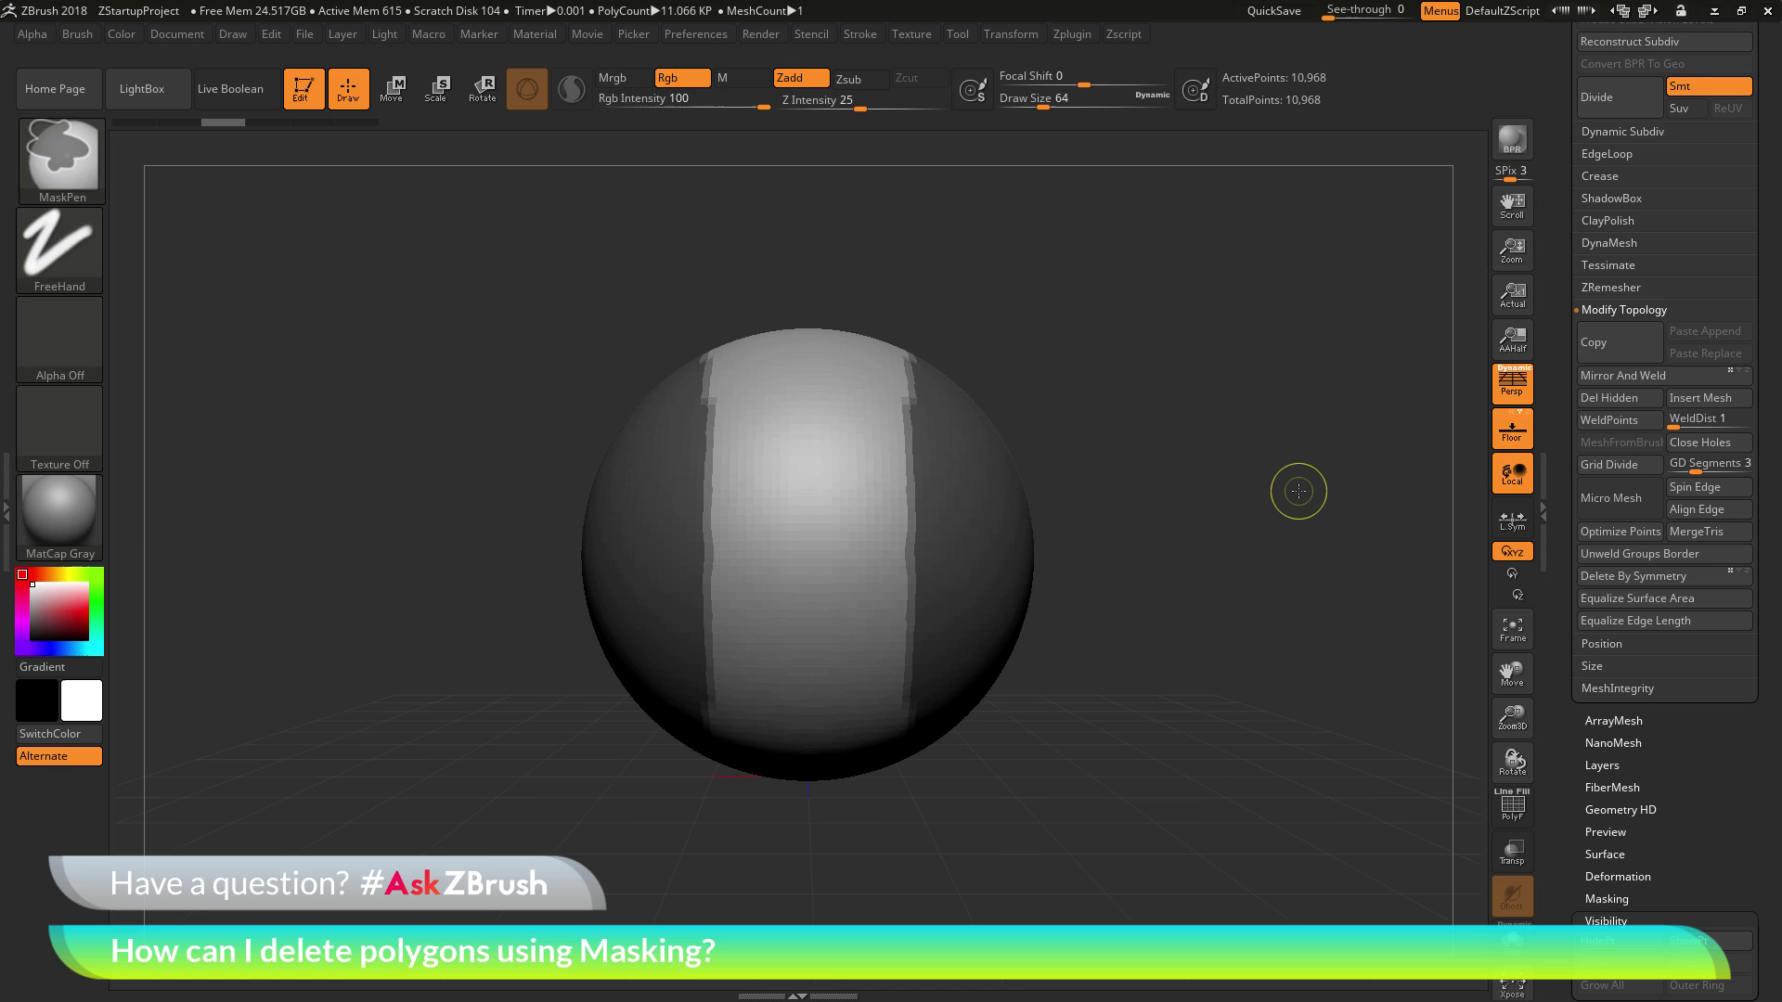
mouse_move(1292, 493)
mouse_down()
mouse_move(1256, 512)
mouse_move(1267, 477)
mouse_up()
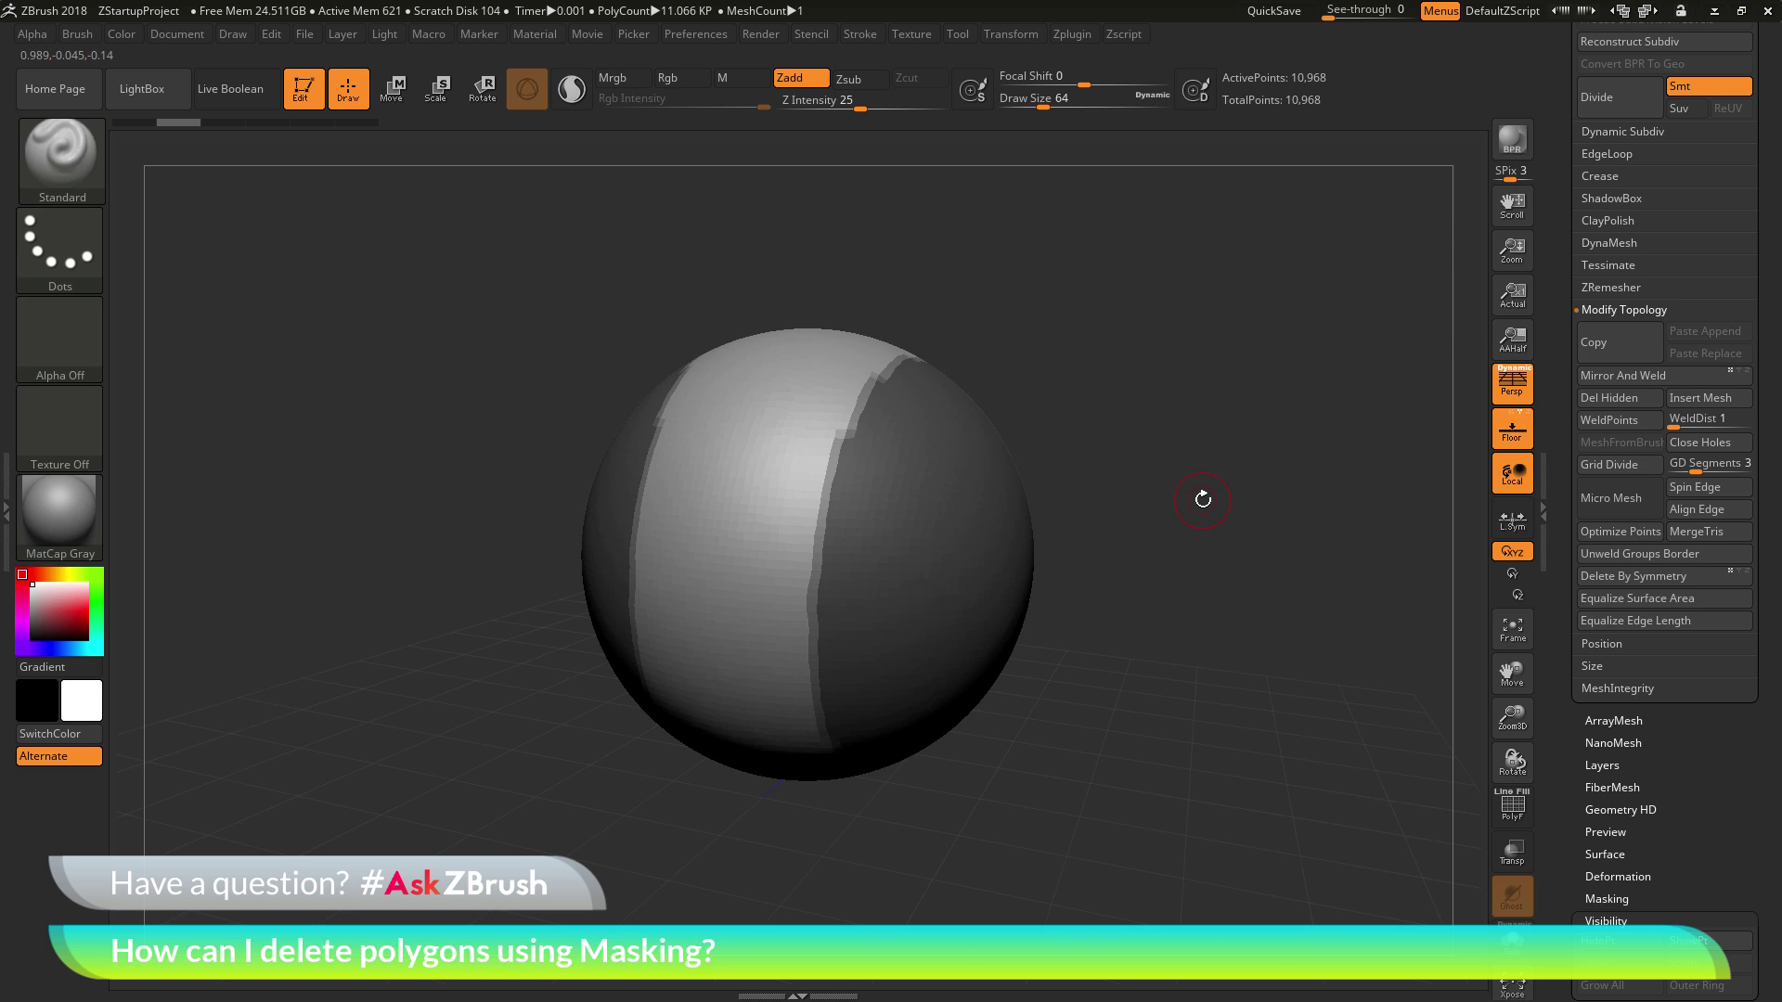
scroll(1561, 442, up, 5)
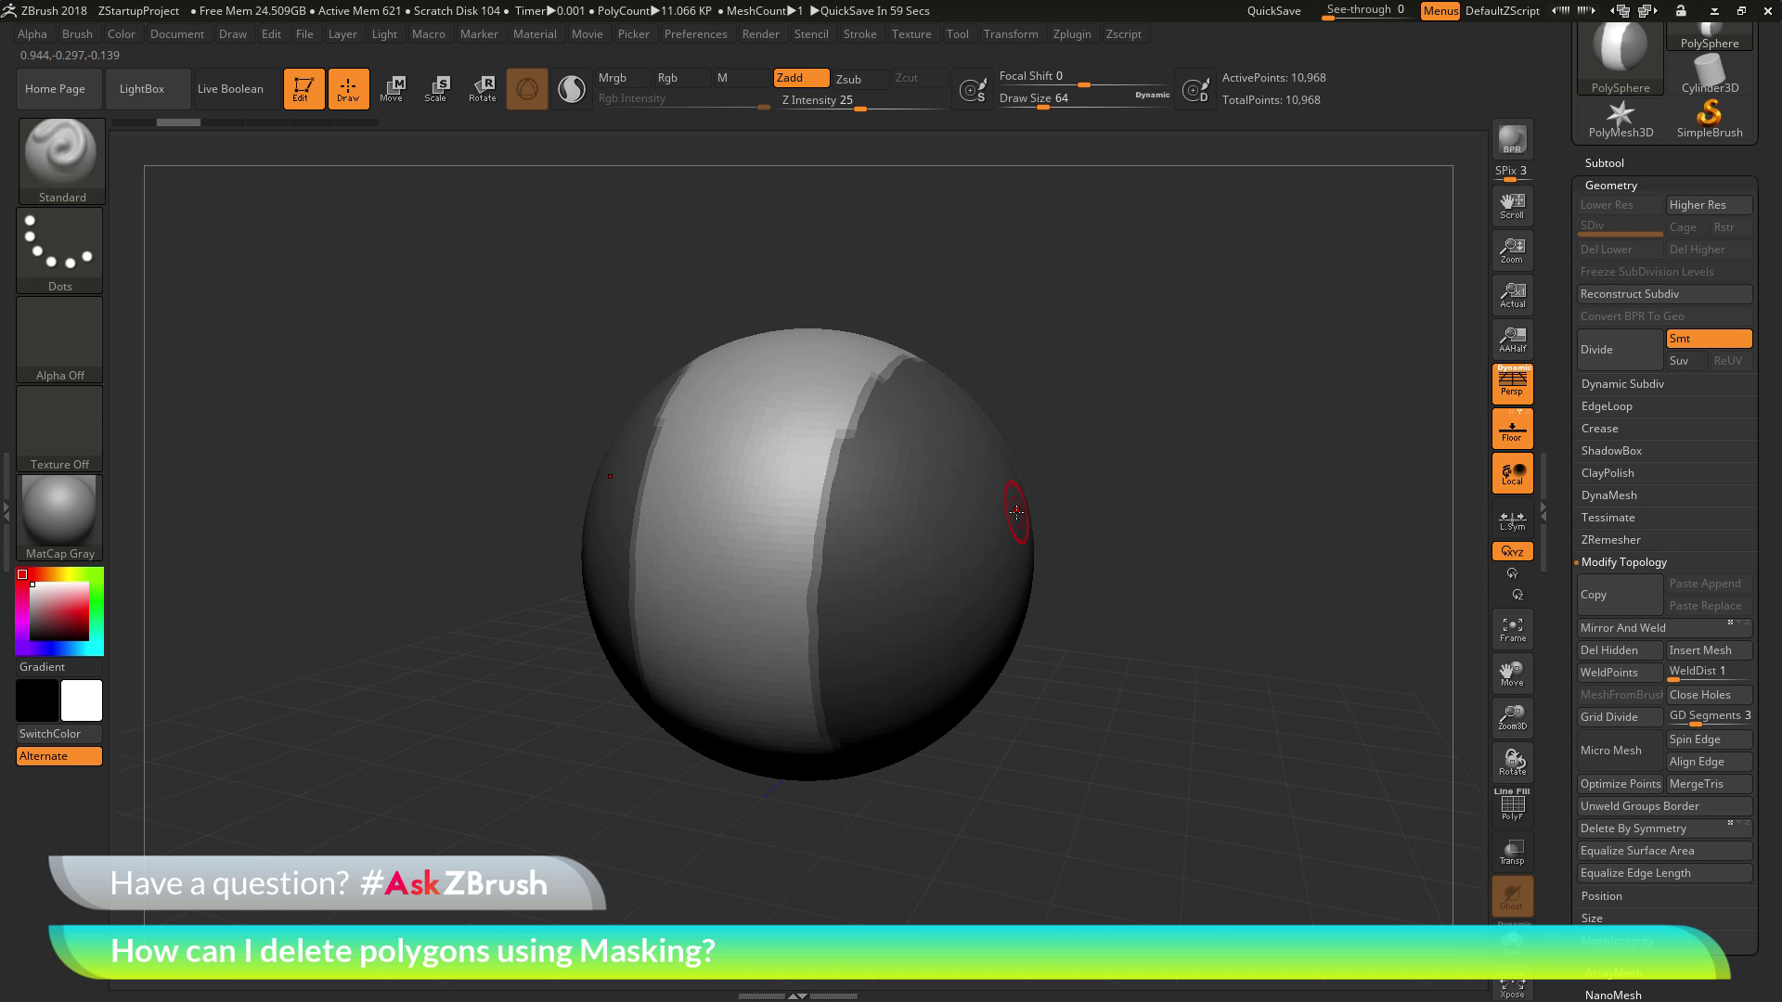
Turn on PolyF and group the masked sides into a green polygroup with Ctrl+W.
click(1512, 803)
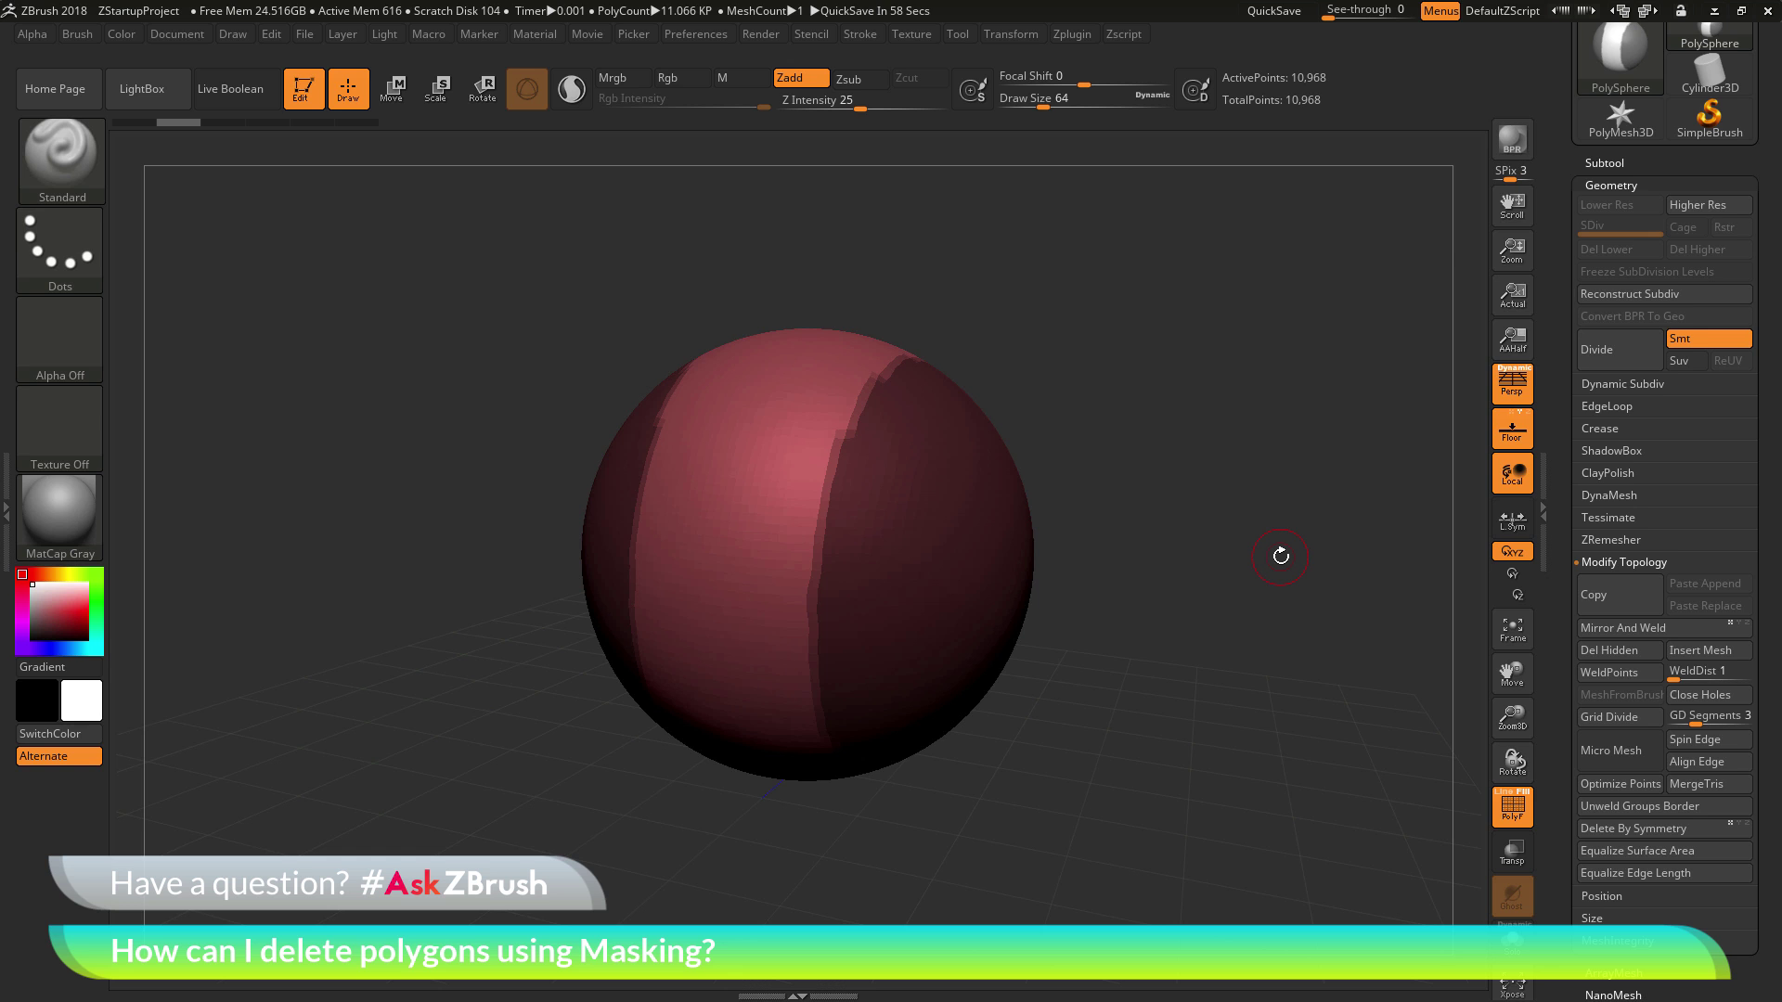
drag(1280, 556, 1281, 483)
key(ctrl)
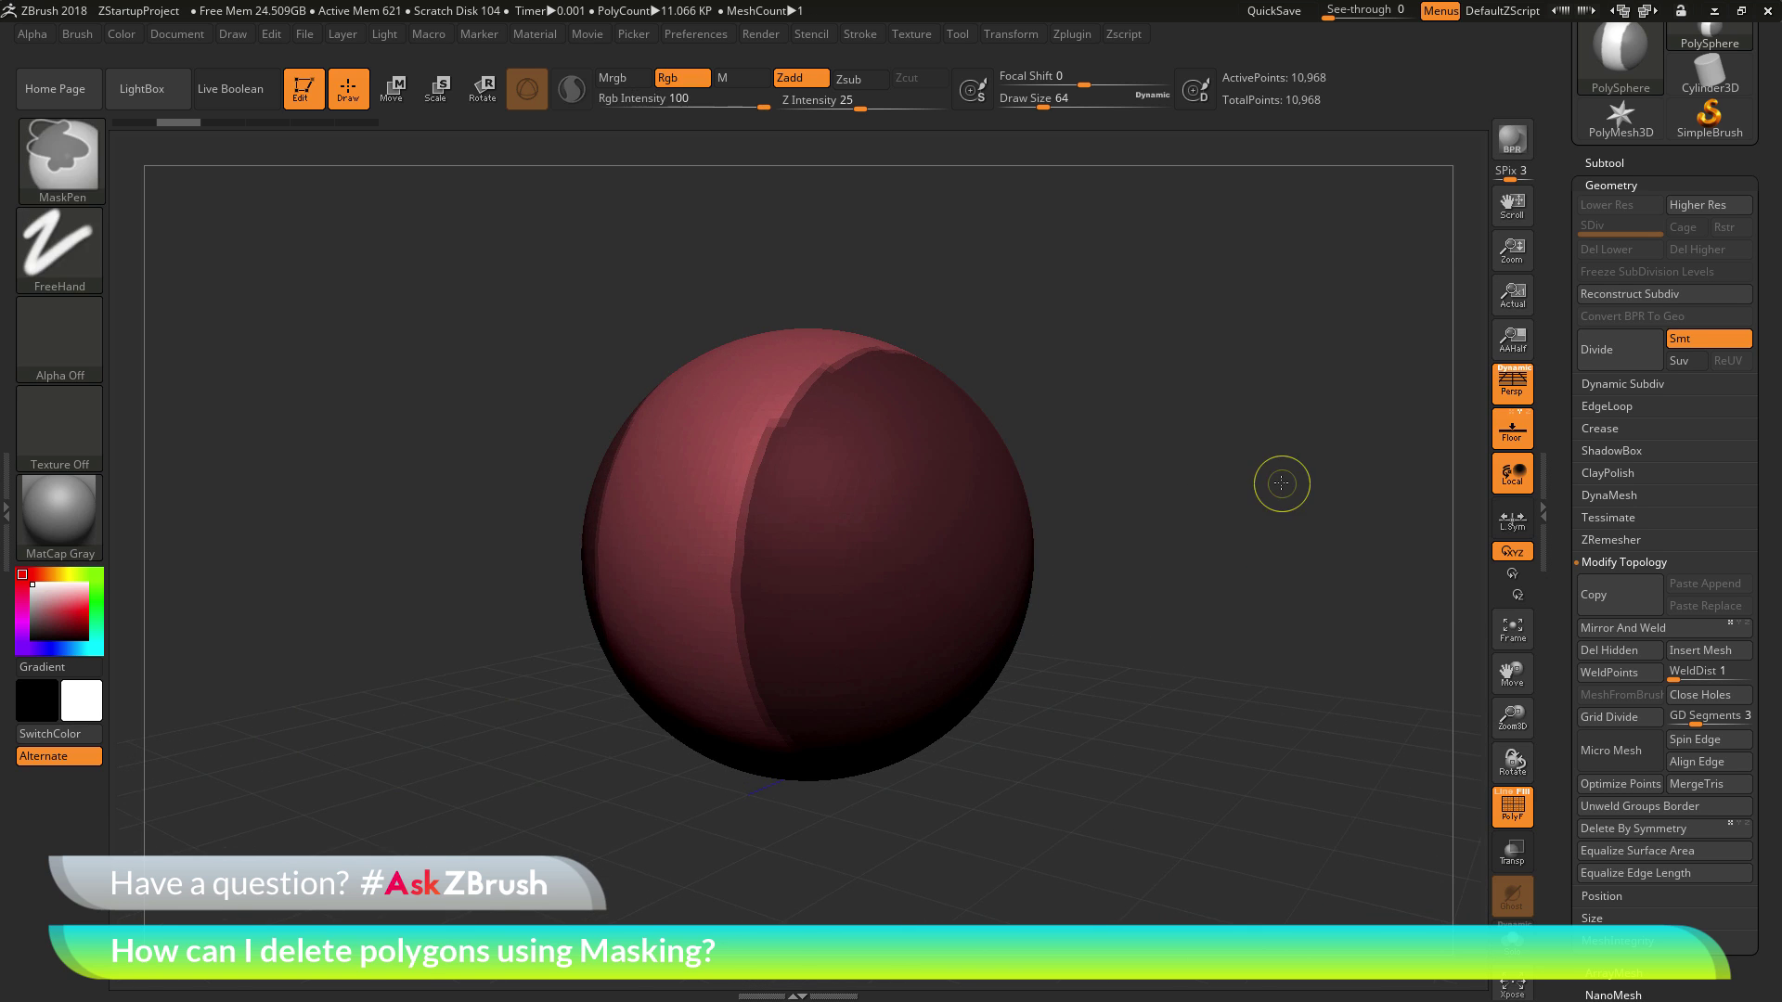
ctrl+click(1280, 483)
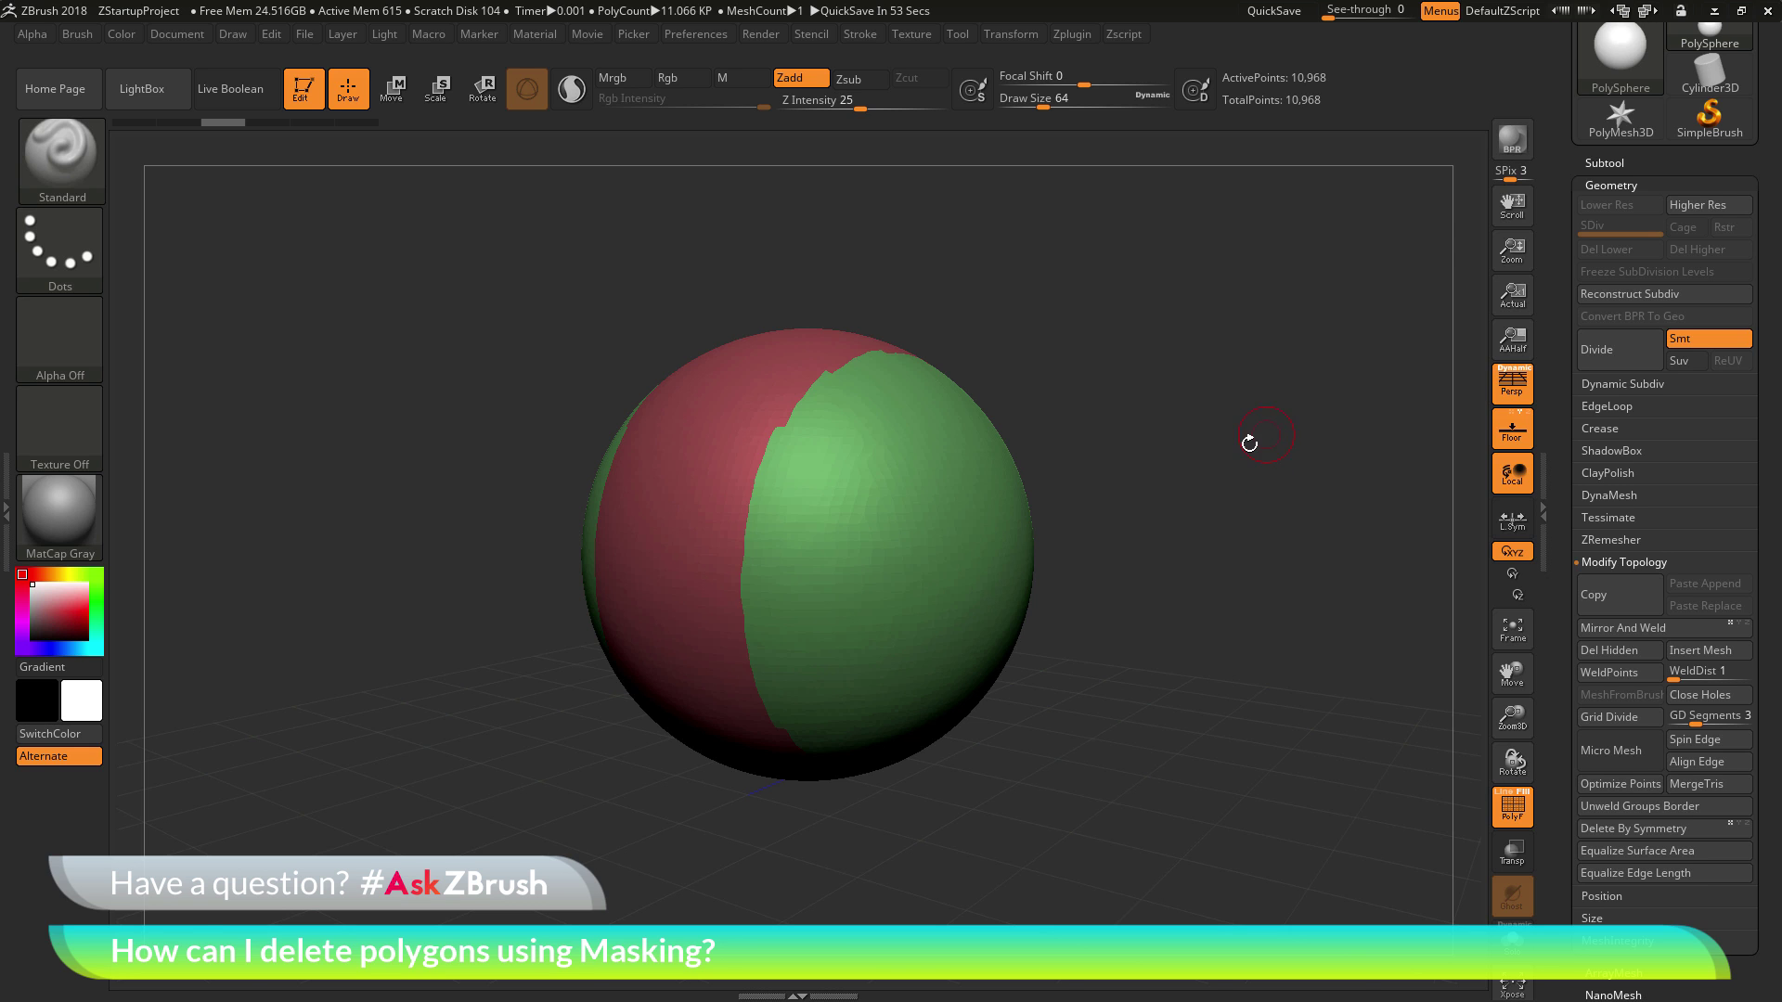
drag(1249, 437, 554, 503)
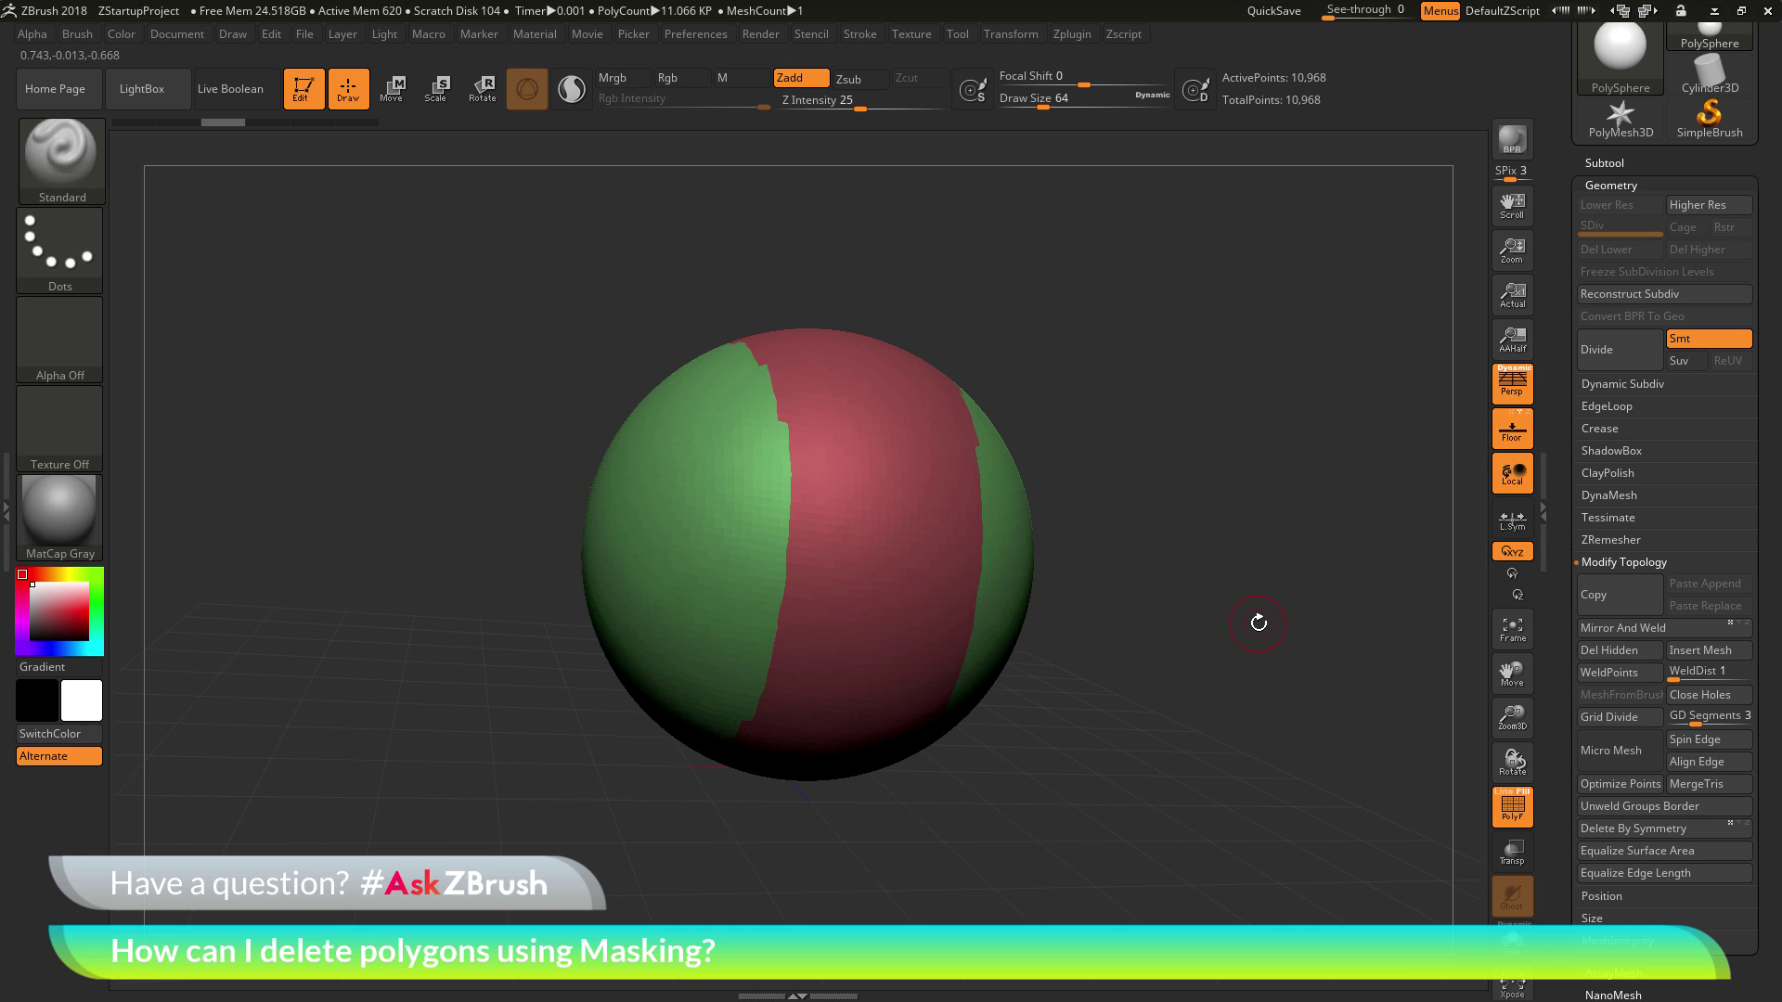
Isolate the green polygroup with Ctrl+Shift, then invert visibility so only red shows.
drag(1256, 621, 1195, 631)
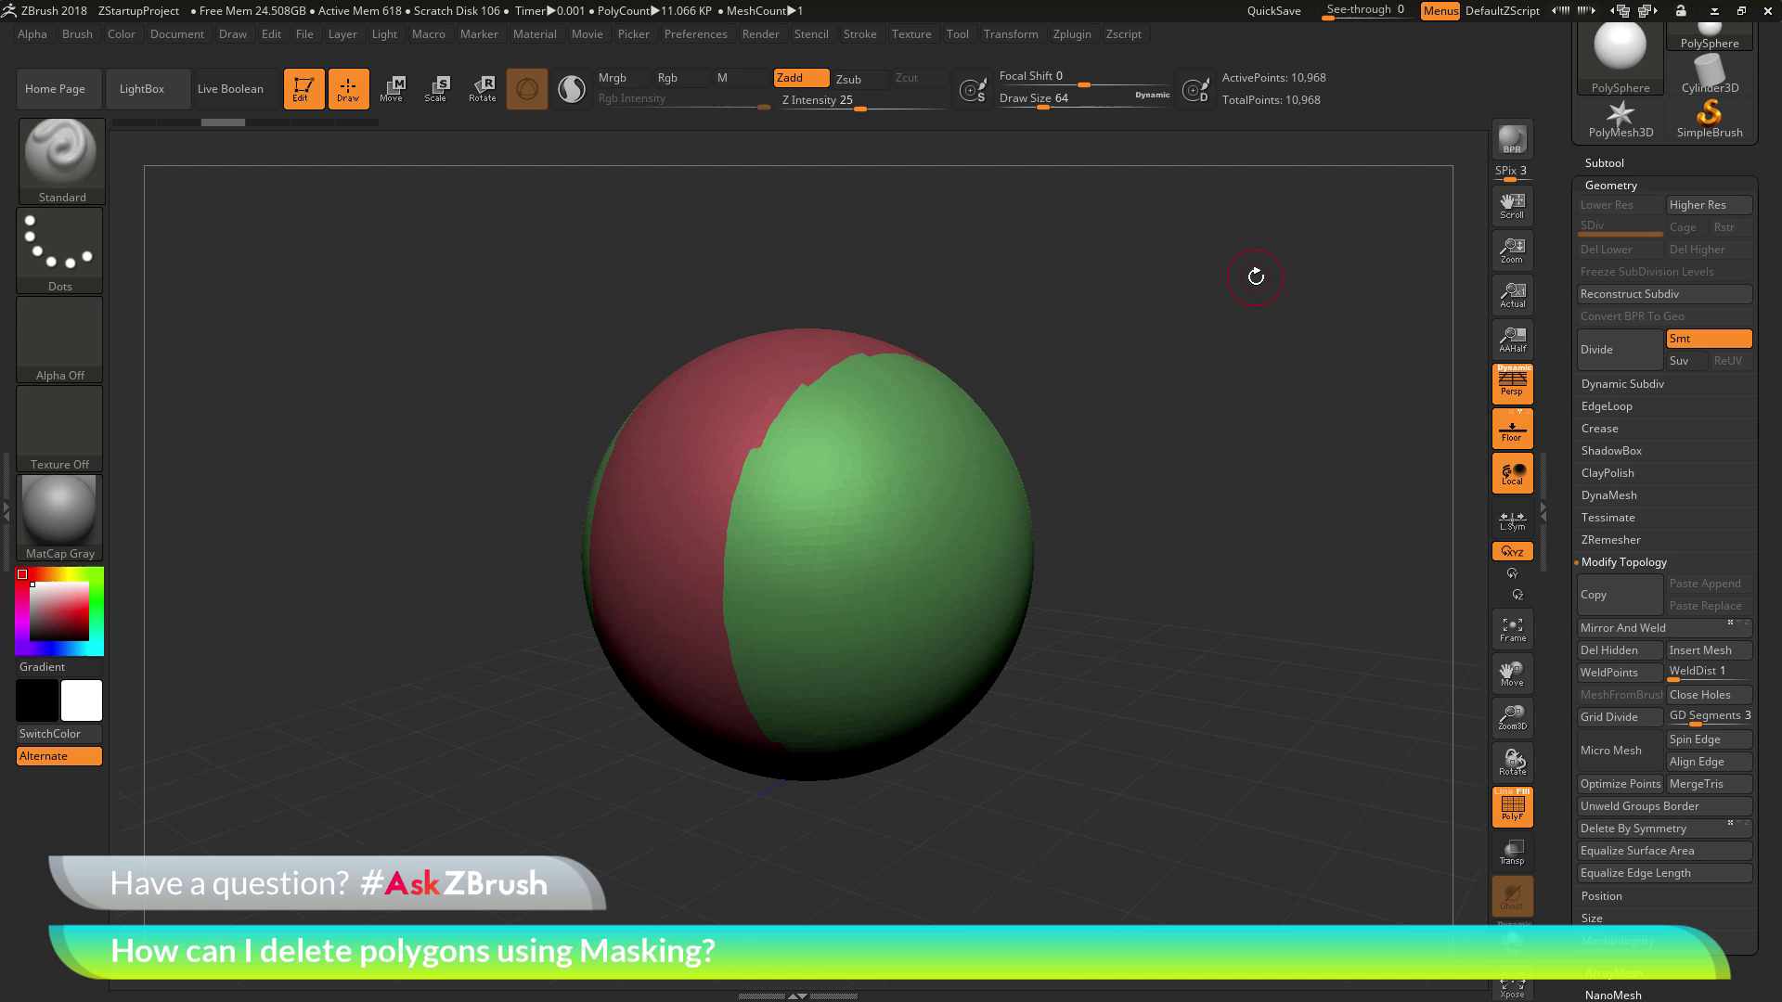
key(ctrl)
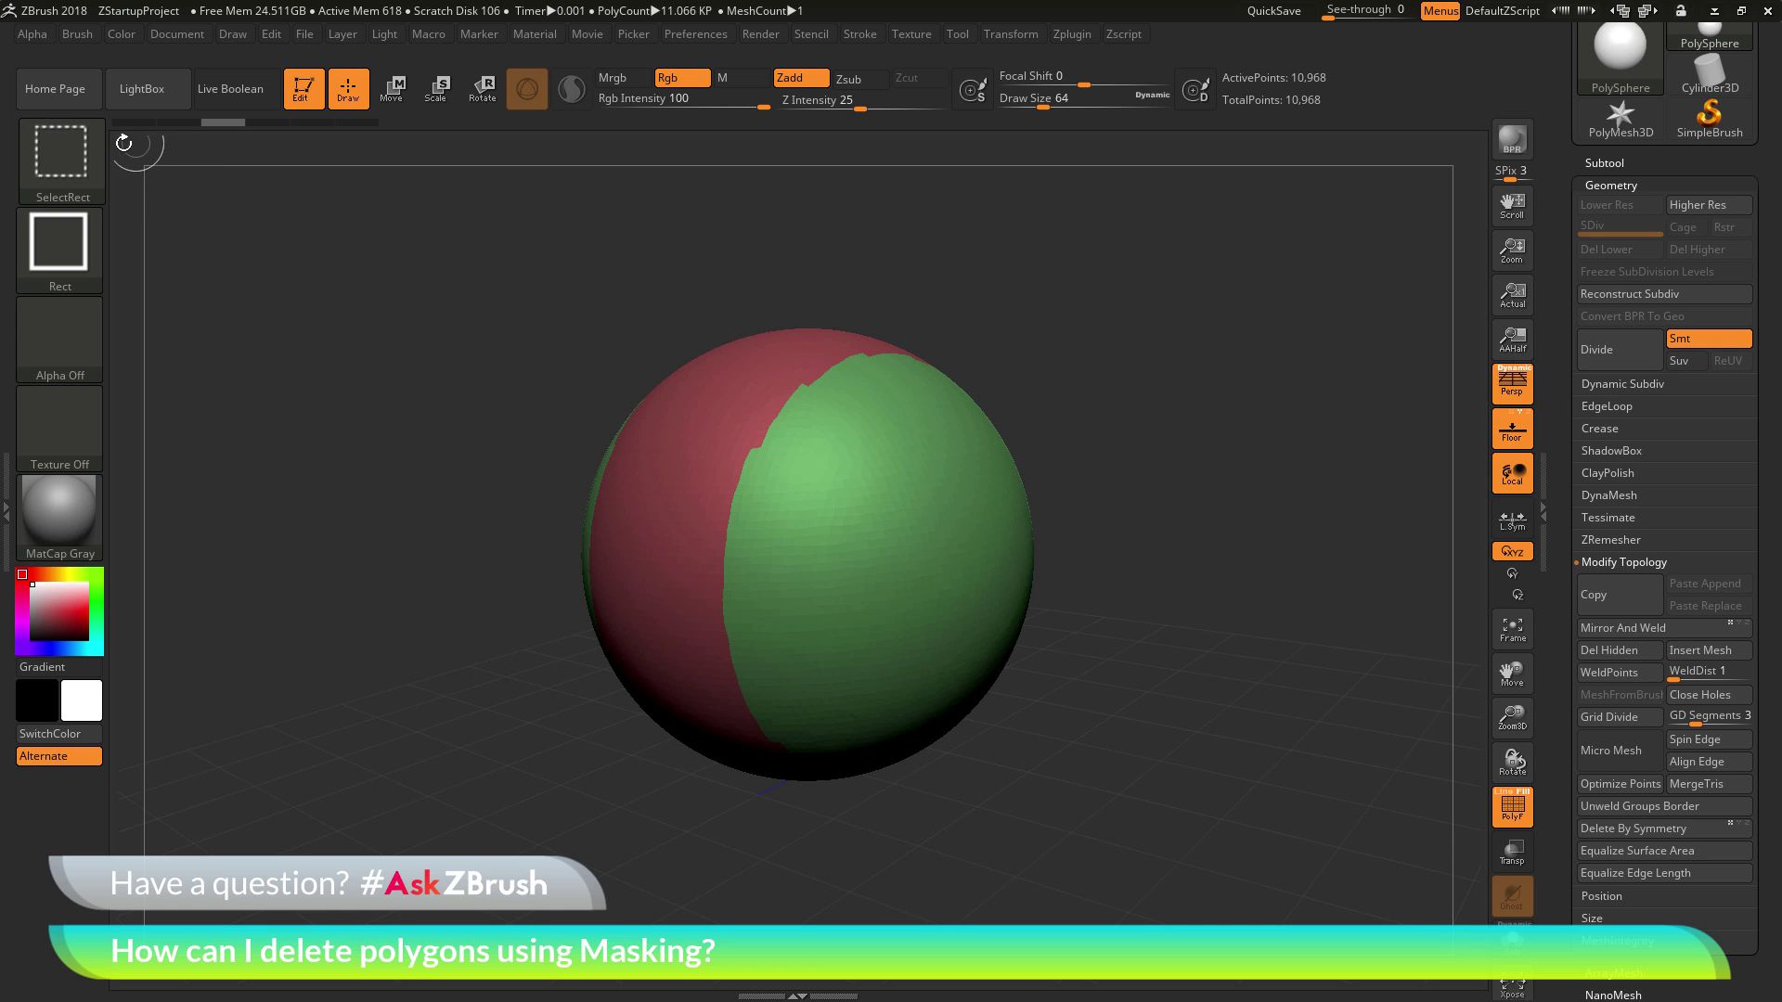
key(ctrl+shift)
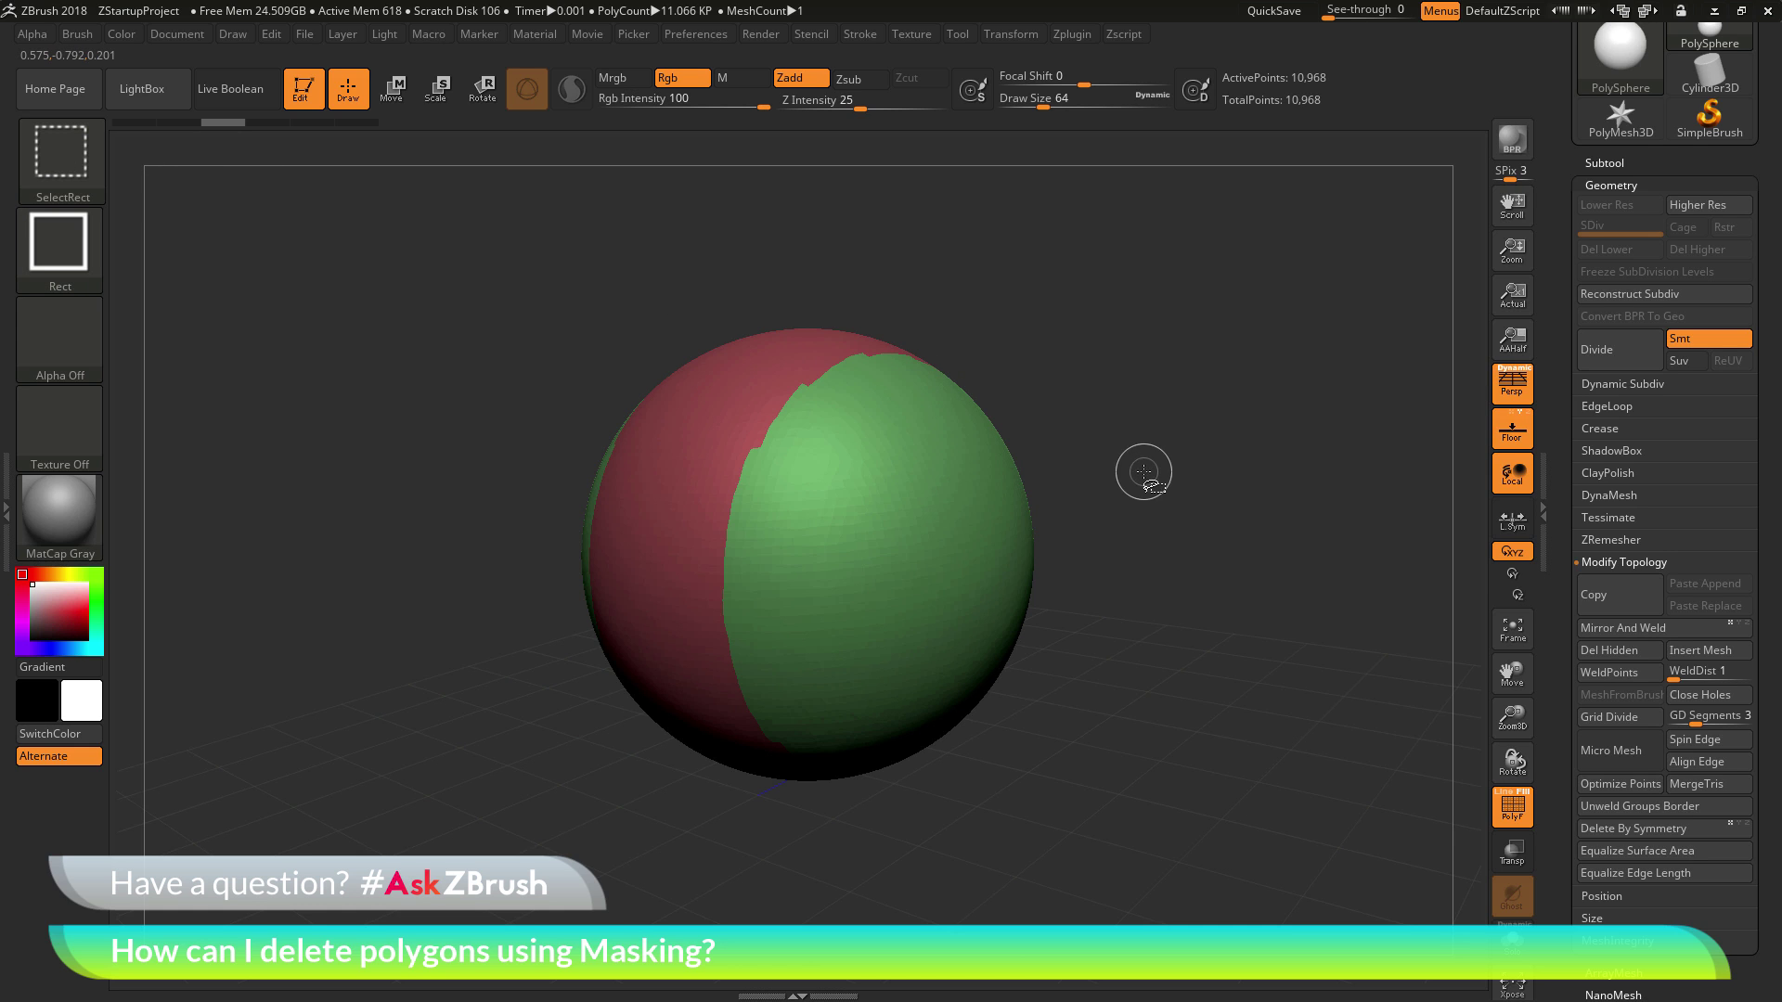
ctrl+shift+click(900, 528)
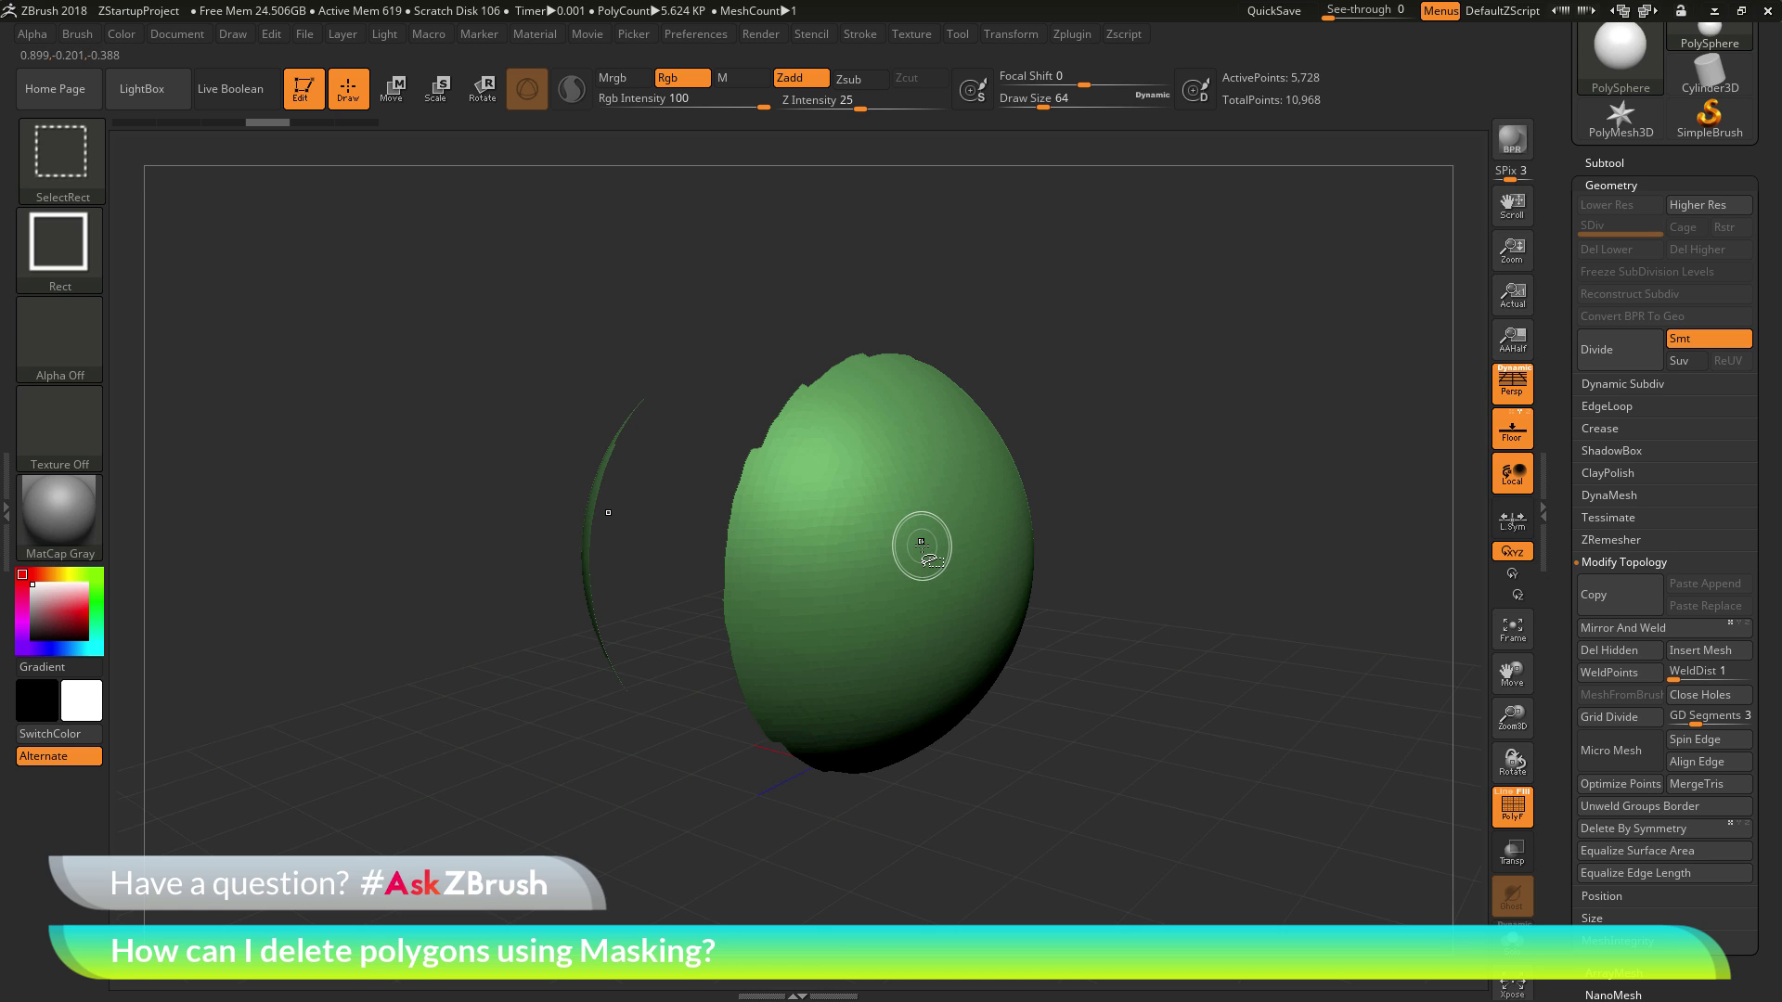
ctrl+shift+click(1136, 778)
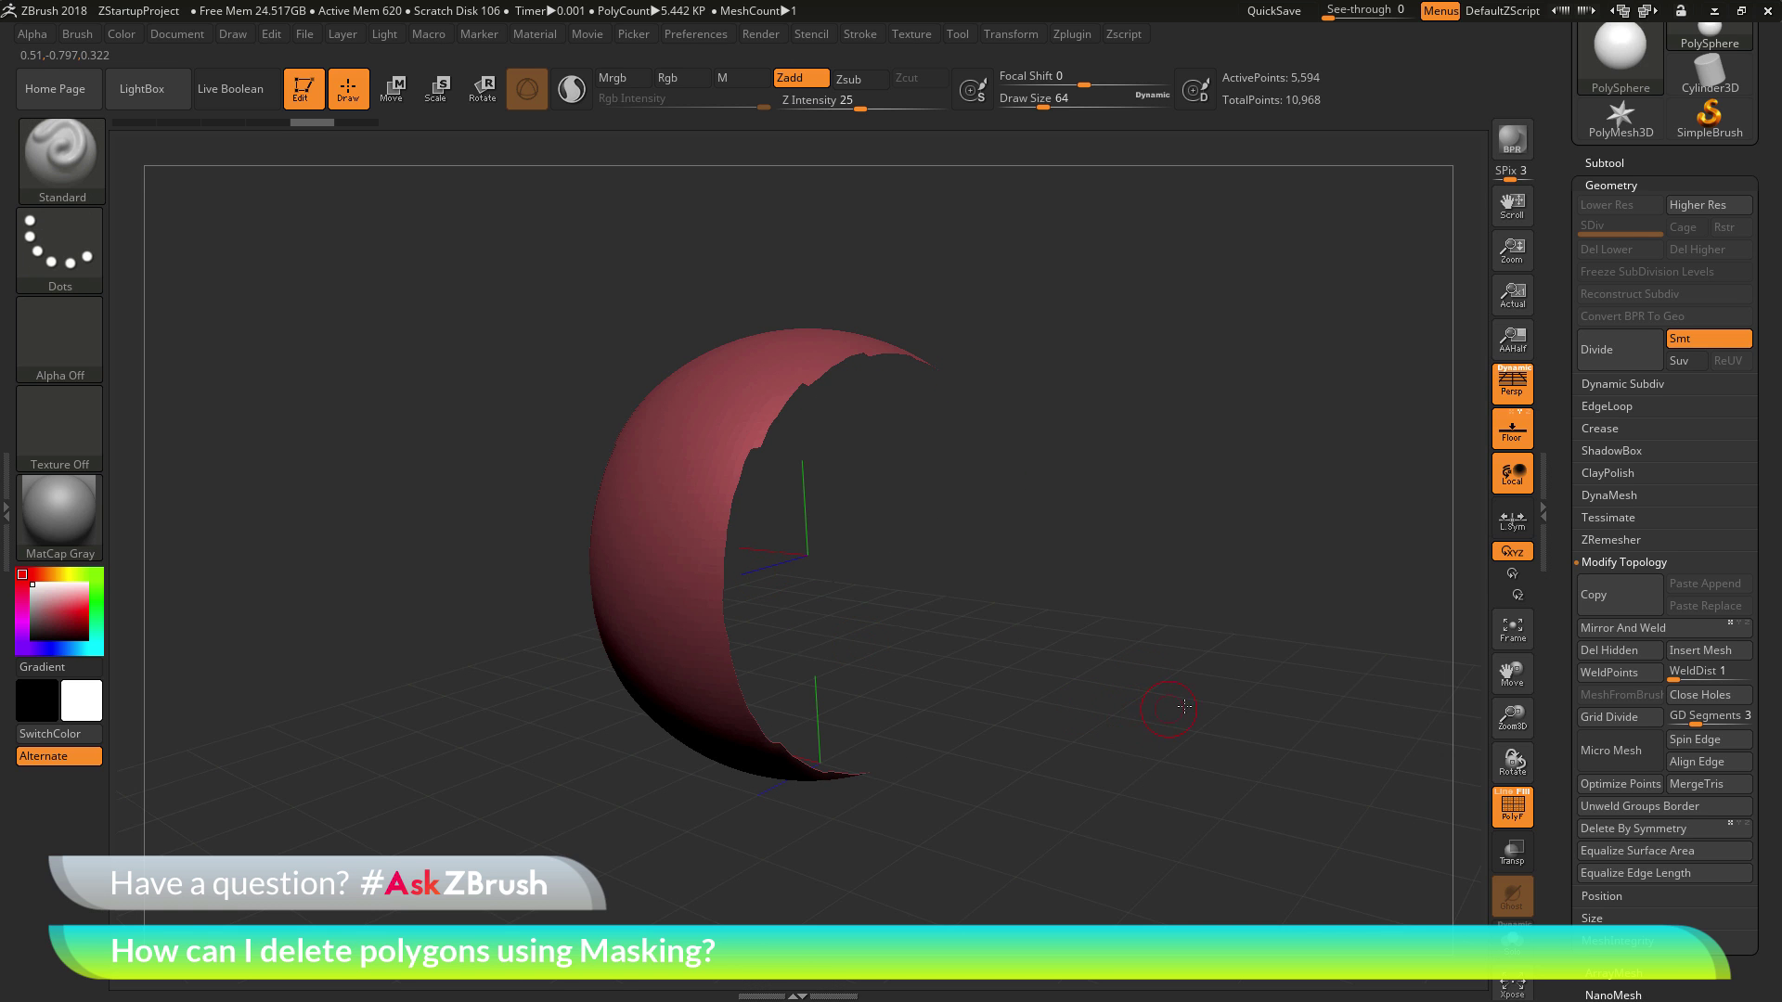
Delete the hidden green polygons with Del Hidden, leaving a 5,594-point red shell.
drag(1105, 710, 1127, 661)
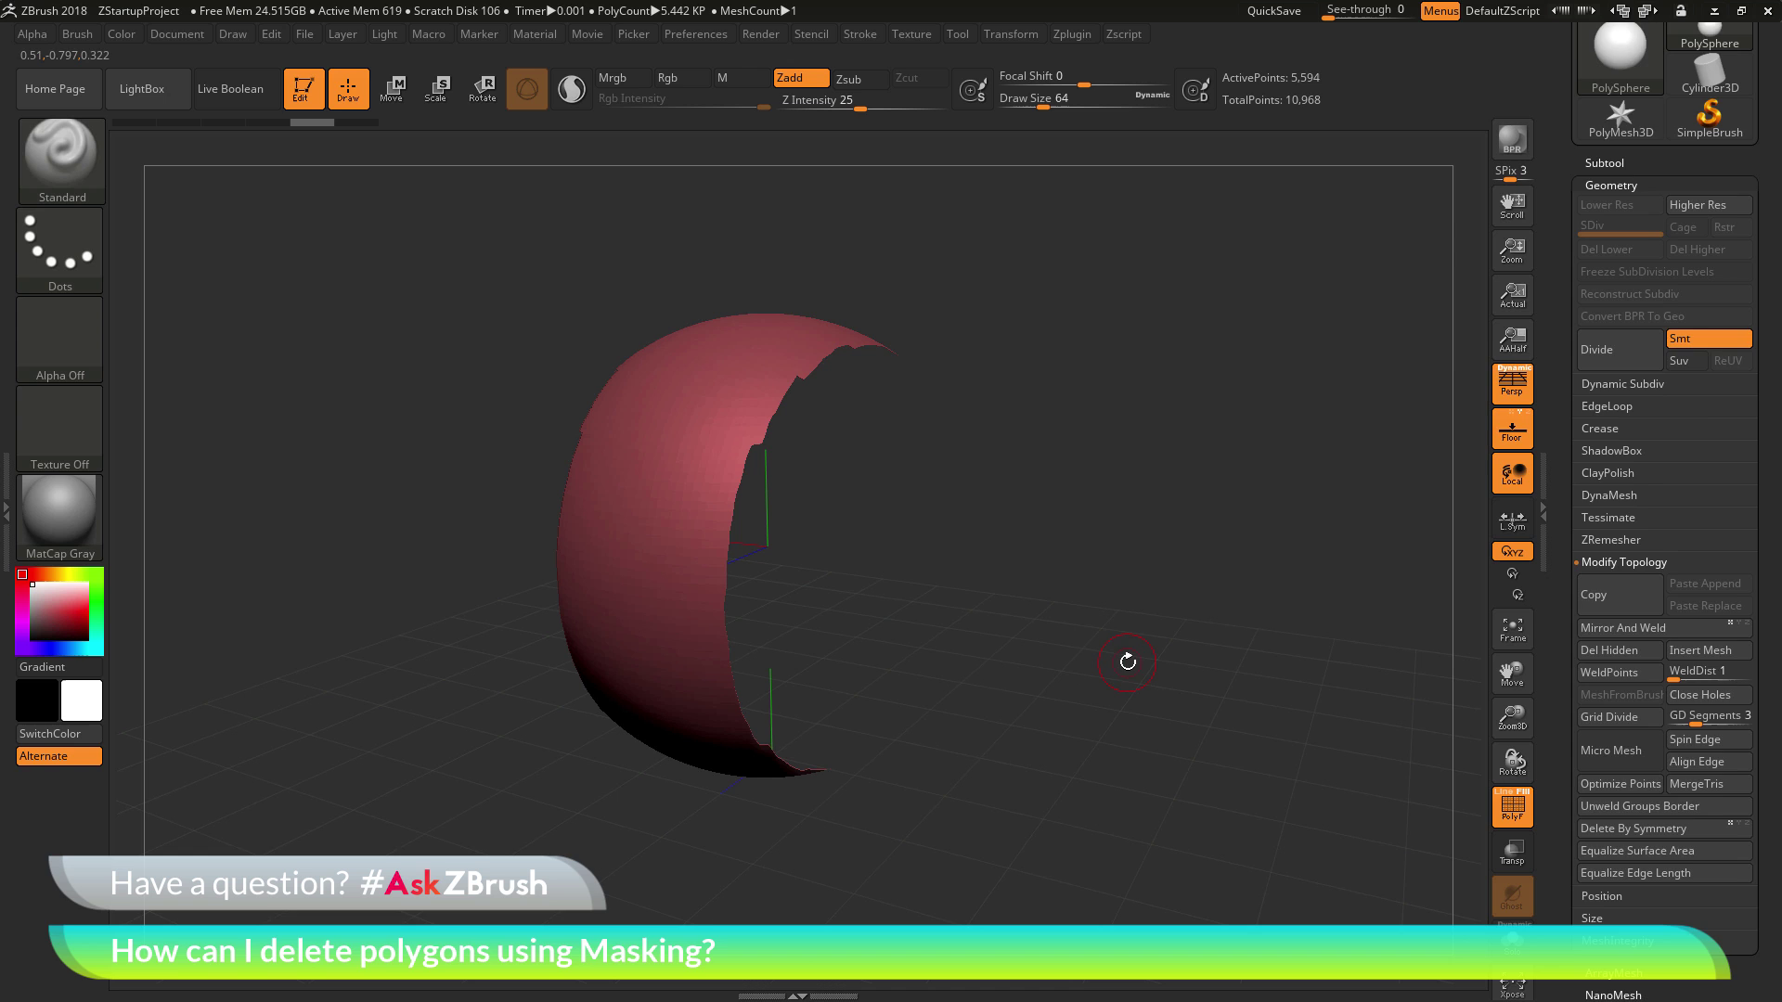
scroll(1400, 418, up, 3)
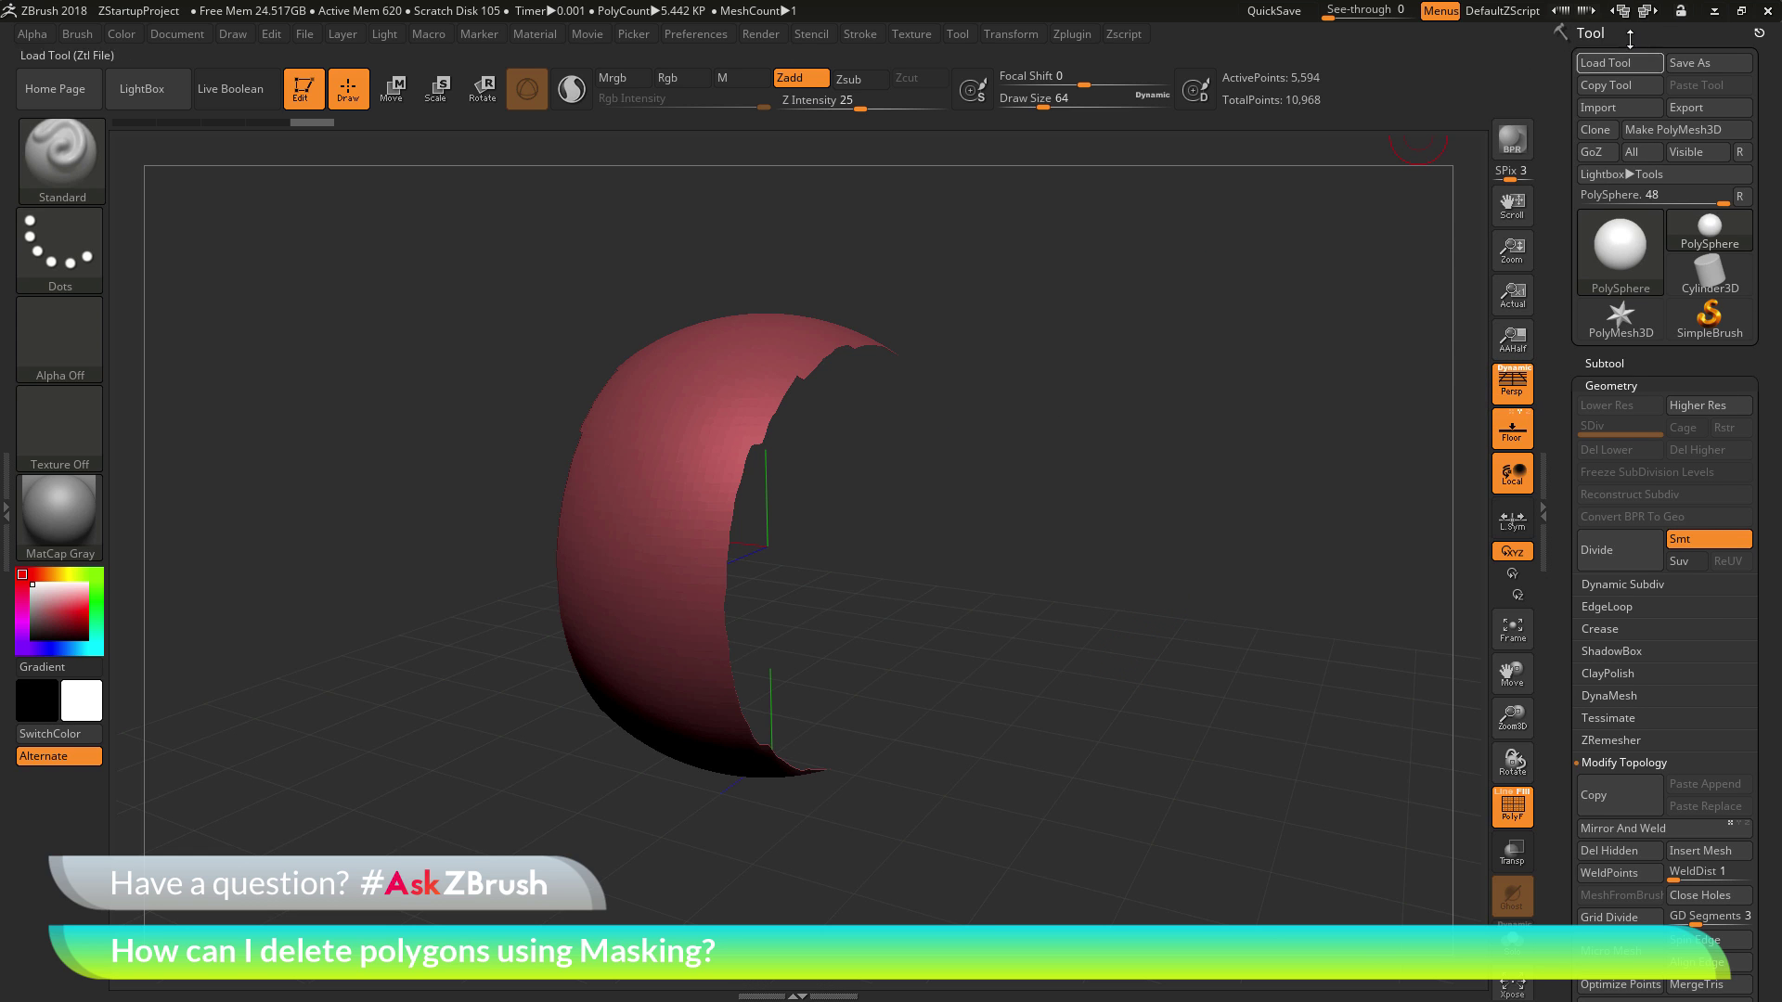
scroll(1565, 381, down, 1)
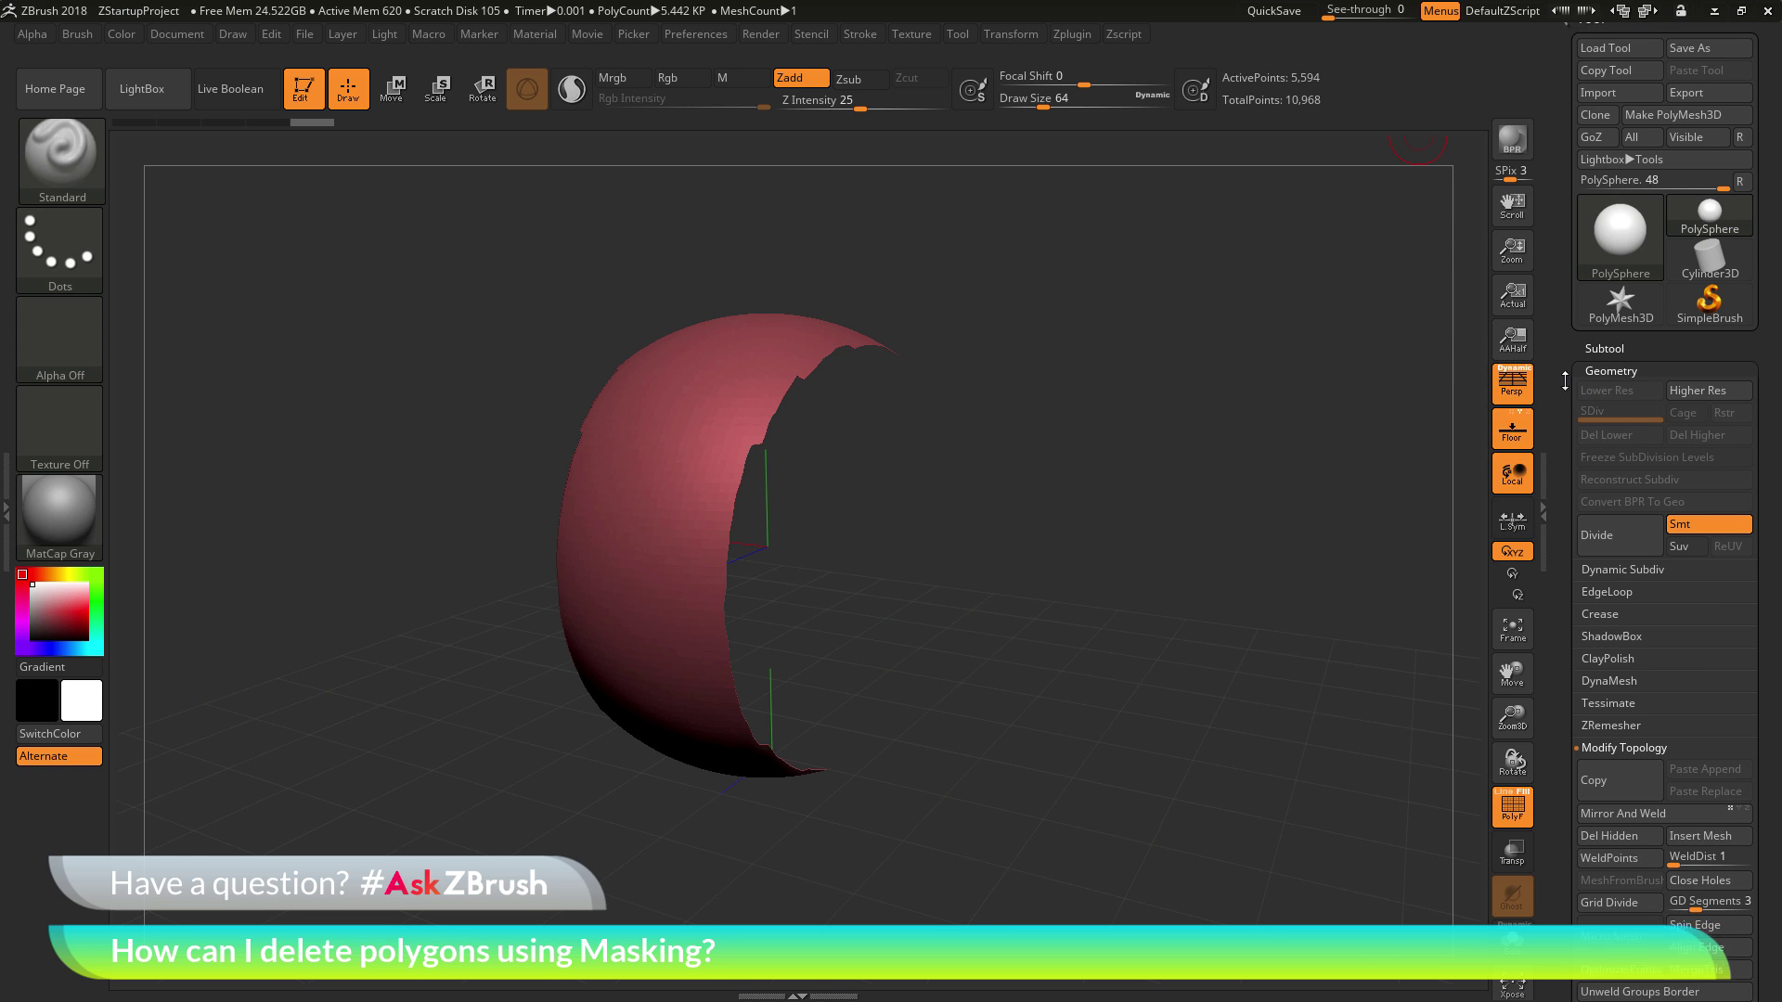
scroll(1564, 381, down, 2)
click(1609, 723)
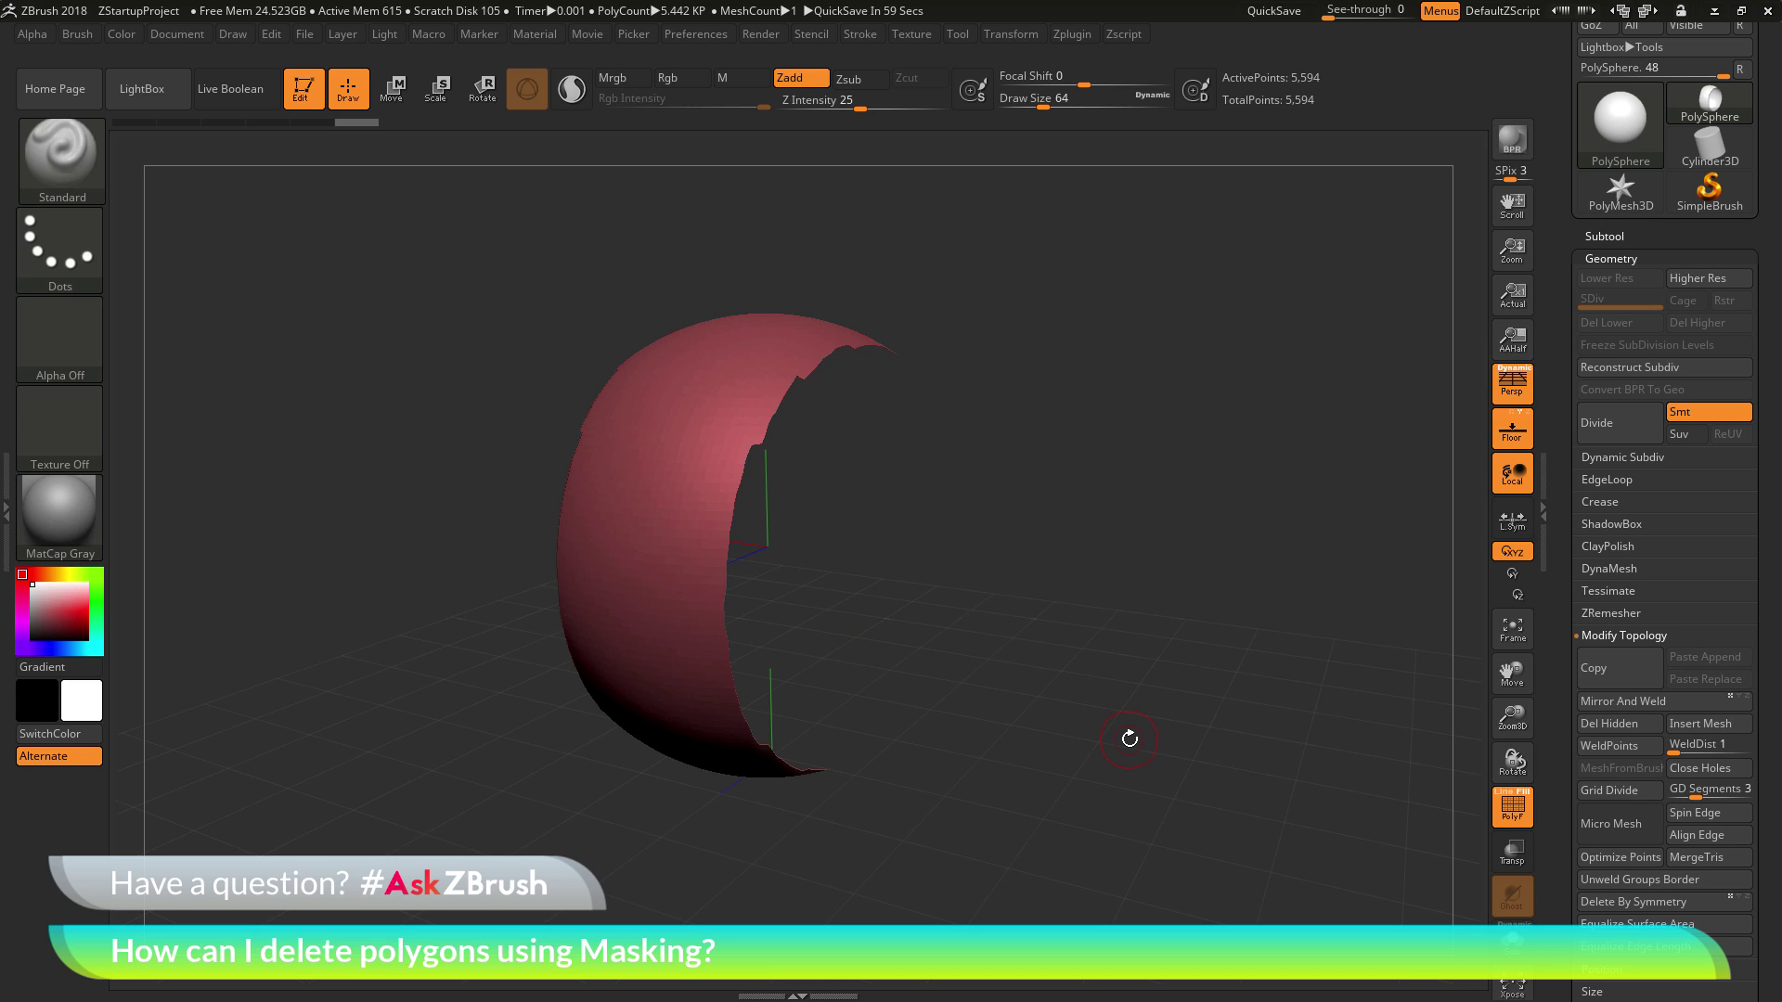
Undo back to the plain red sphere, mask an S shape, and polygroup it with Ctrl+W.
key(ctrl+z)
key(ctrl+z)
key(ctrl+z)
key(ctrl+z)
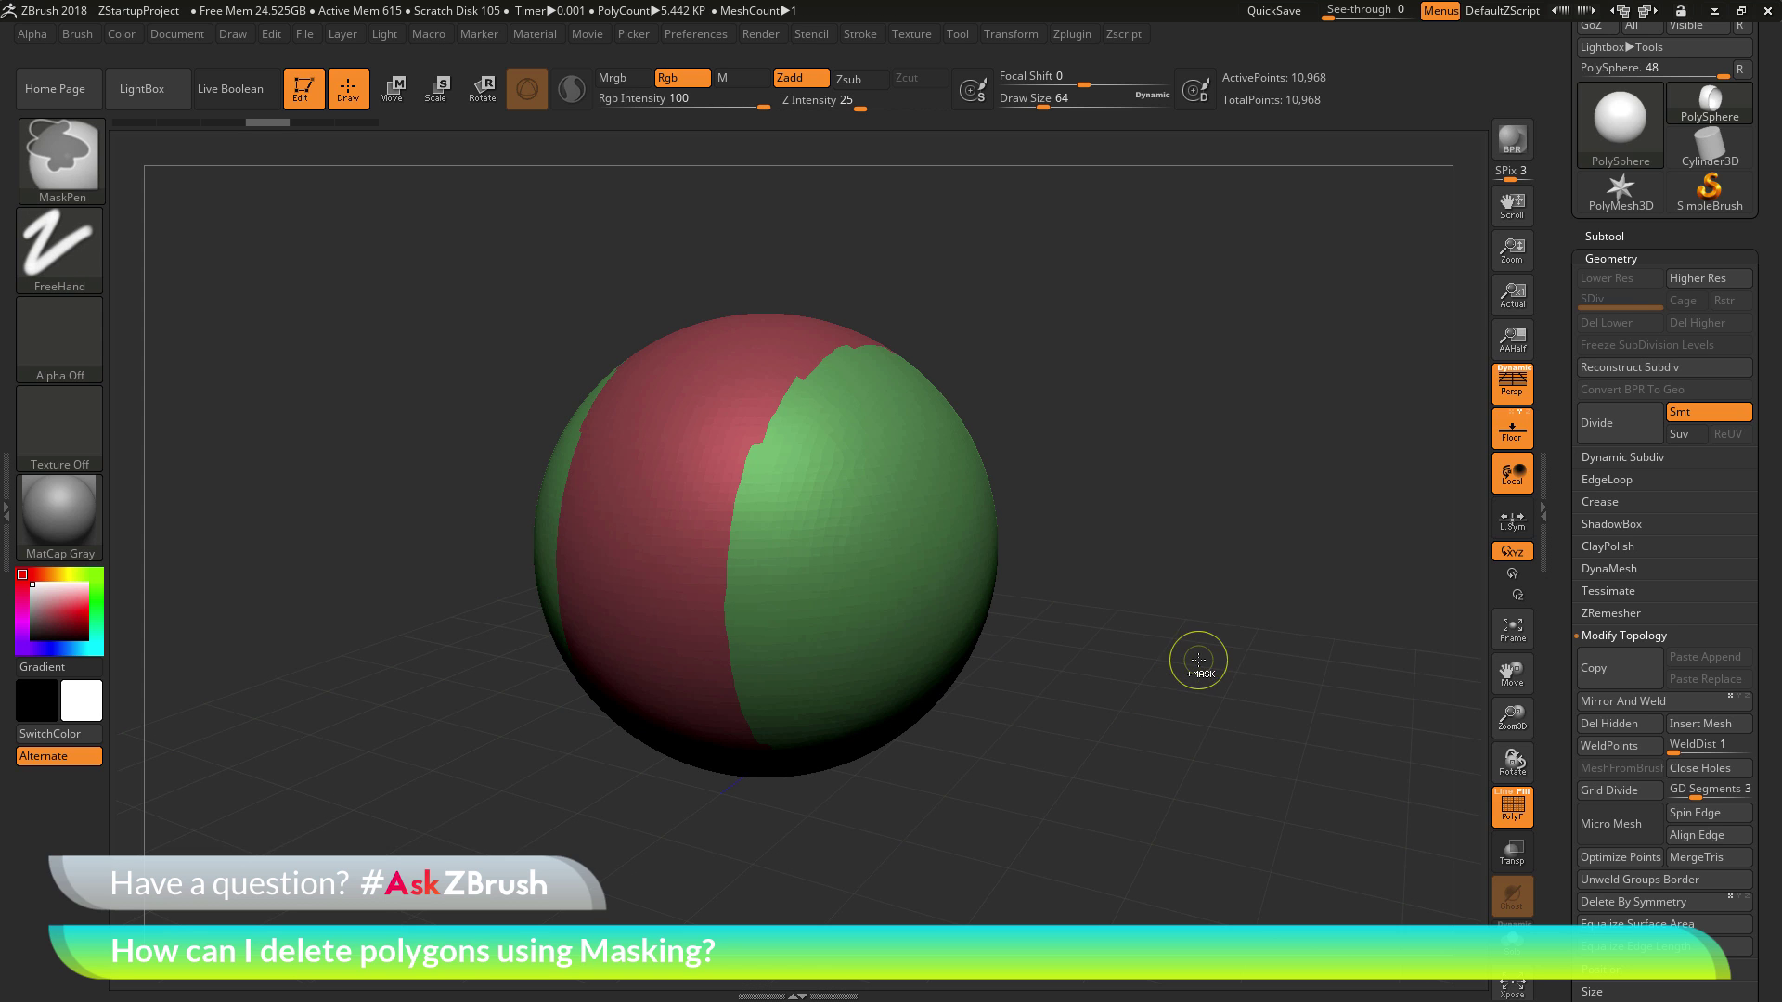
key(ctrl+z)
key(ctrl+z)
key(ctrl+z)
key(ctrl+z)
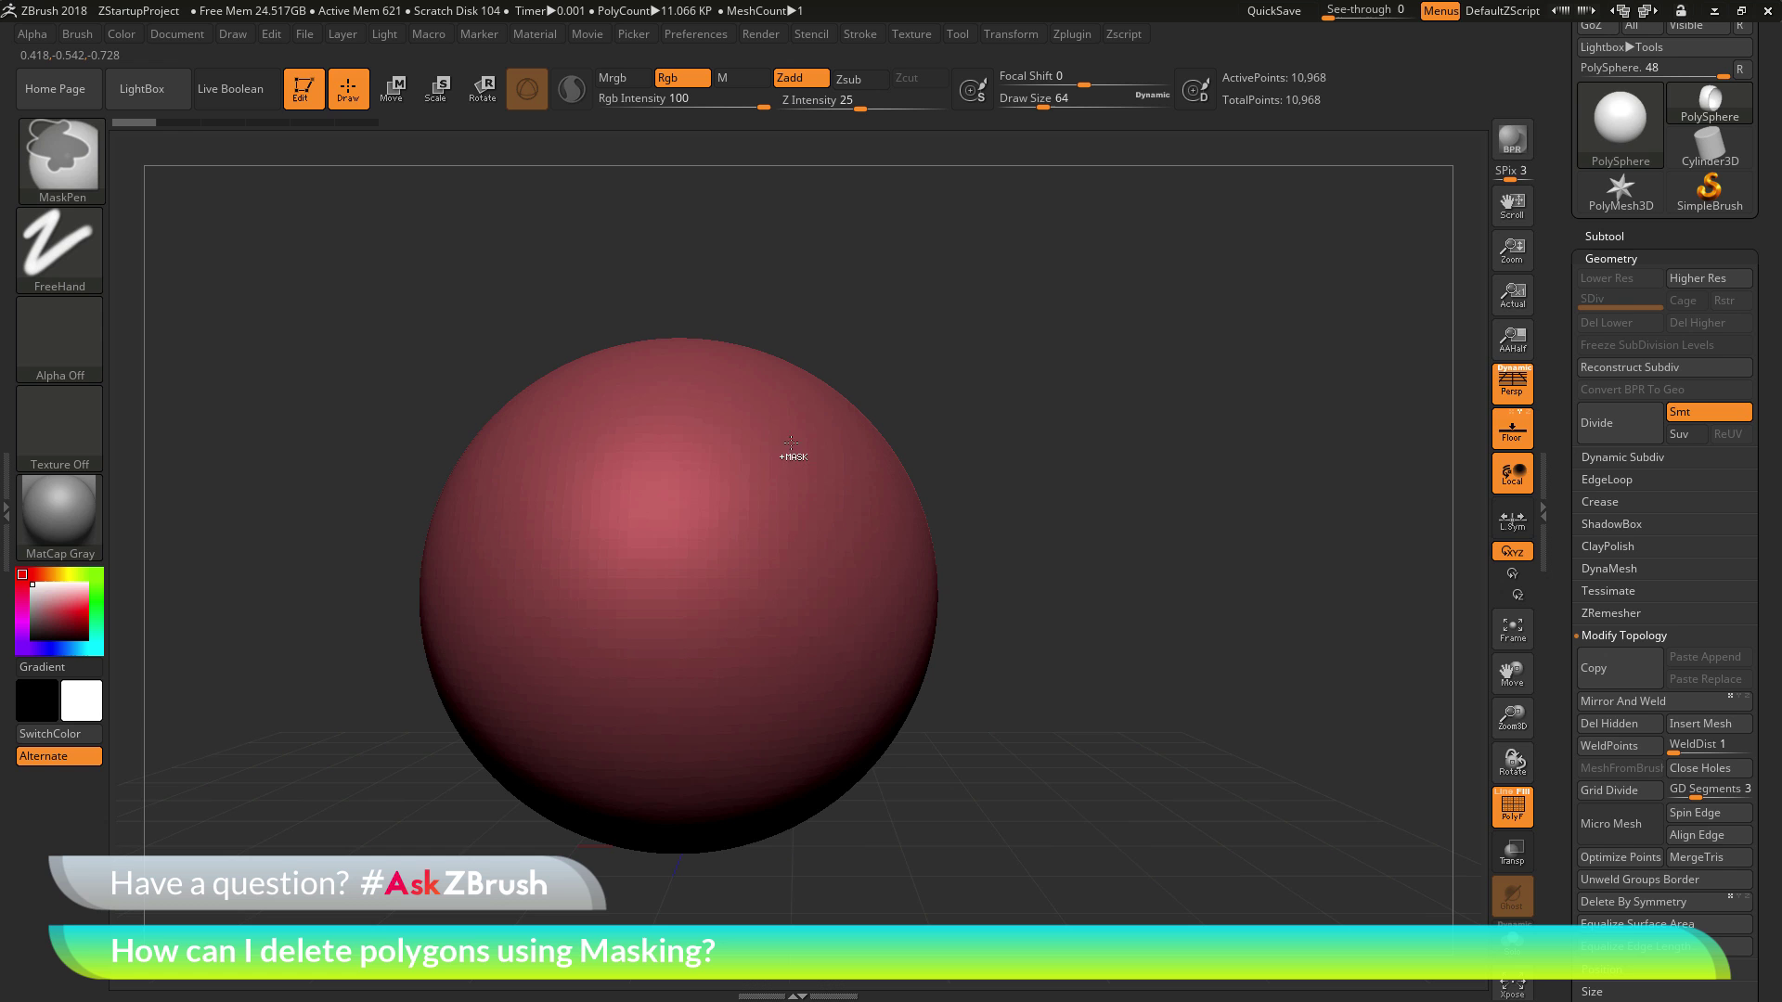
mouse_move(792, 453)
ctrl+mouse_down()
mouse_move(760, 600)
mouse_move(598, 701)
mouse_move(724, 654)
mouse_move(710, 617)
mouse_move(767, 461)
mouse_move(790, 475)
ctrl+mouse_up()
mouse_move(1160, 628)
alt+mouse_down()
mouse_move(1243, 620)
mouse_move(1234, 640)
alt+mouse_up()
key(ctrl)
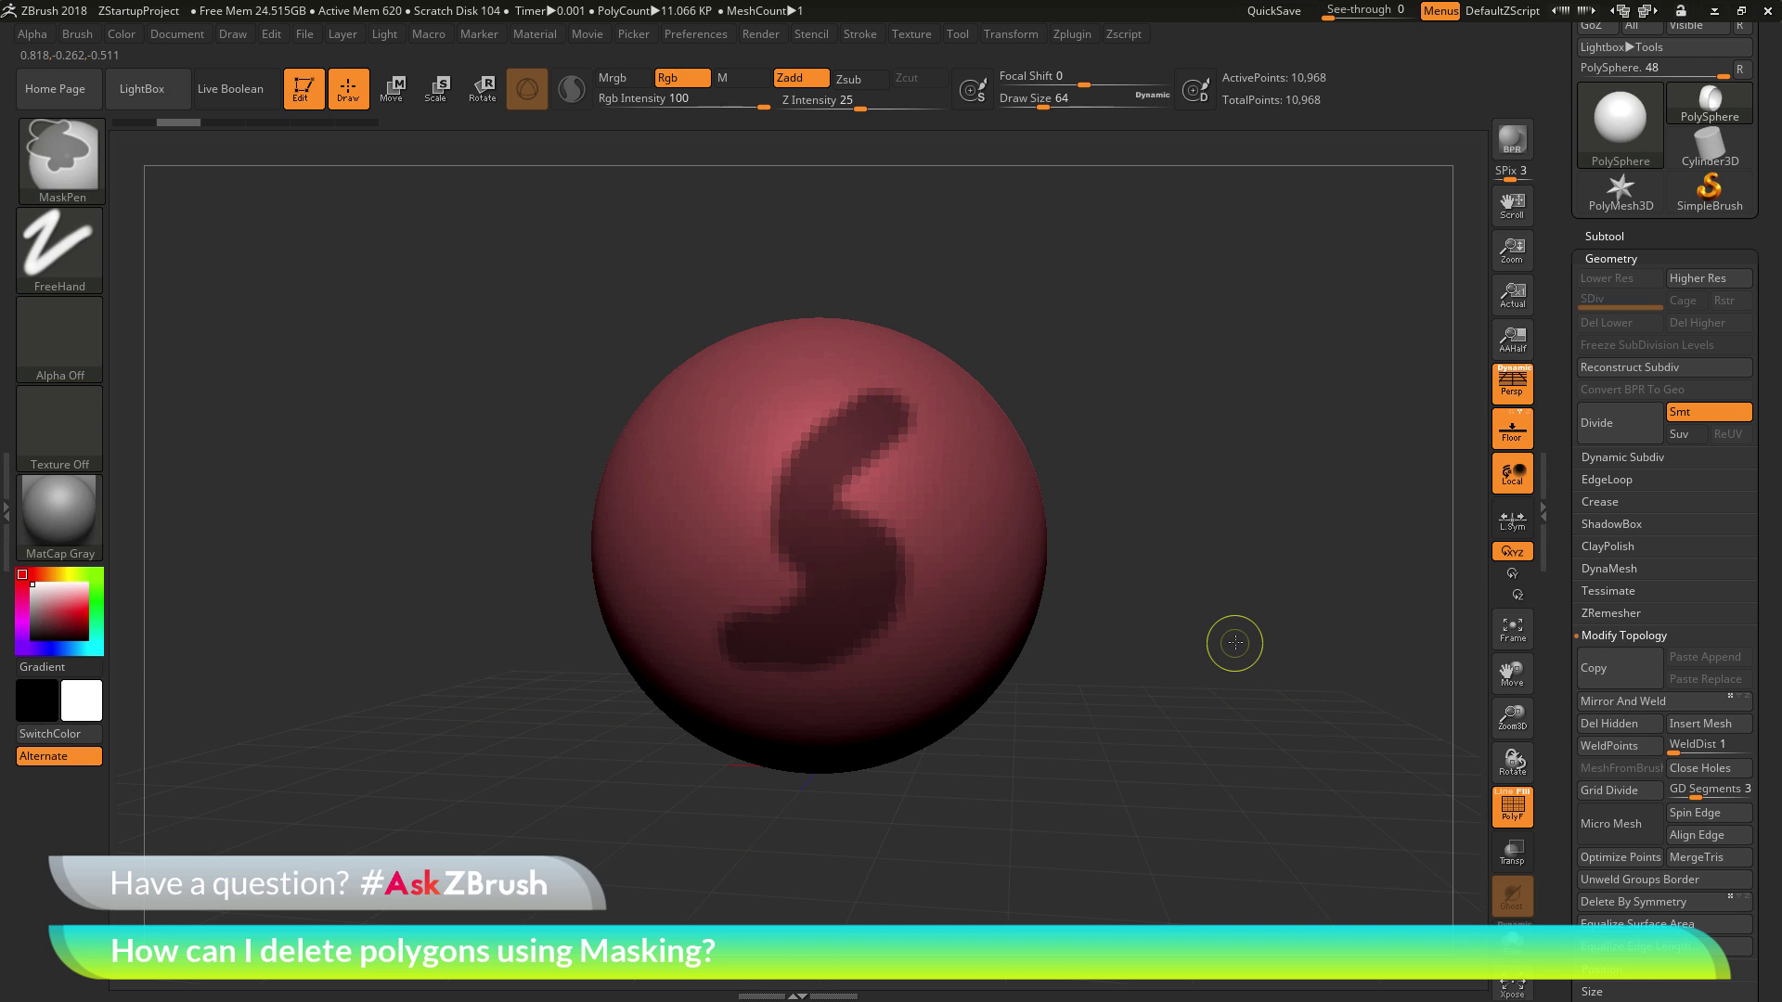
key(ctrl+w)
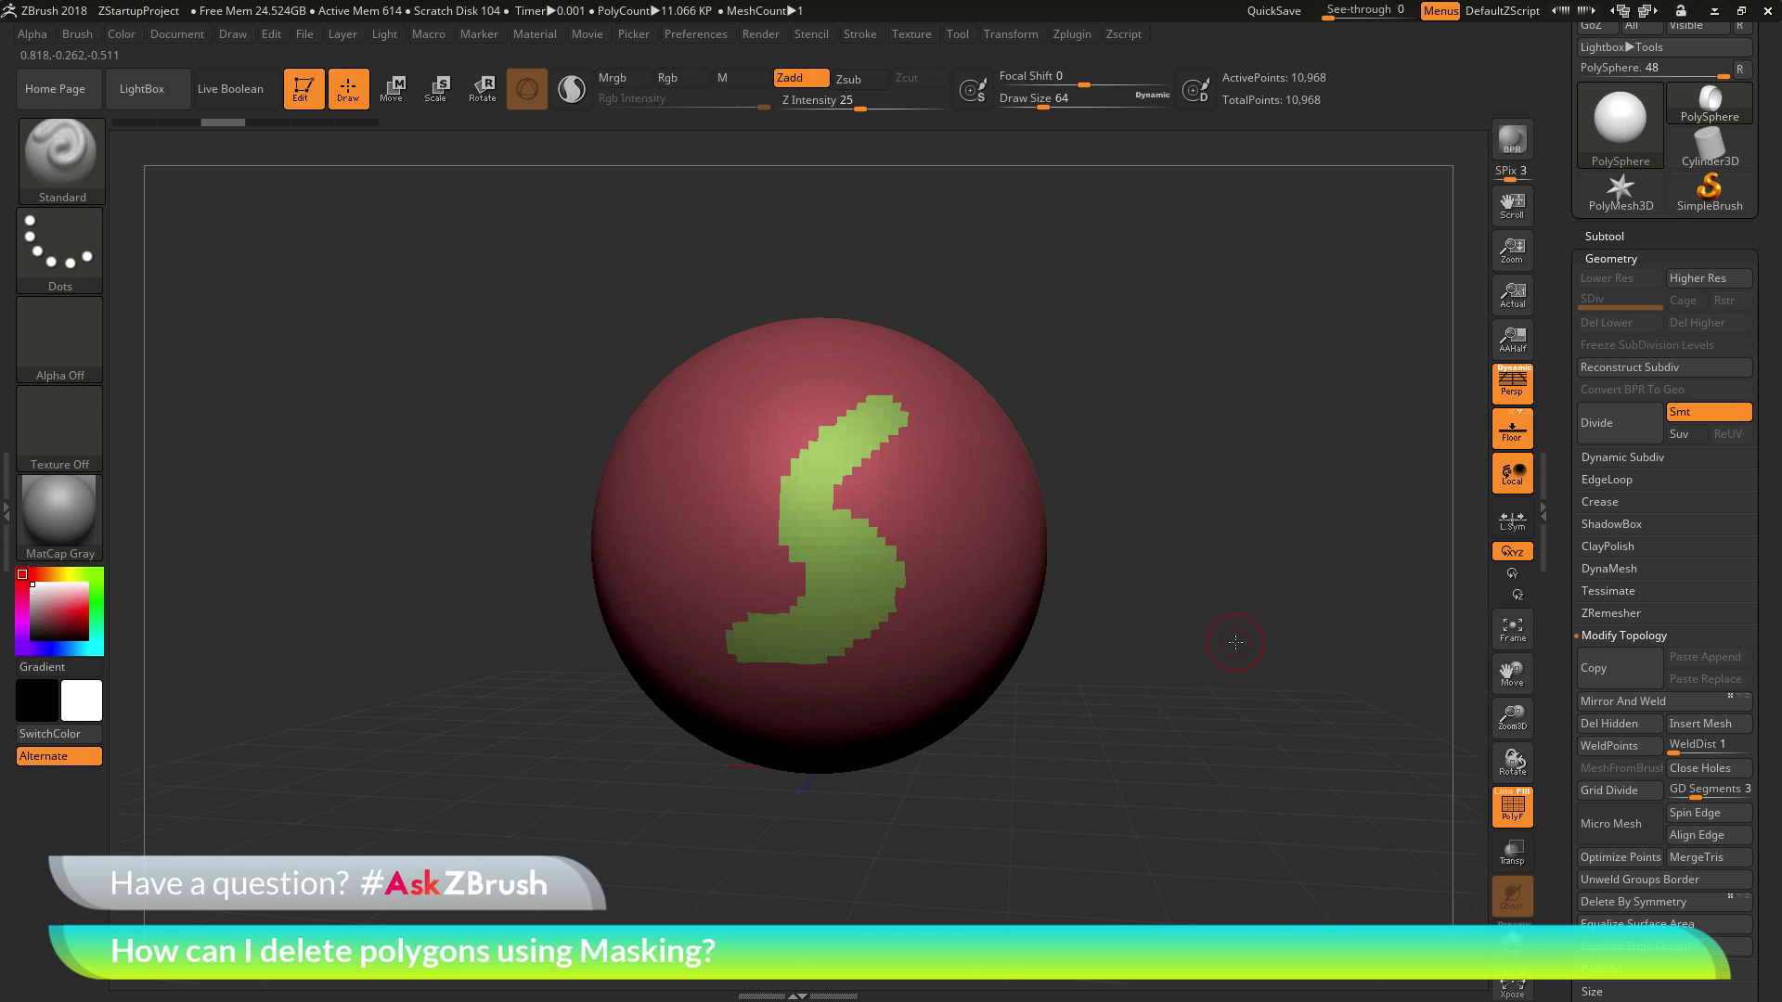
Hide the green S polygroup and delete it with Del Hidden, cutting an S-shaped hole.
key(ctrl+shift)
ctrl+shift+click(862, 560)
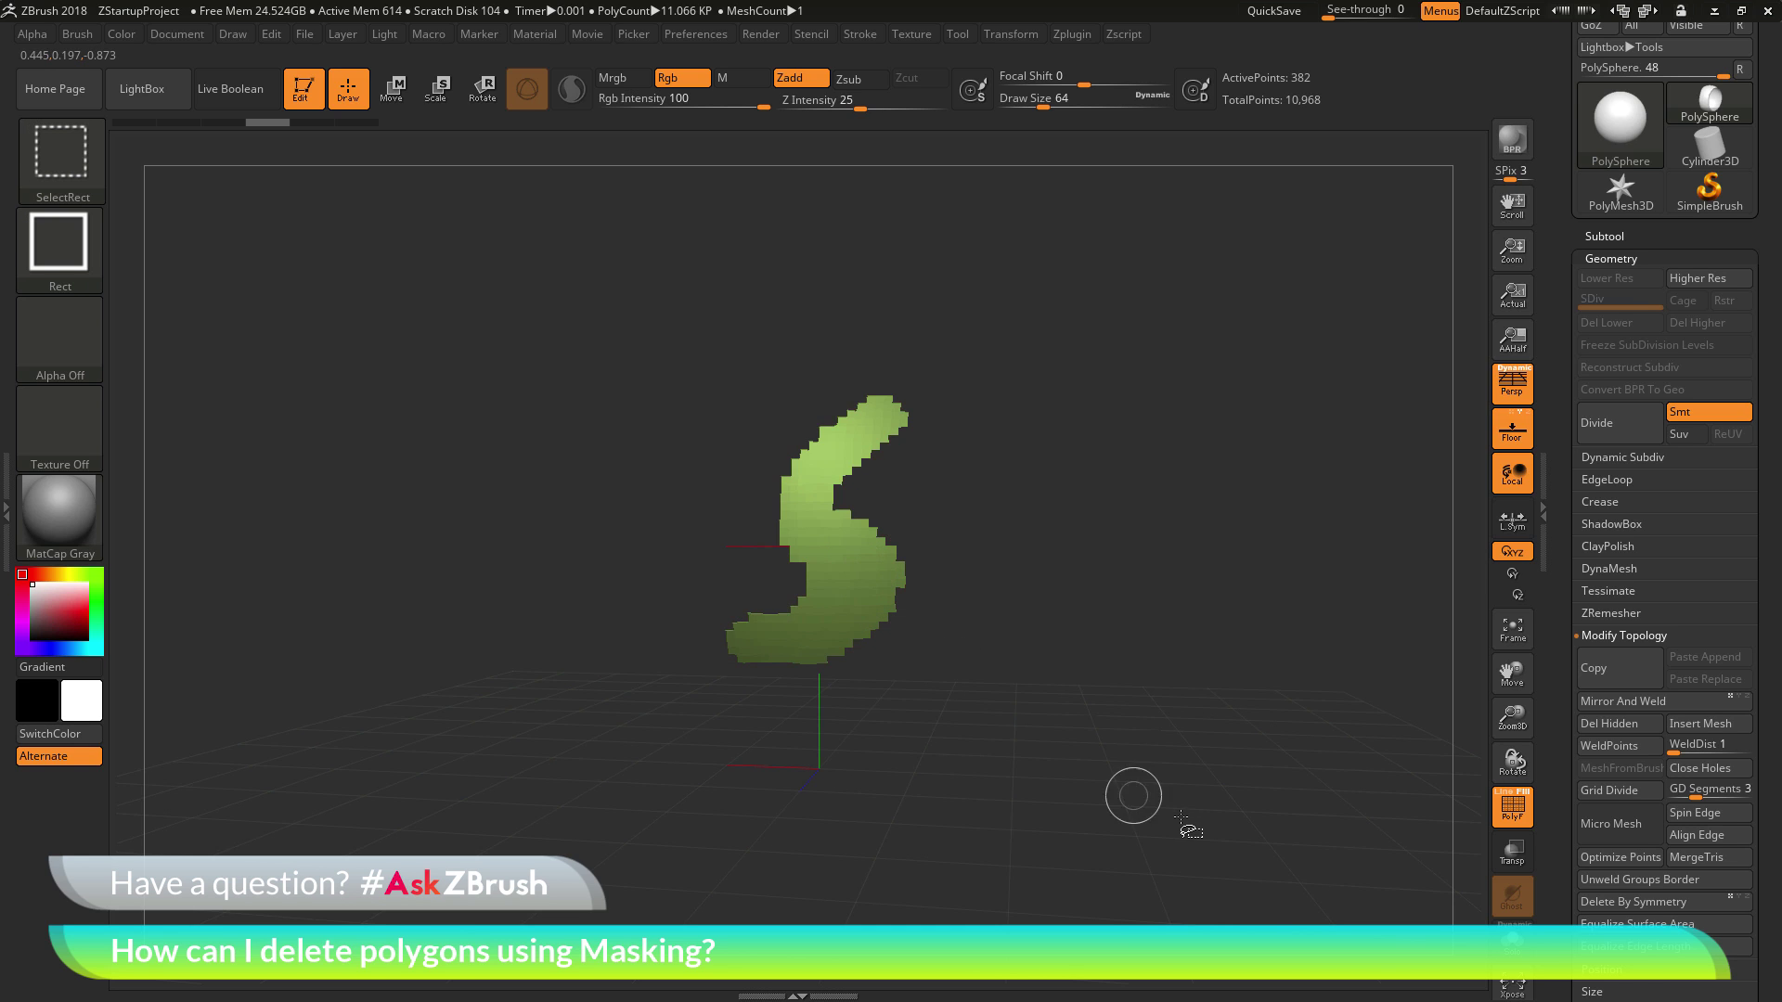
ctrl+shift+click(1213, 755)
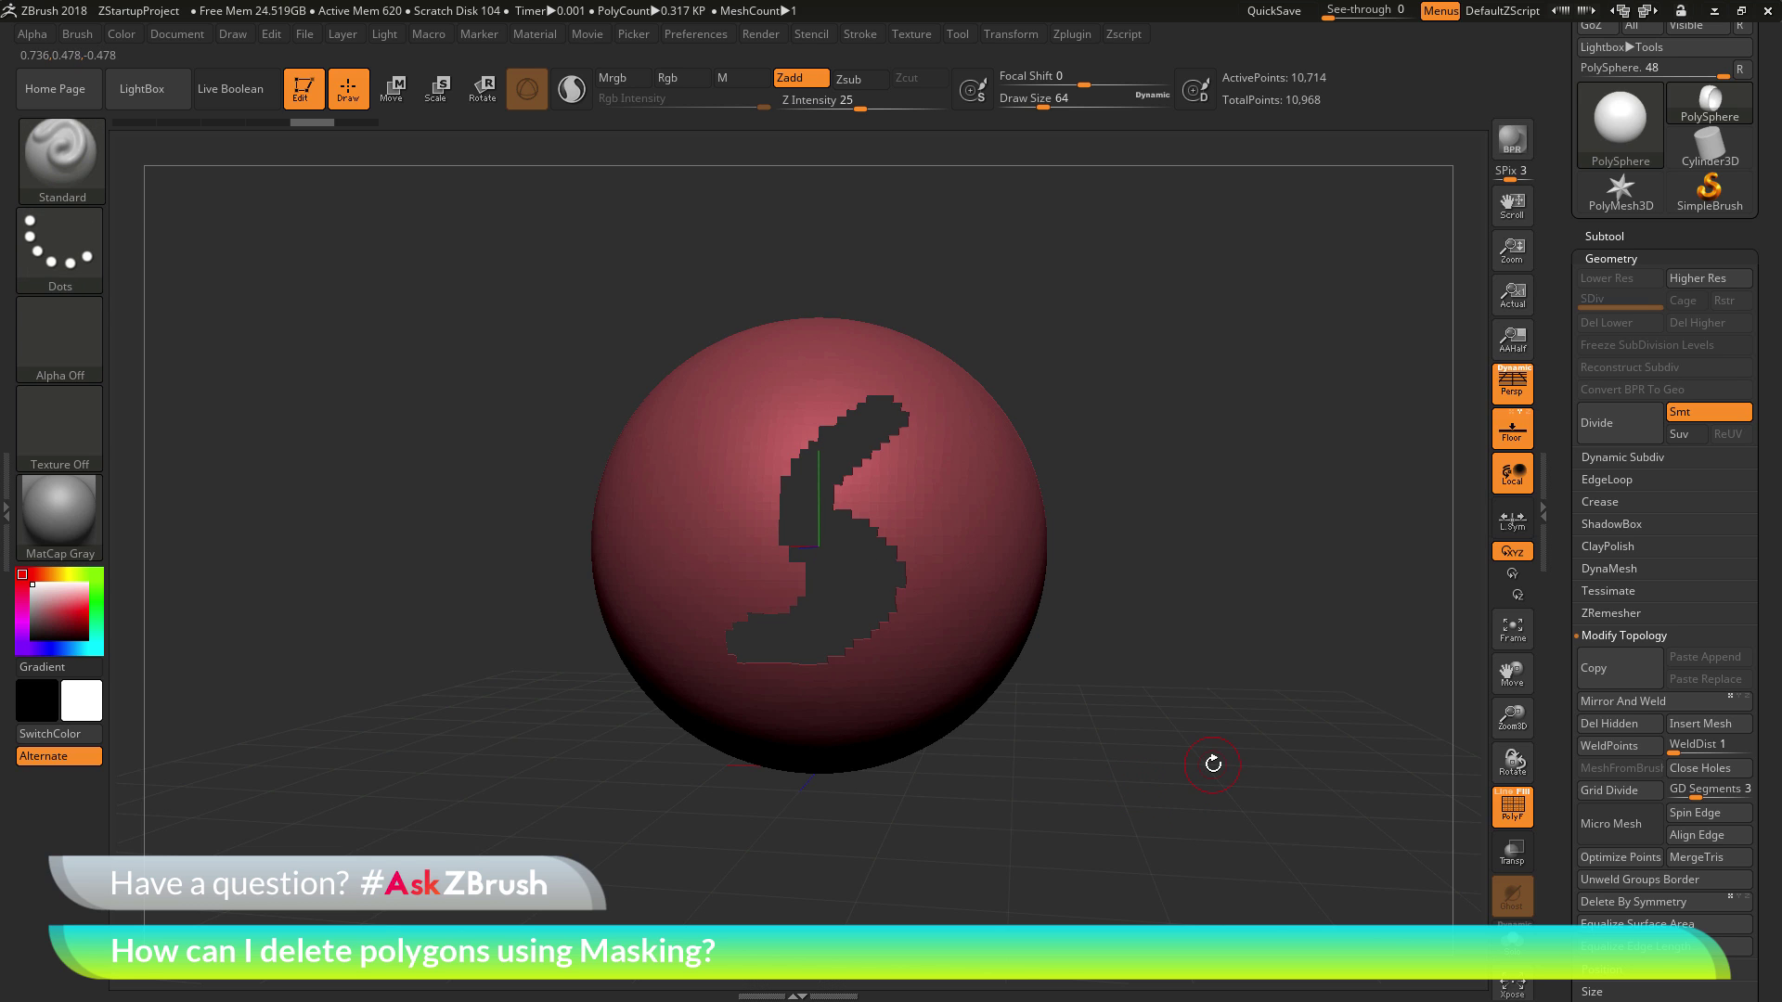
drag(1541, 233, 1545, 455)
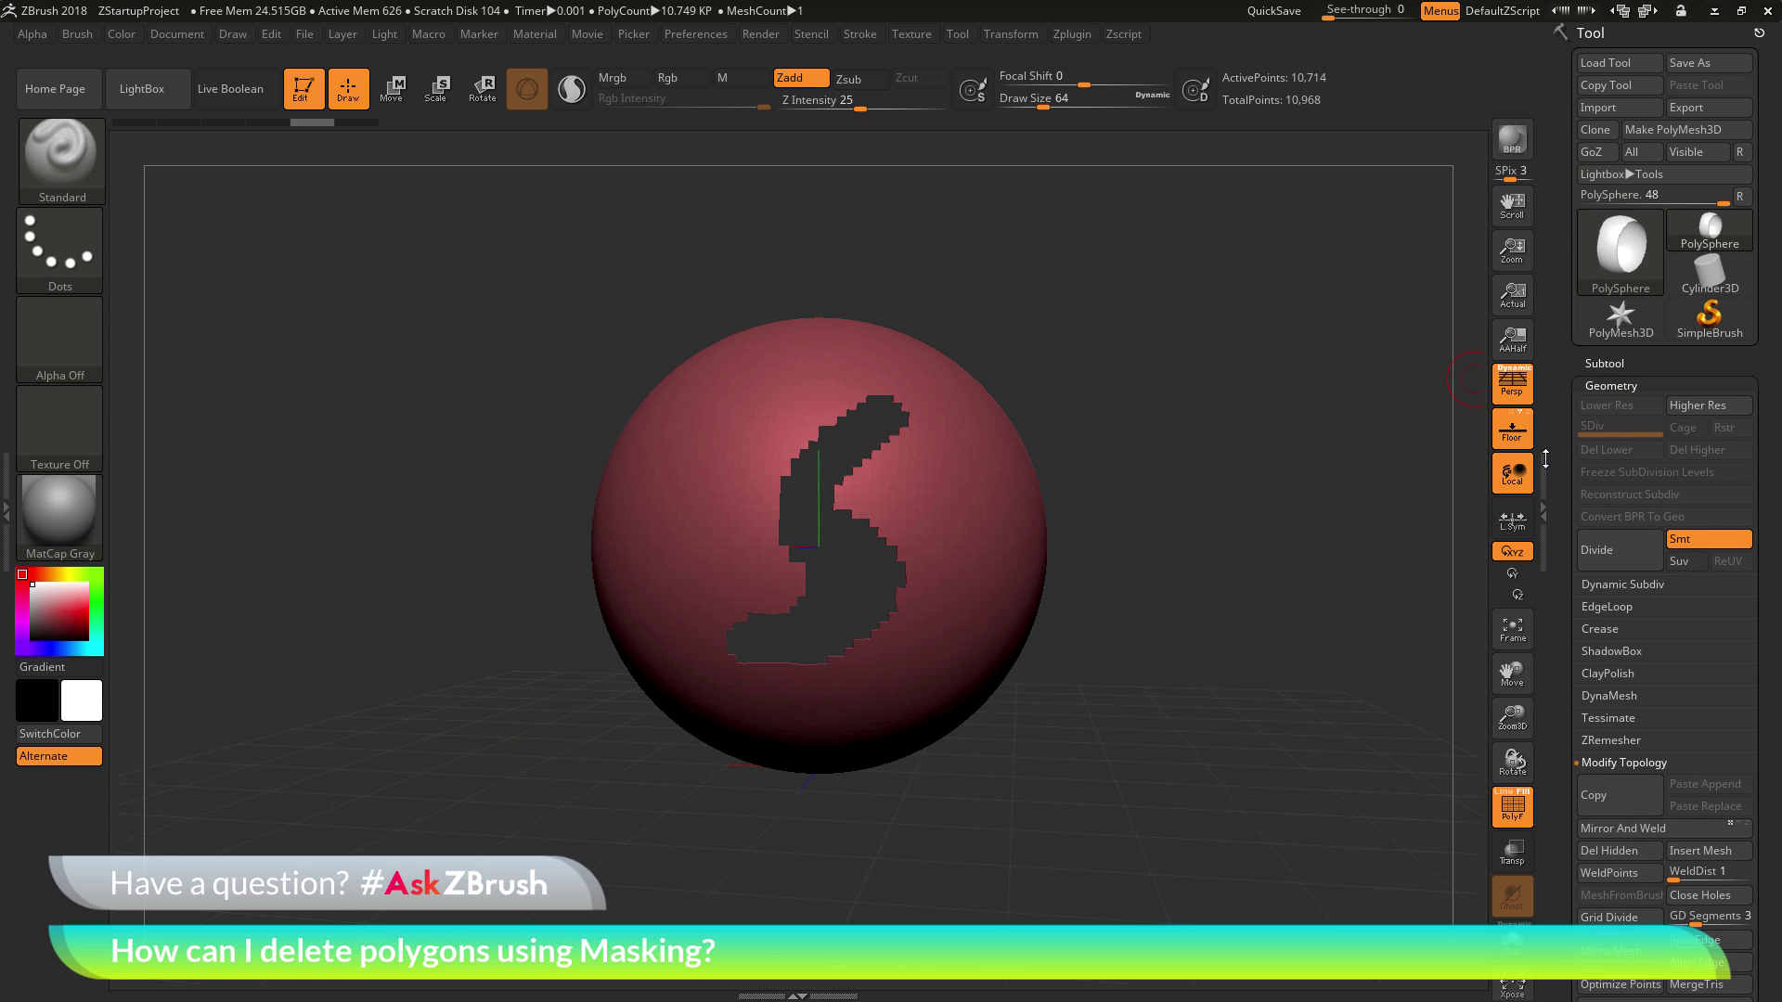
drag(1563, 310, 1562, 212)
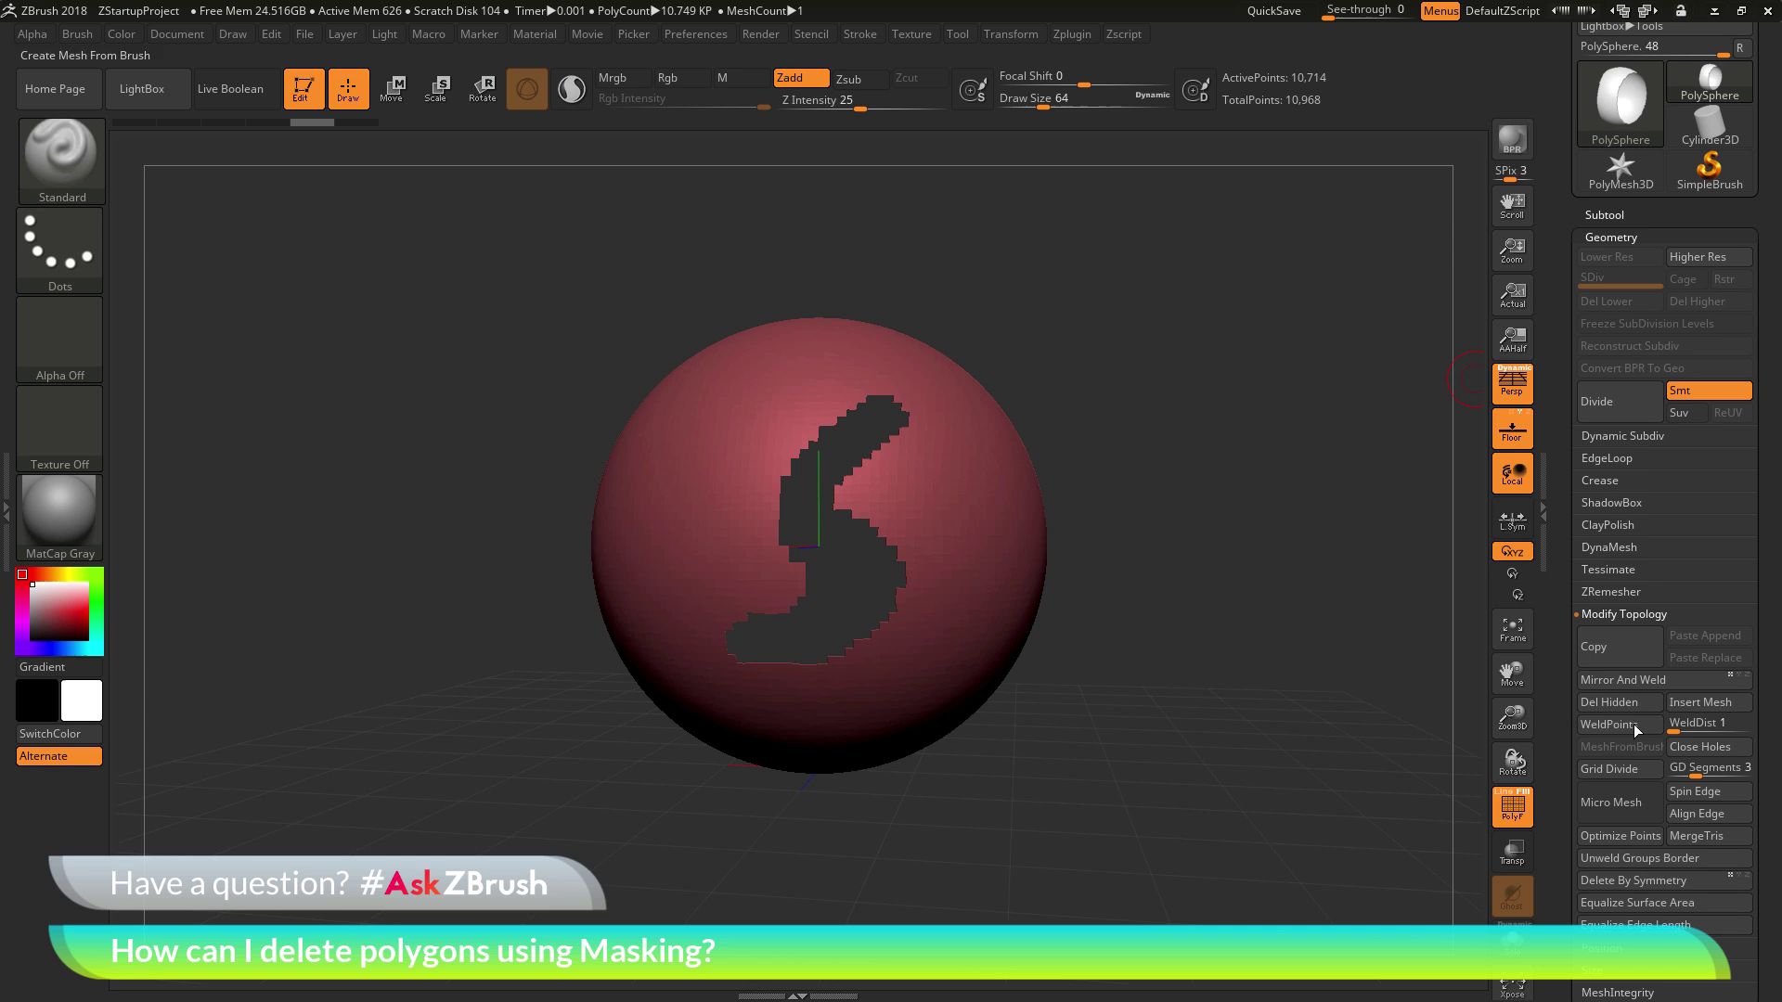
click(1606, 702)
drag(1313, 601, 1321, 599)
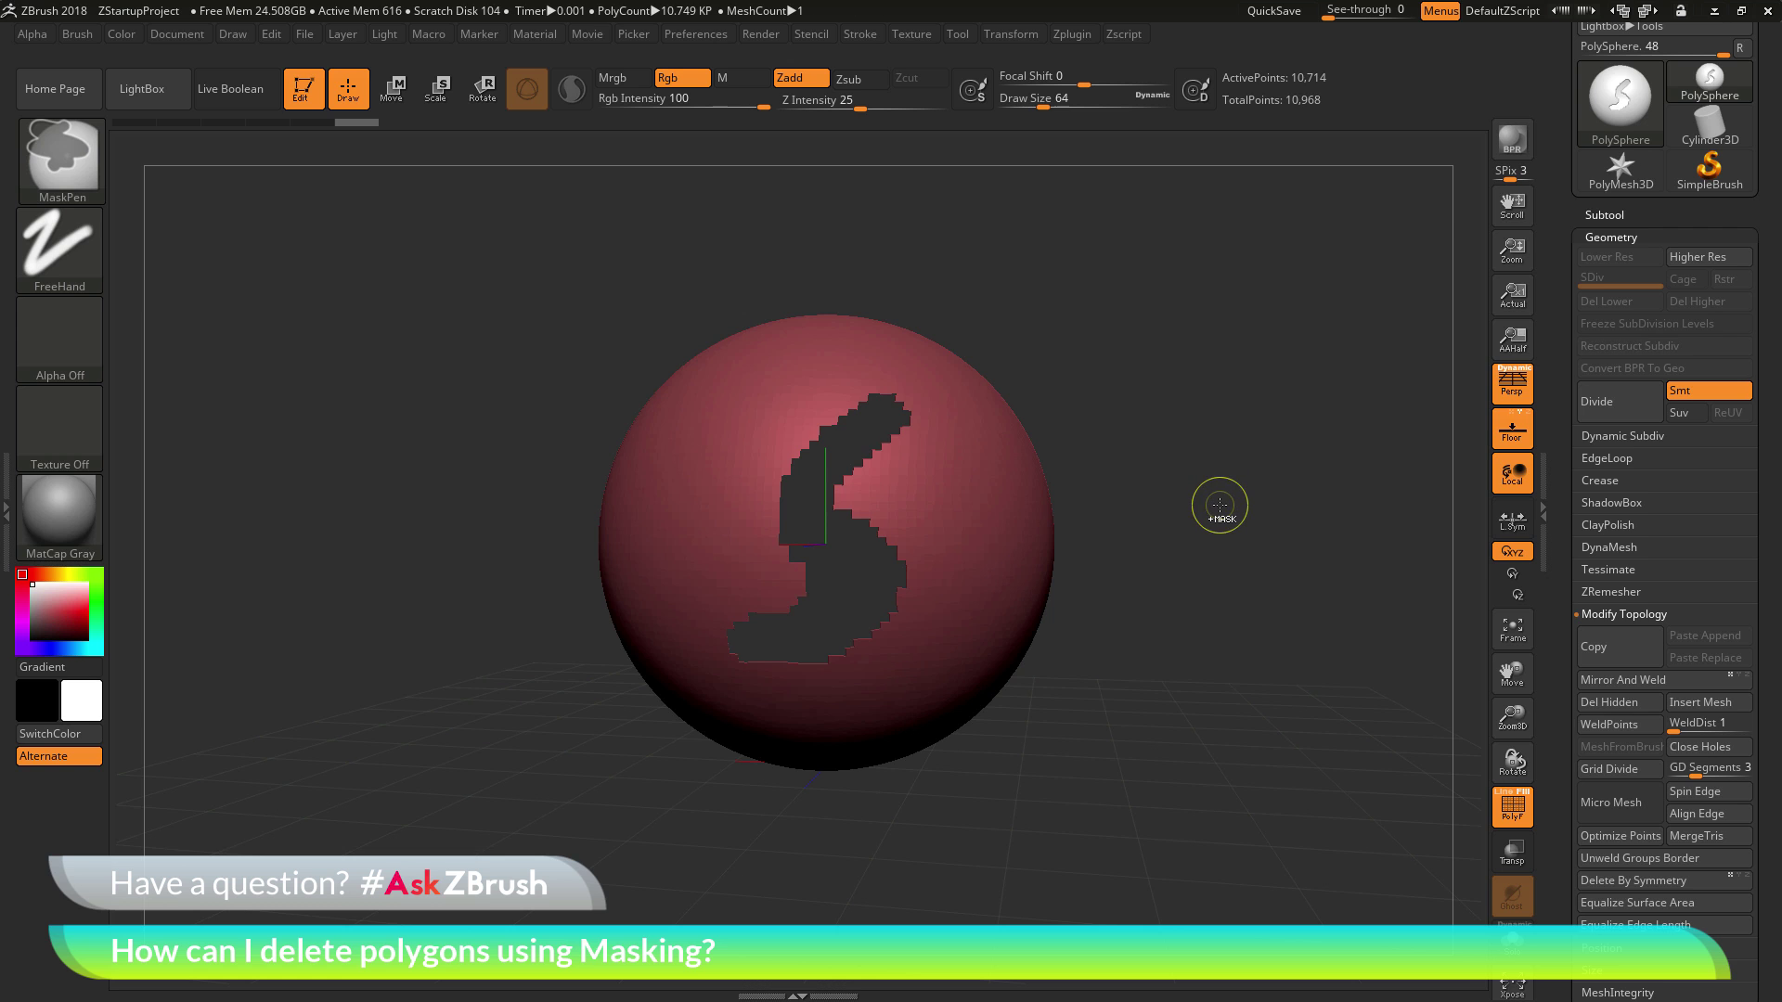
Undo back to the full sphere and clear the old S-shaped mask.
key(ctrl+z)
key(ctrl+z)
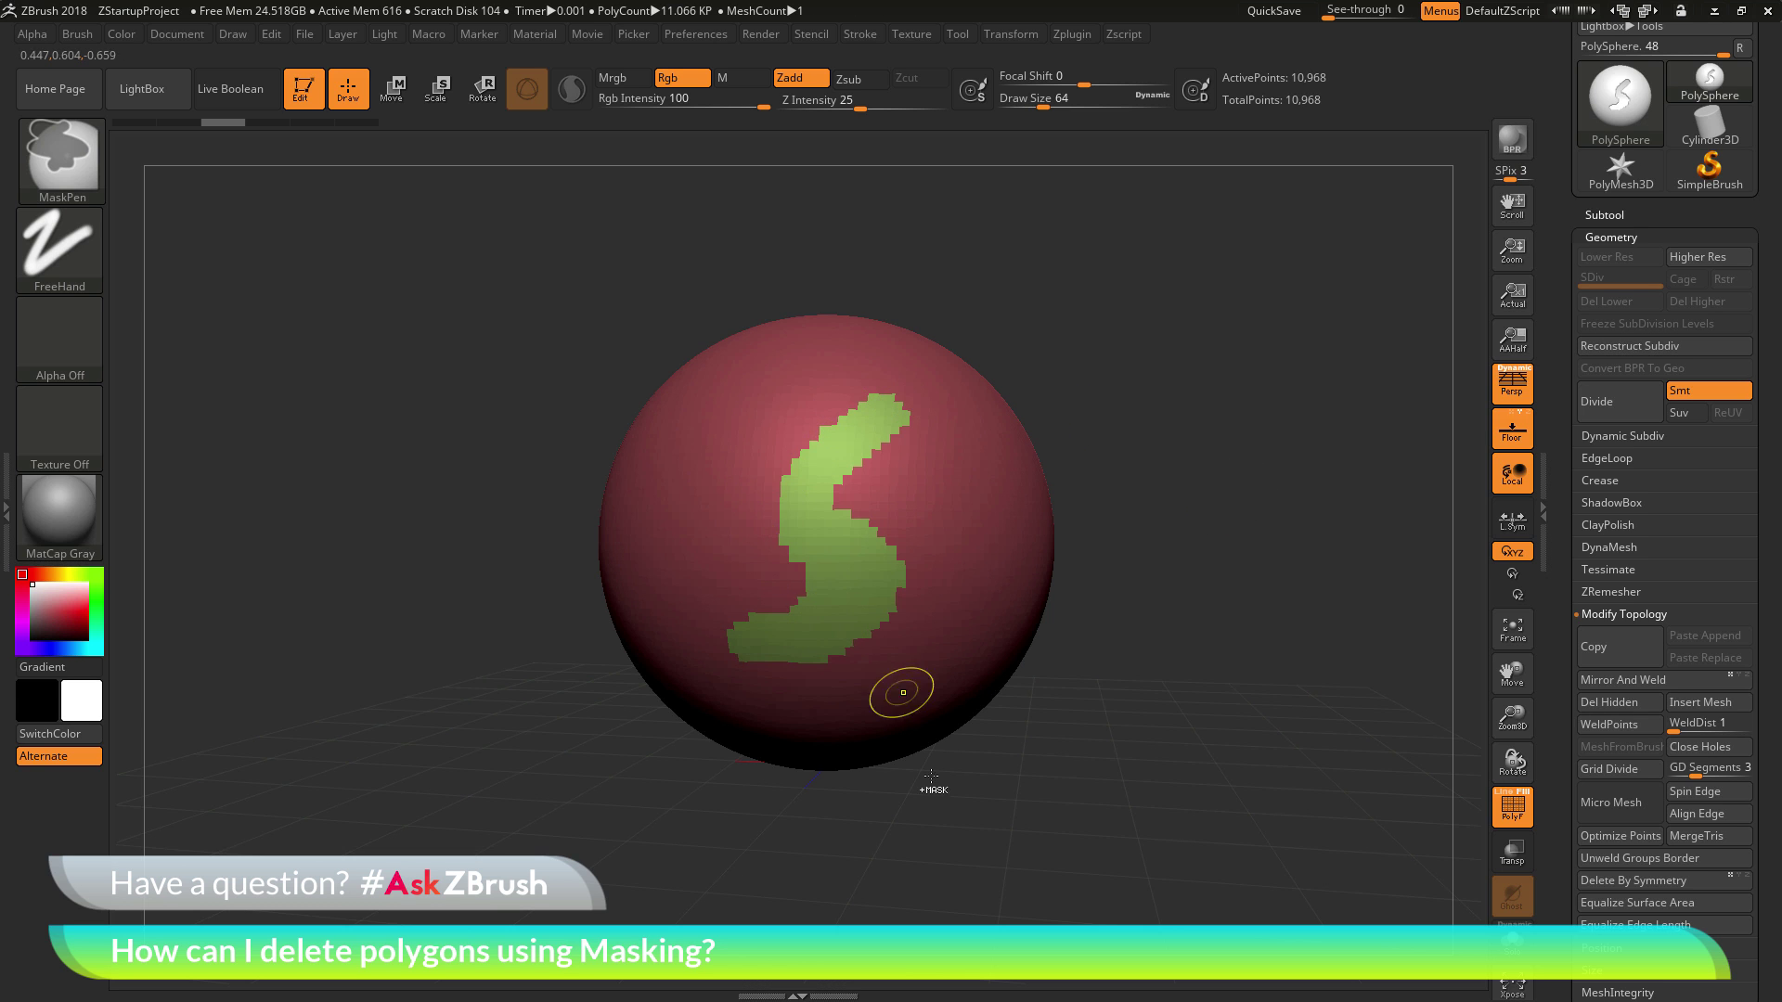
key(ctrl+z)
key(ctrl+z)
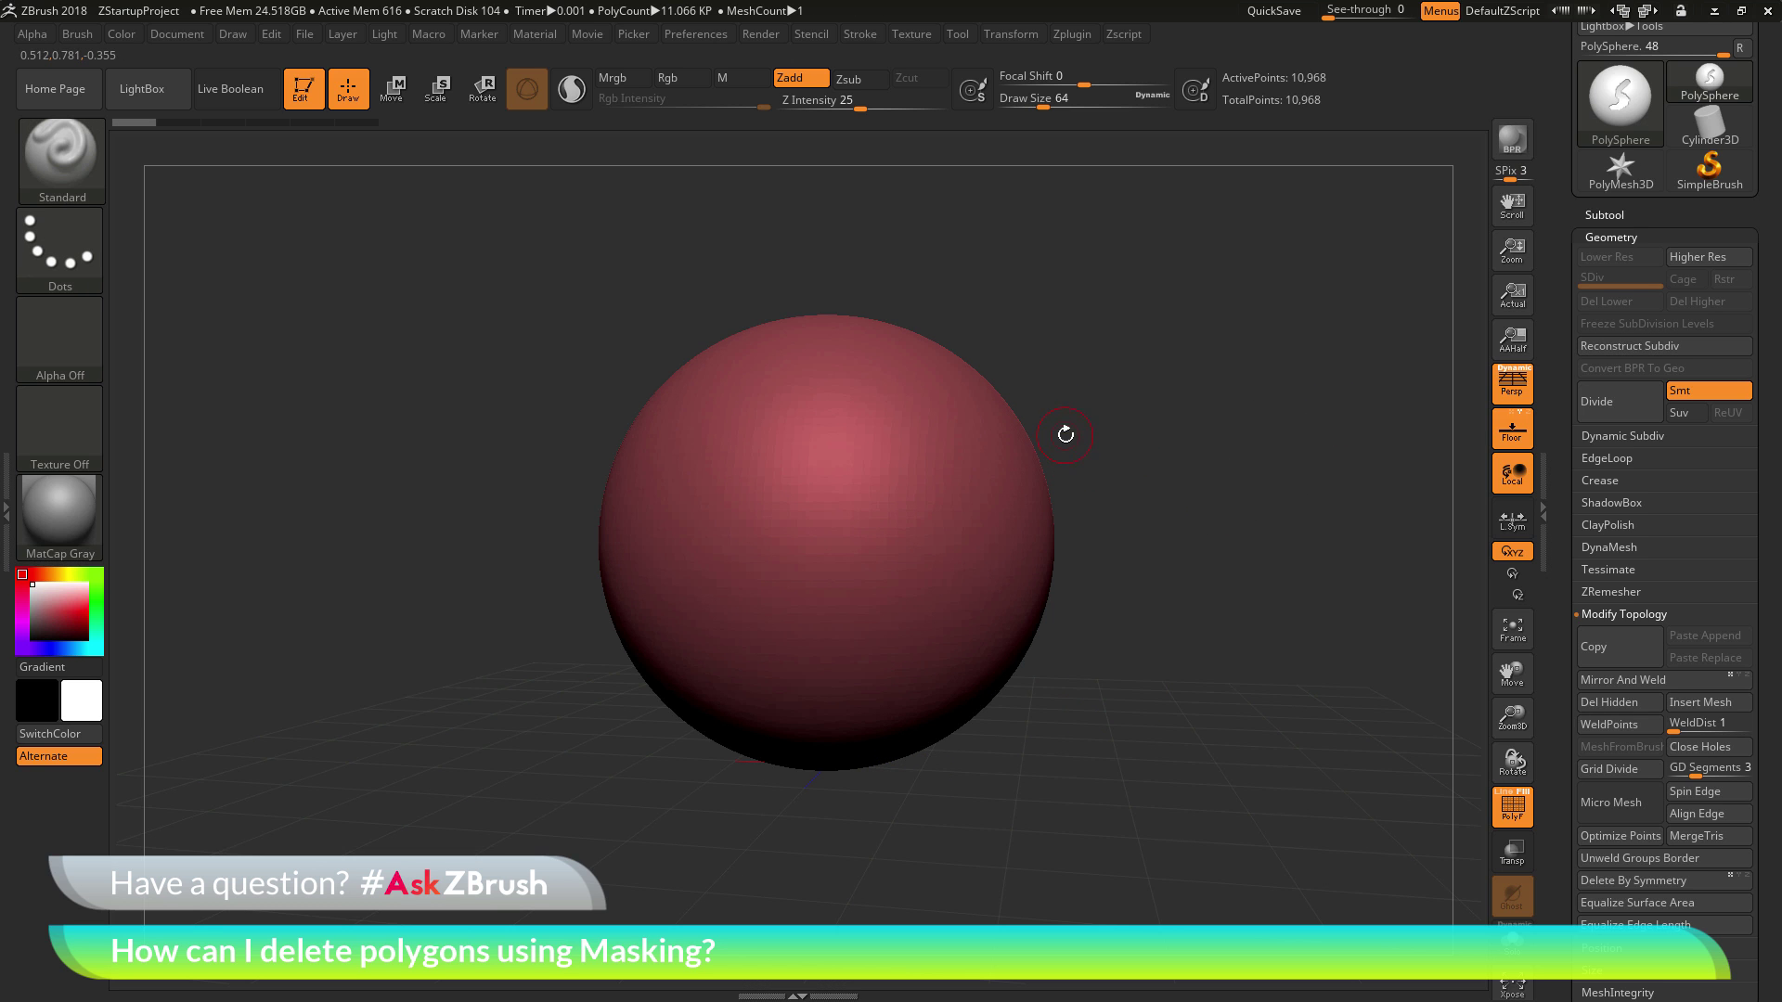
key(space)
Paint a larger S-shaped mask down the sphere's front at Draw Size 104.
drag(1058, 434, 1076, 433)
mouse_move(919, 381)
ctrl+mouse_down()
mouse_move(784, 441)
mouse_move(826, 505)
mouse_move(814, 615)
mouse_move(748, 664)
ctrl+mouse_up()
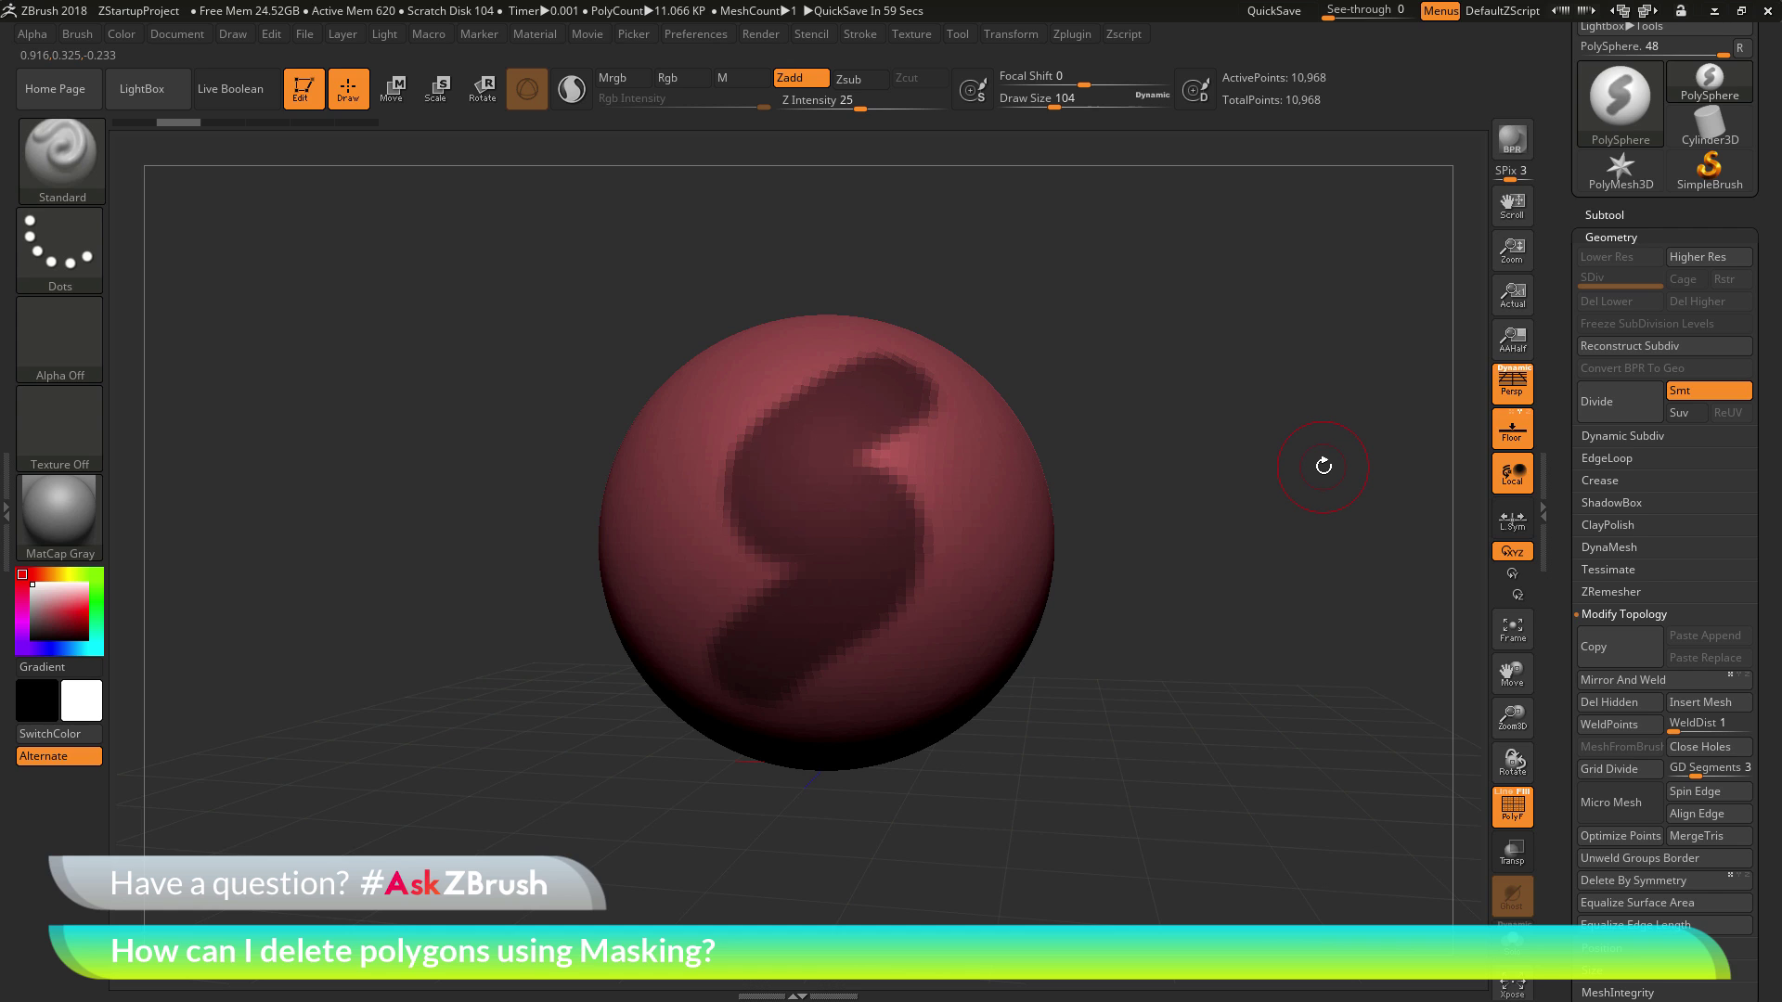
click(1606, 458)
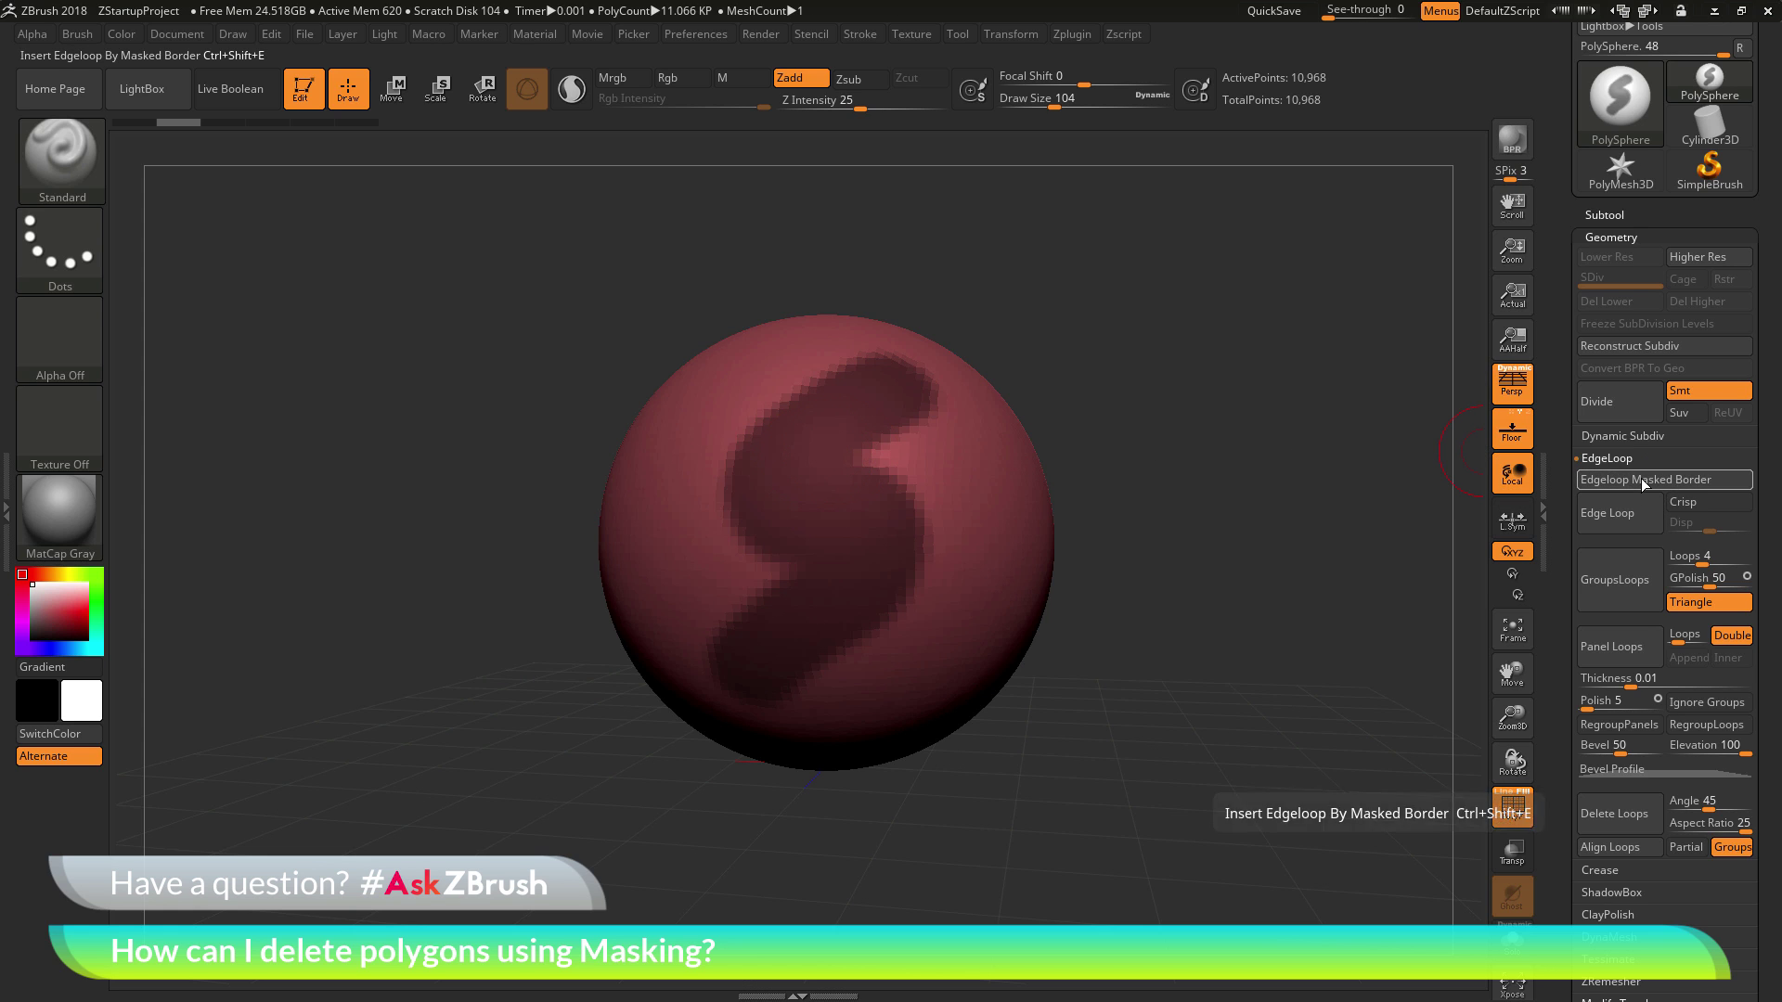
Insert an edge loop along the S mask border, then clear the mask.
click(1641, 477)
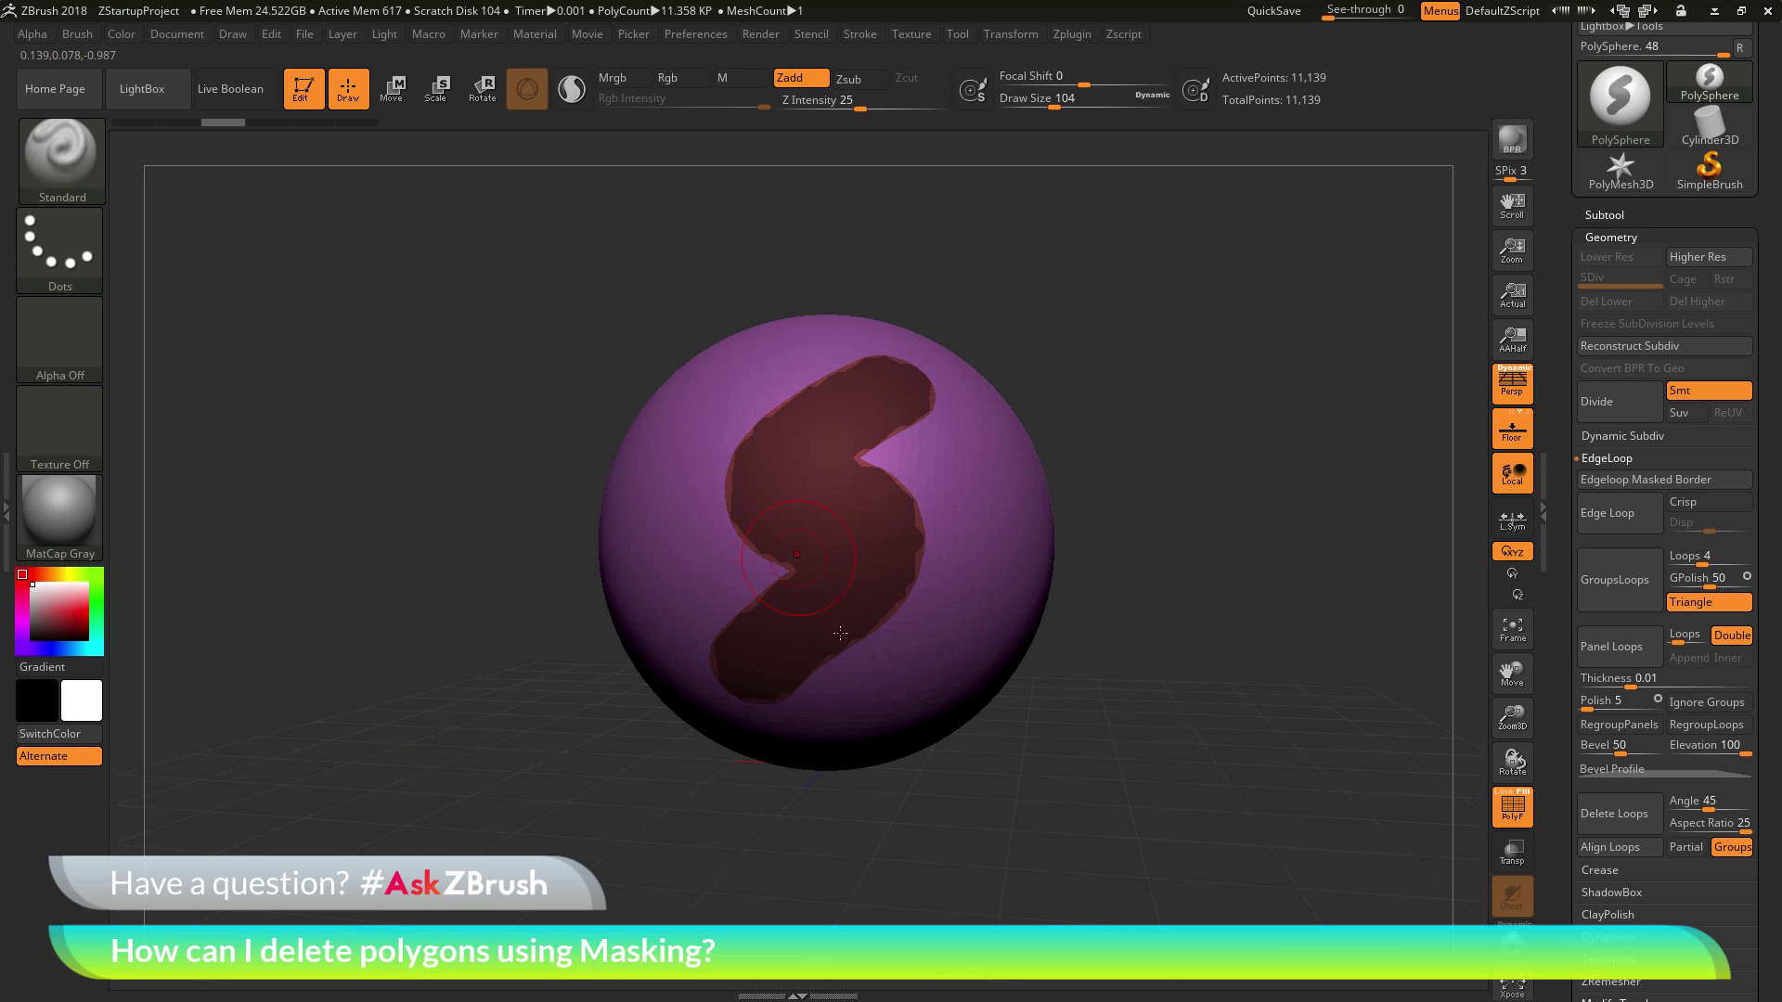
ctrl+drag(1213, 673, 1215, 714)
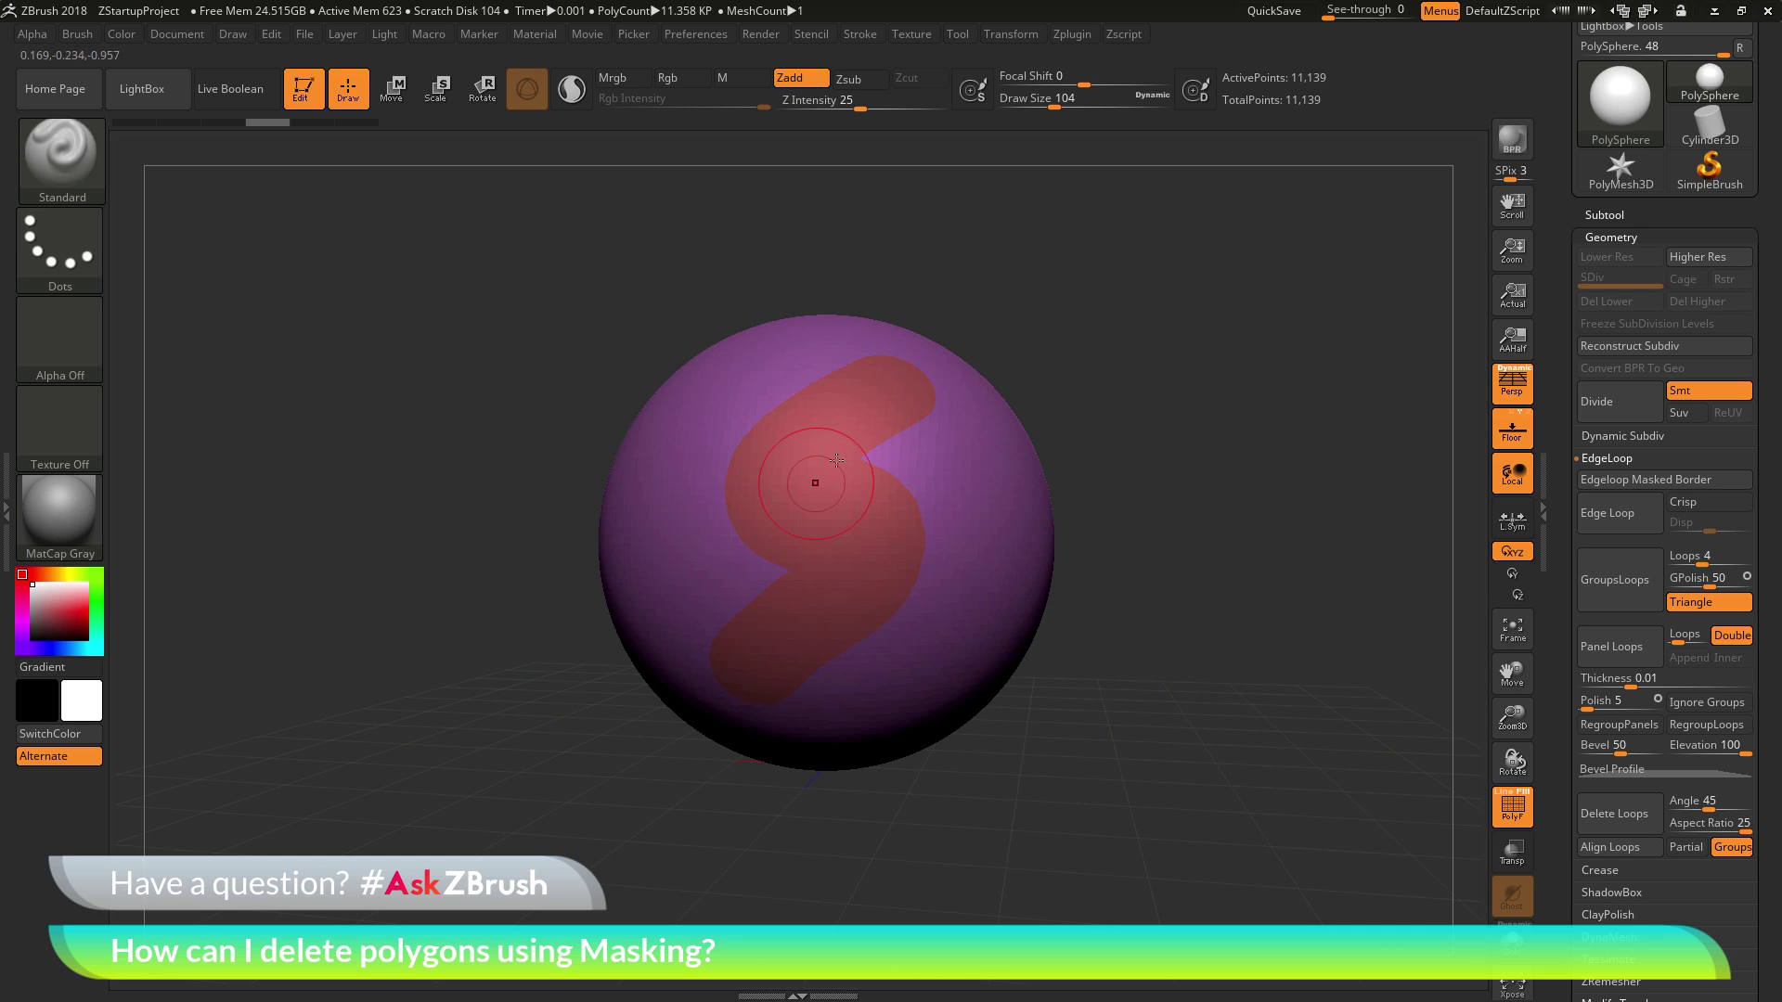
Hide only the S polygroup, delete it with Del Hidden, and inspect the 10,440-point result.
key(ctrl+shift)
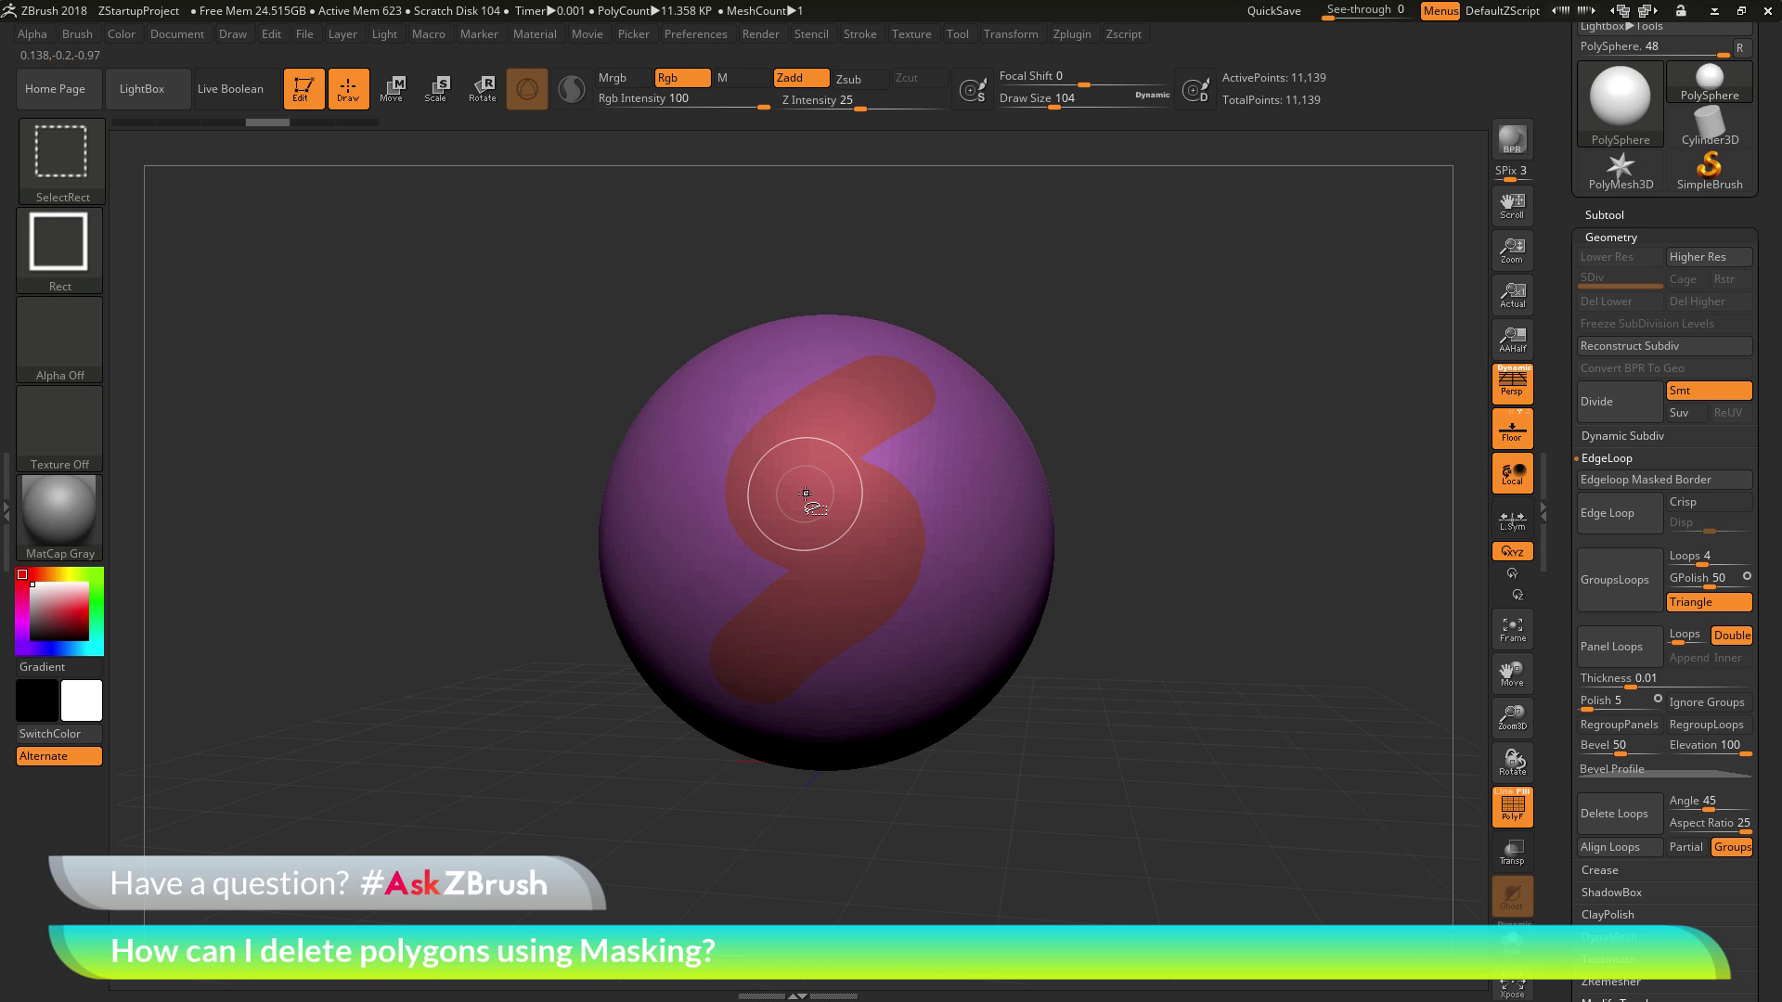
ctrl+shift+click(805, 493)
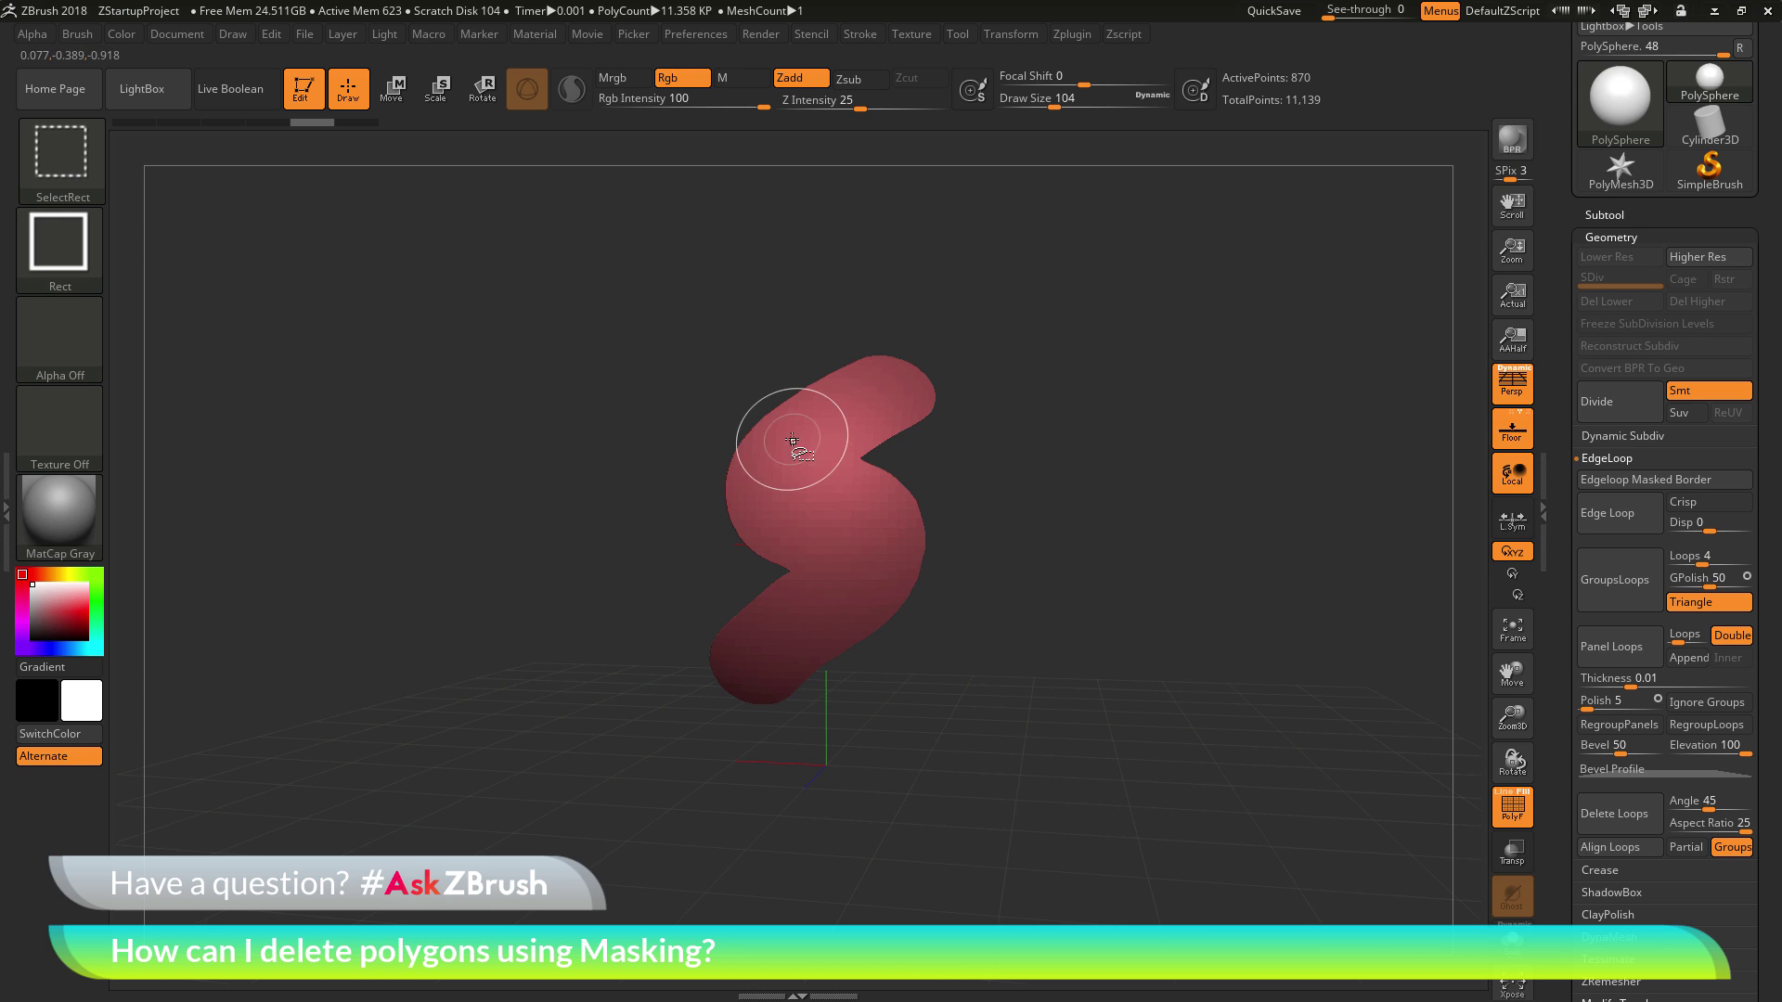
ctrl+shift+click(1327, 593)
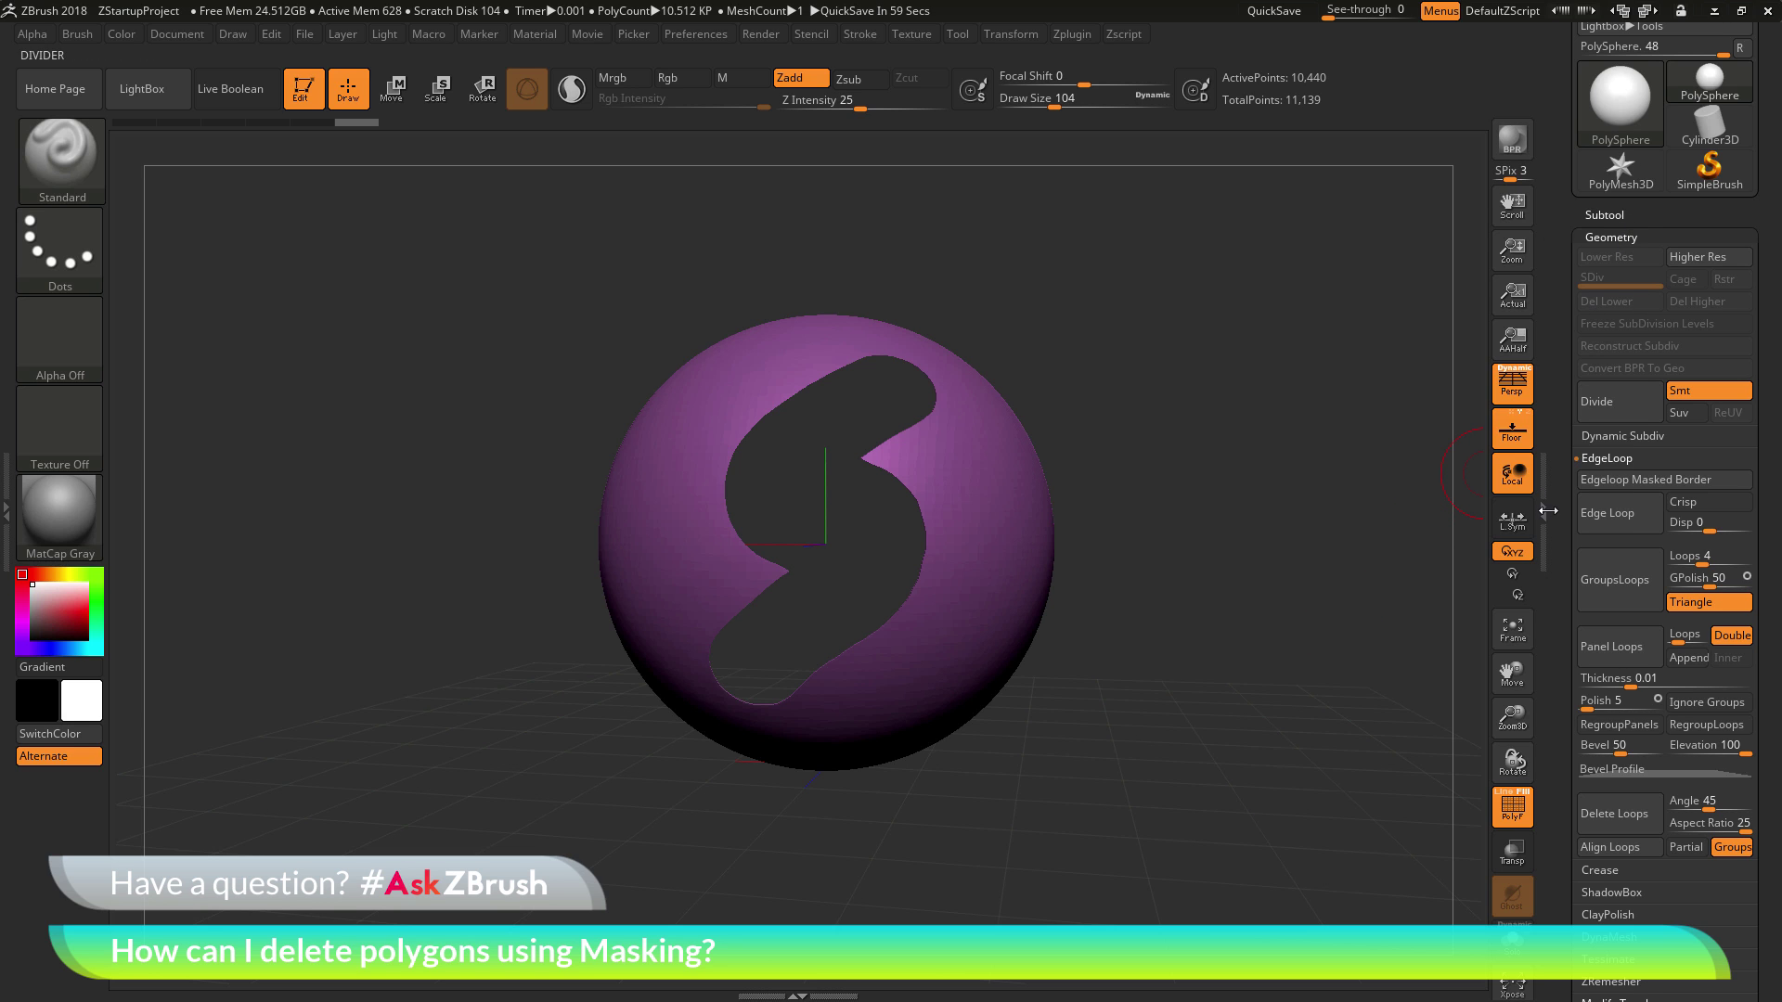
scroll(1585, 397, down, 5)
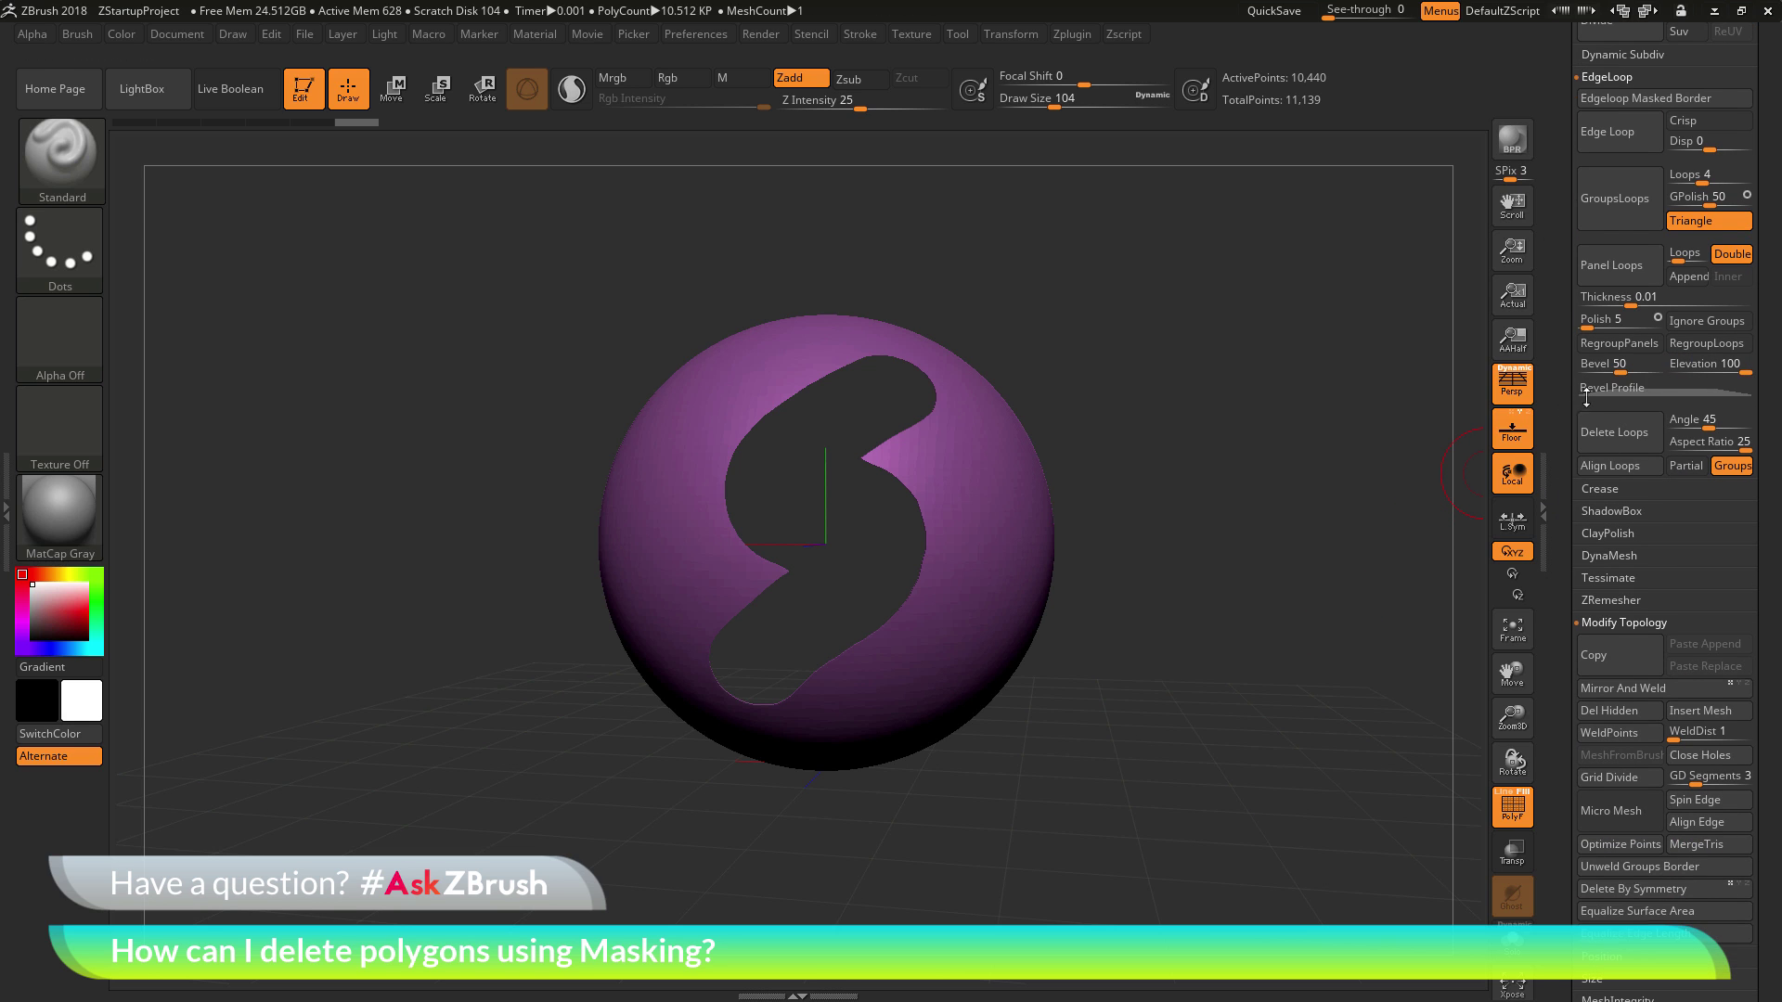
click(1611, 712)
mouse_move(1201, 350)
mouse_down()
mouse_move(1150, 362)
mouse_move(1218, 365)
mouse_move(1233, 458)
mouse_move(1250, 459)
mouse_up()
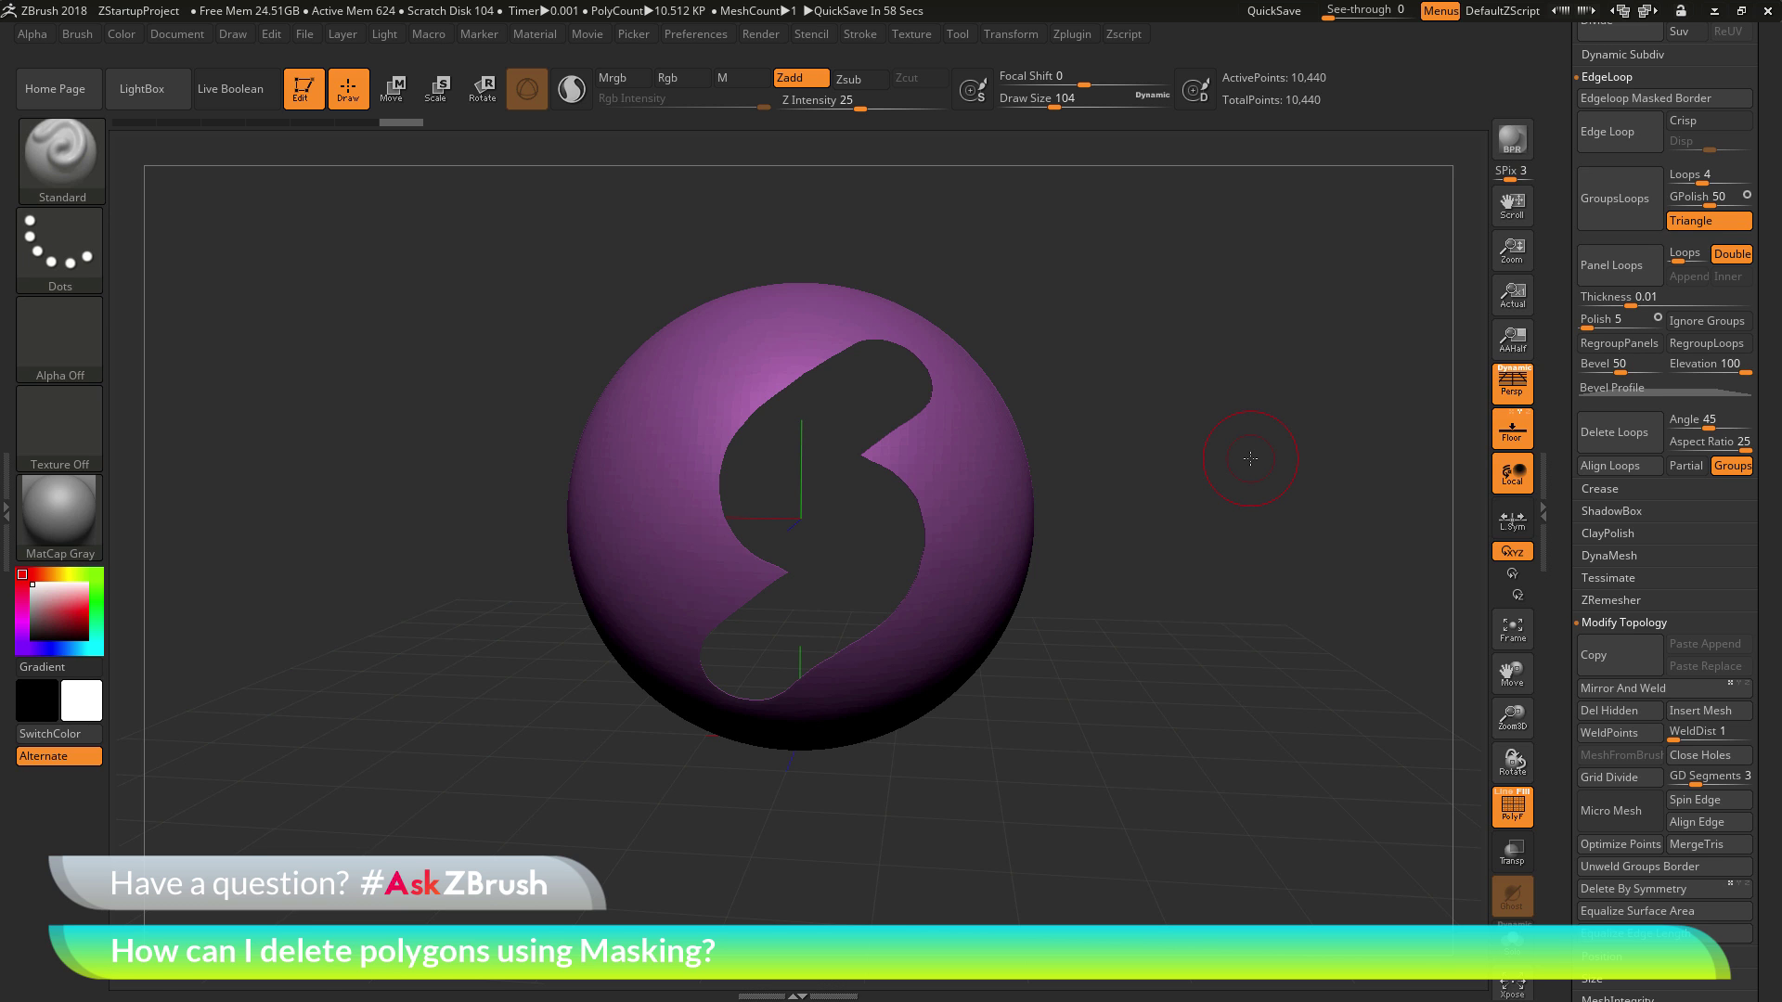
mouse_move(1248, 468)
mouse_down()
mouse_move(1206, 484)
mouse_move(1275, 464)
mouse_up()
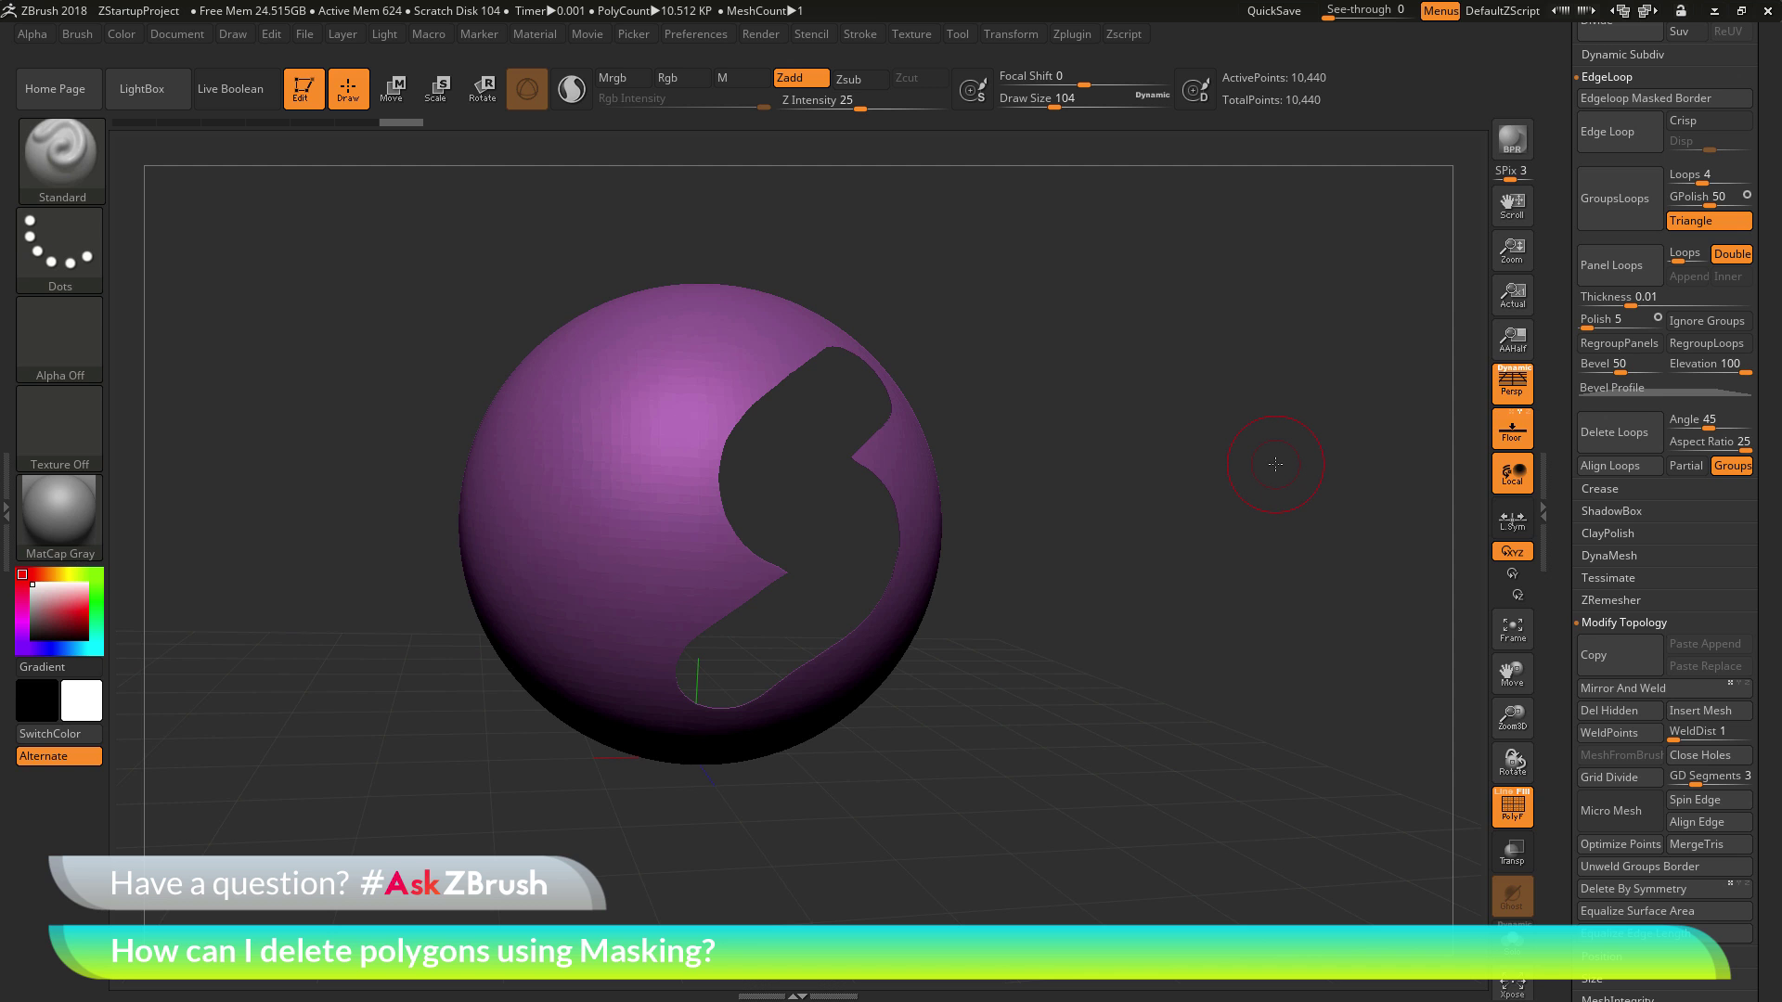